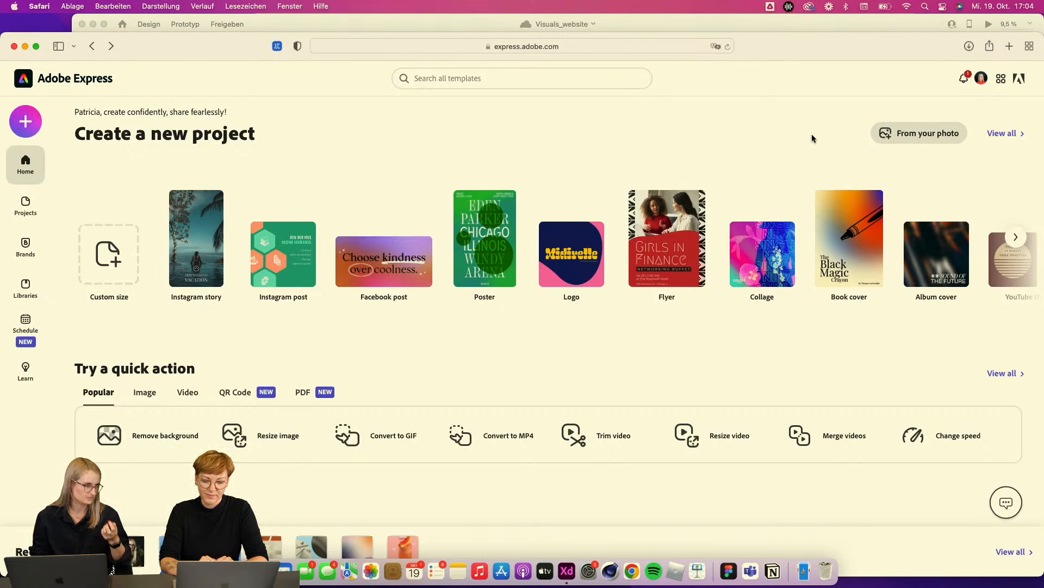
mouse_move(504, 295)
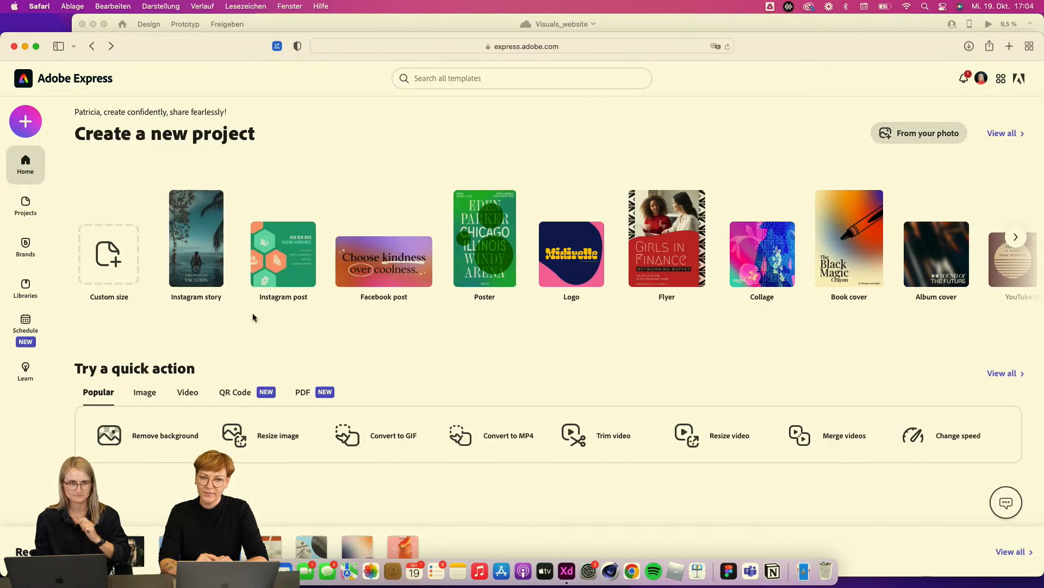
mouse_move(195, 256)
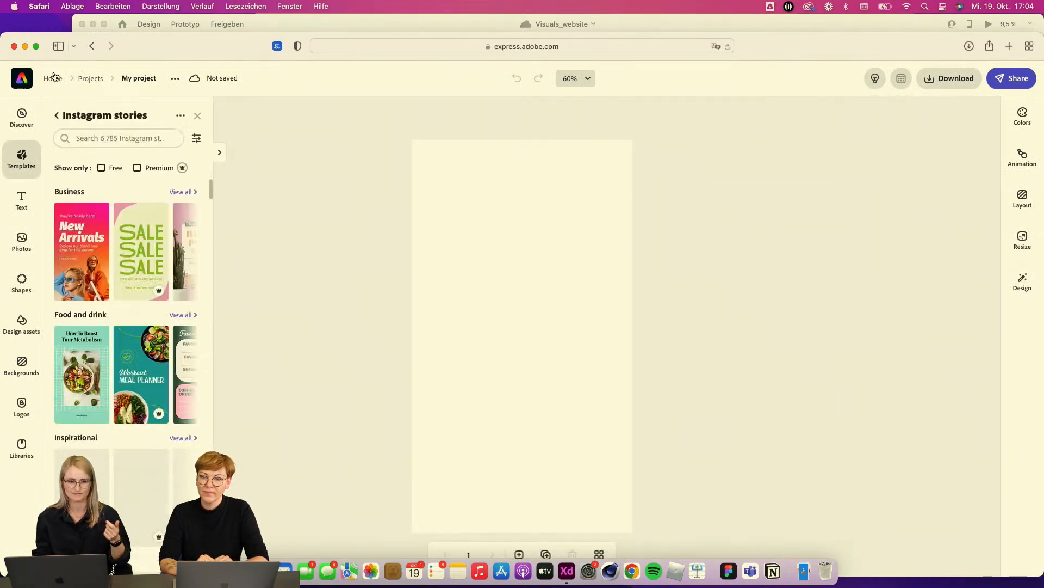
click(21, 79)
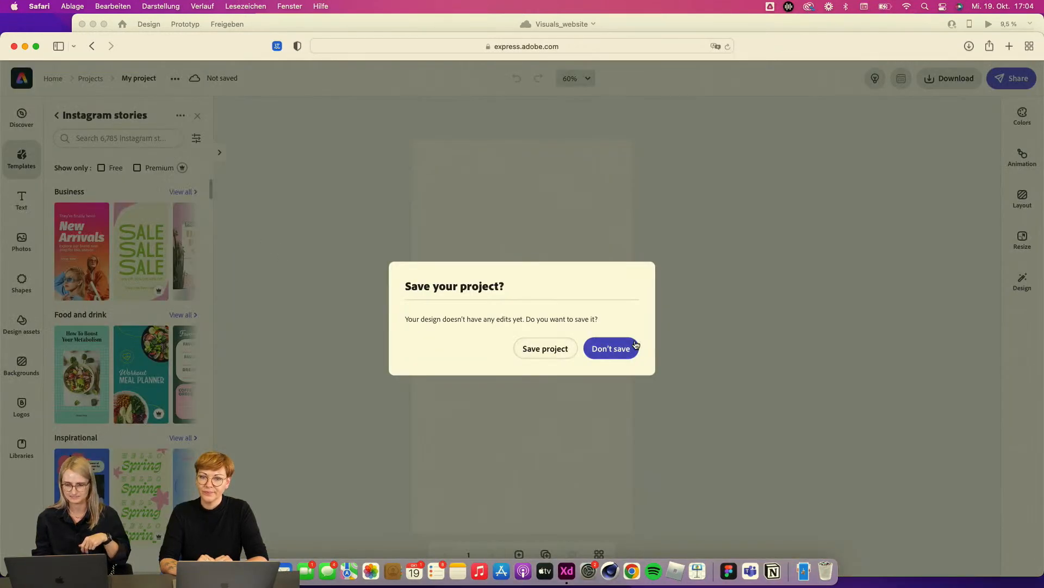
click(555, 354)
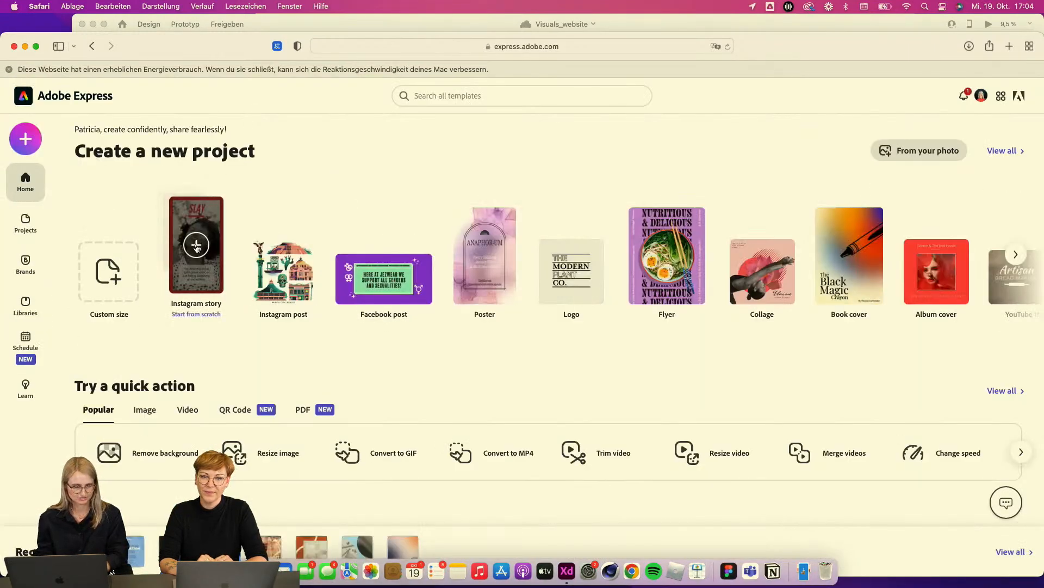
Step: Start a new Instagram story from scratch and apply a Conference takeaways template from the MAX a creativity conference collection
click(200, 237)
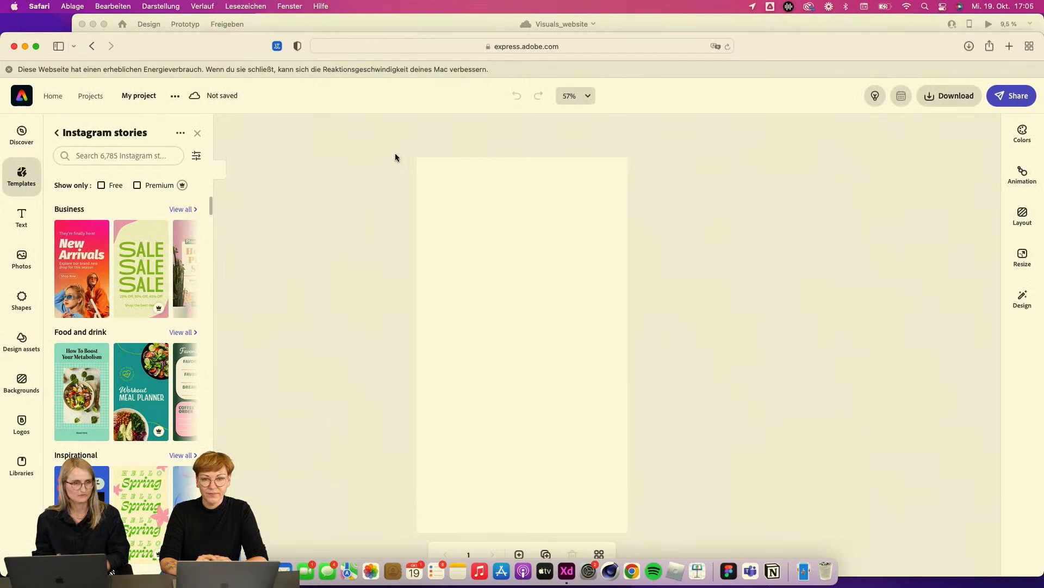
click(57, 126)
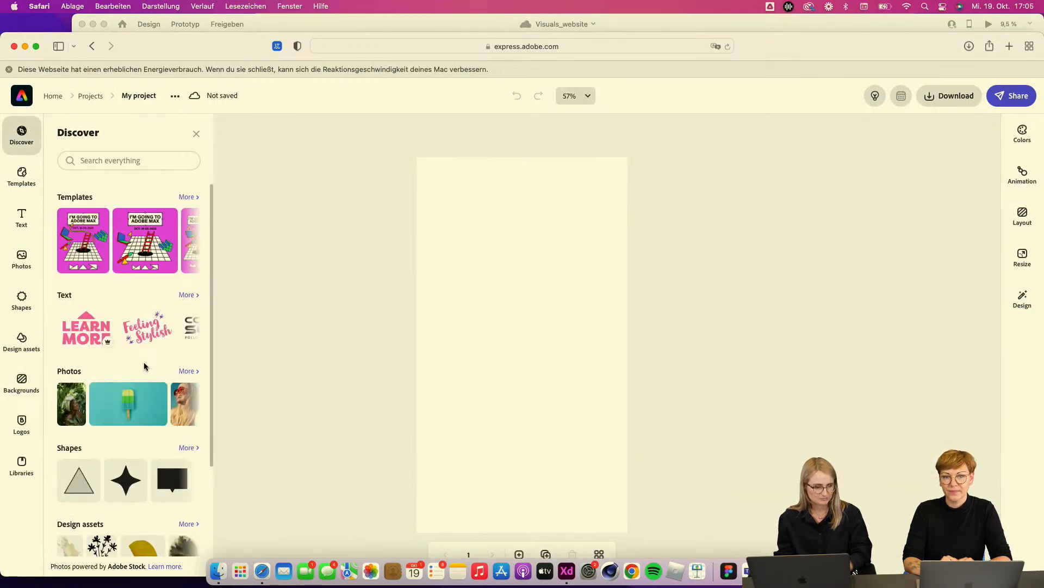
click(188, 198)
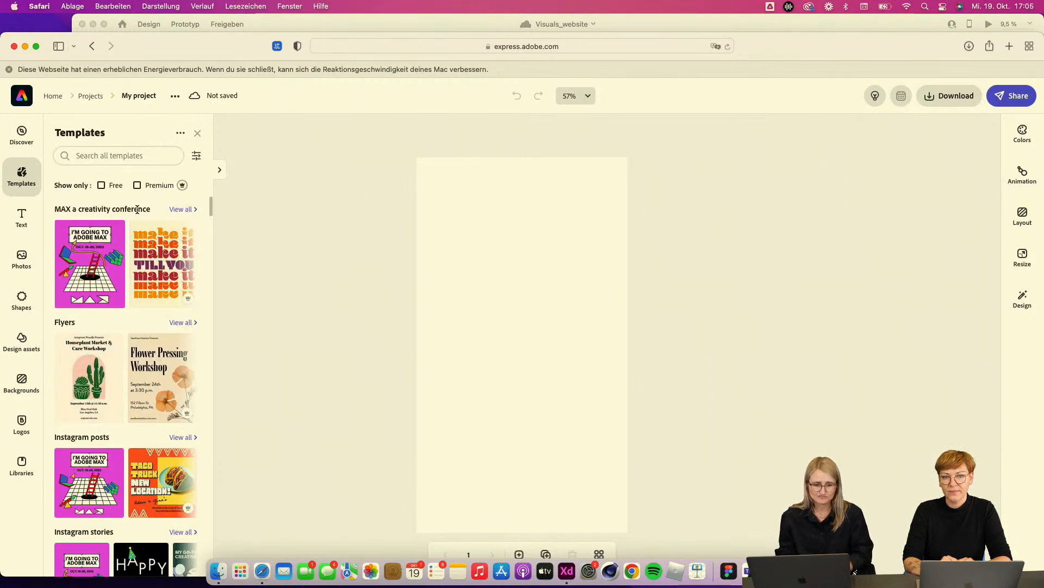
click(182, 210)
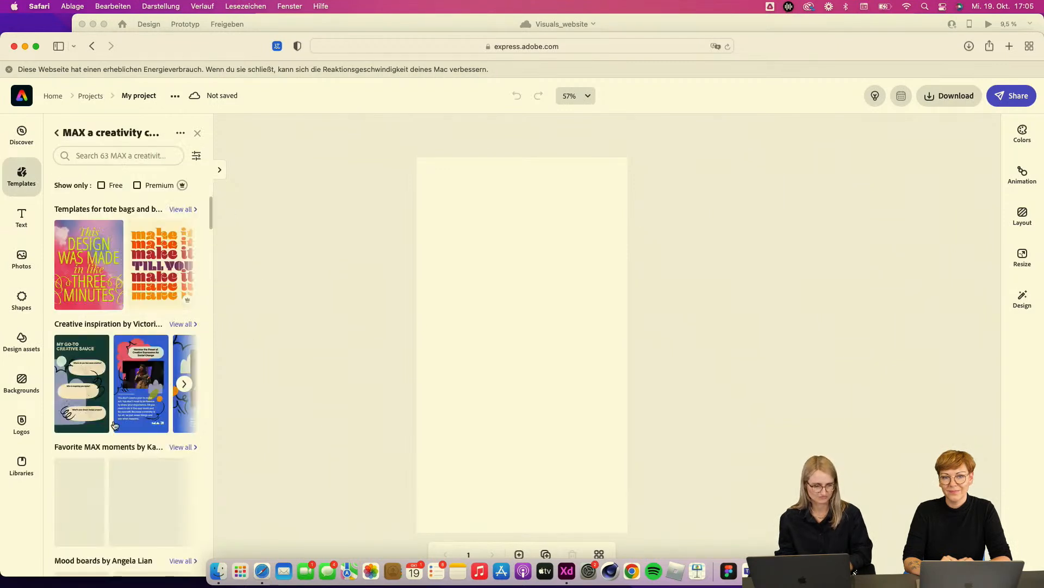
scroll(153, 435, down, 15)
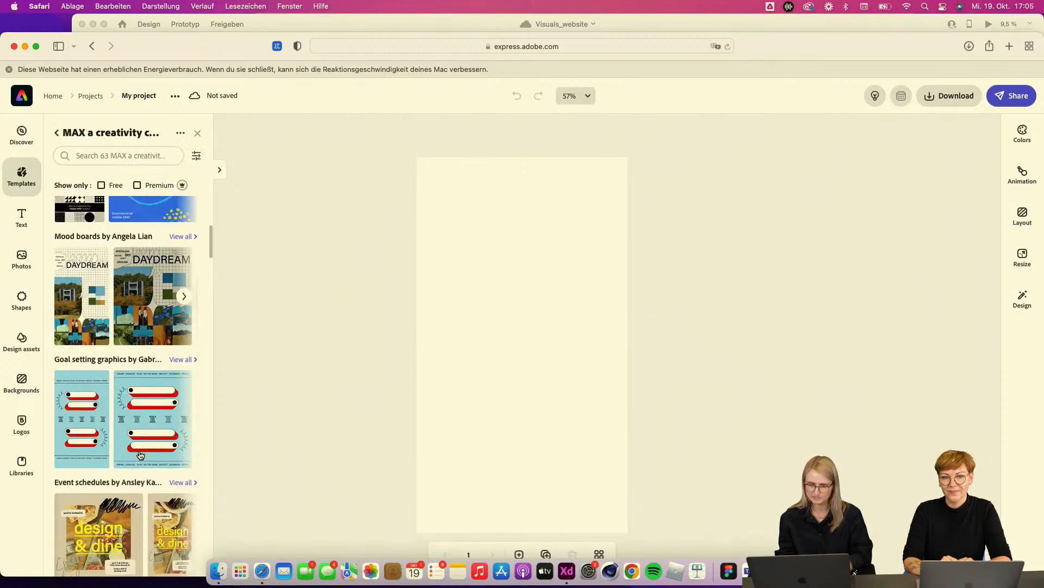
scroll(141, 455, down, 9)
scroll(140, 455, up, 8)
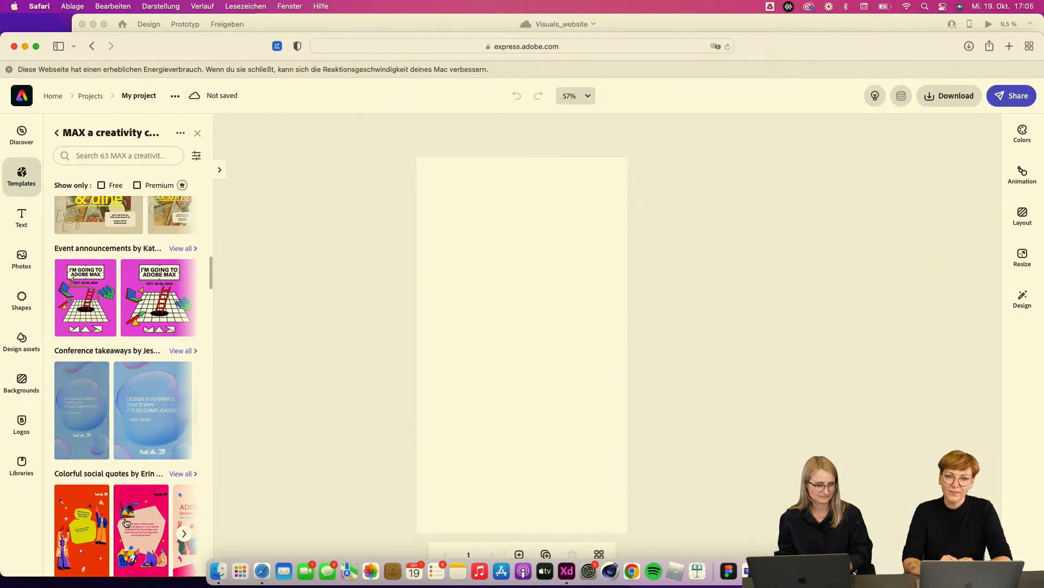
click(97, 411)
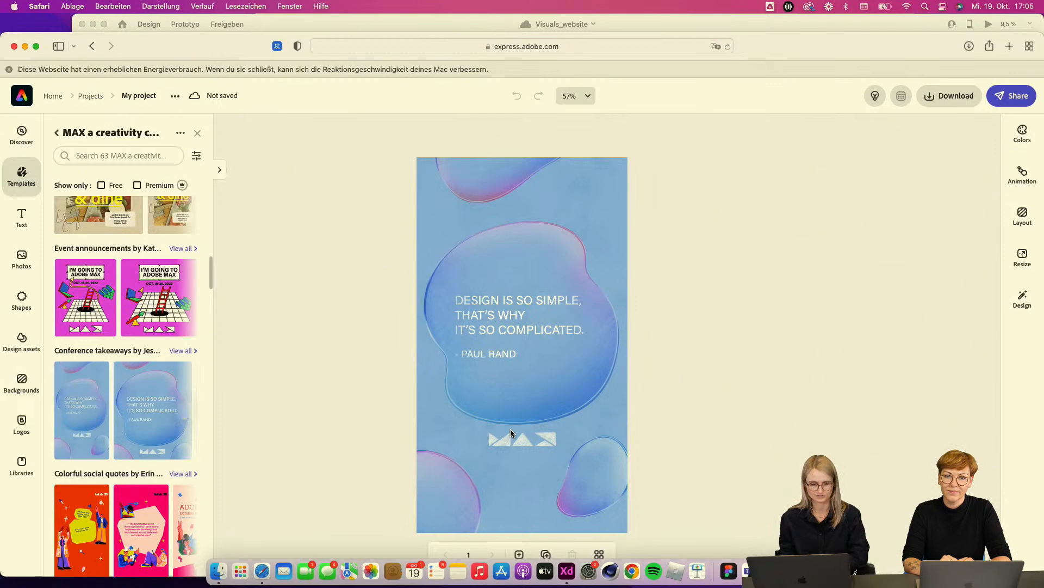
Step: Ungroup the quote text group in the middle of the story
click(502, 322)
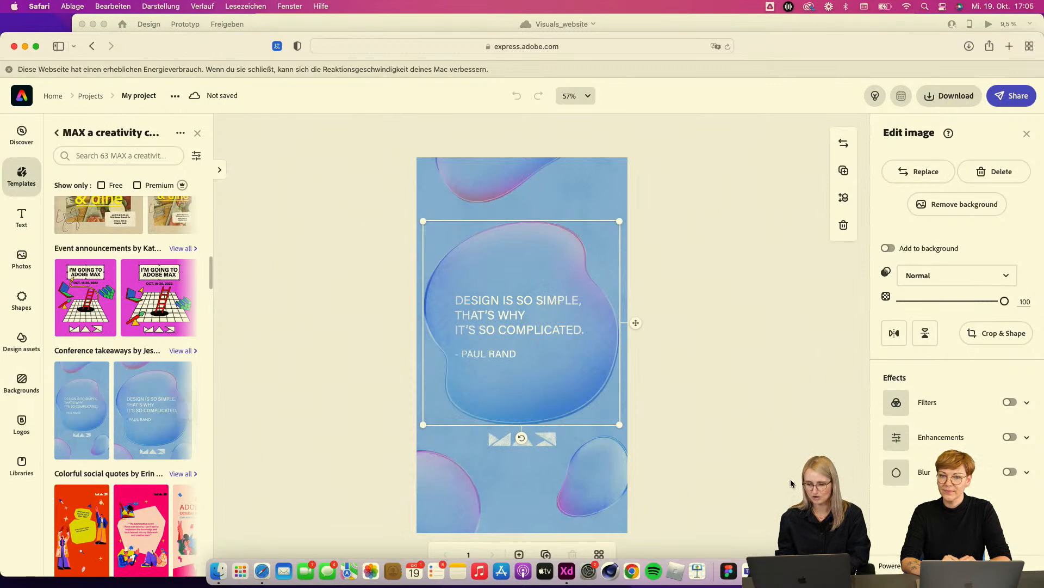
mouse_move(827, 474)
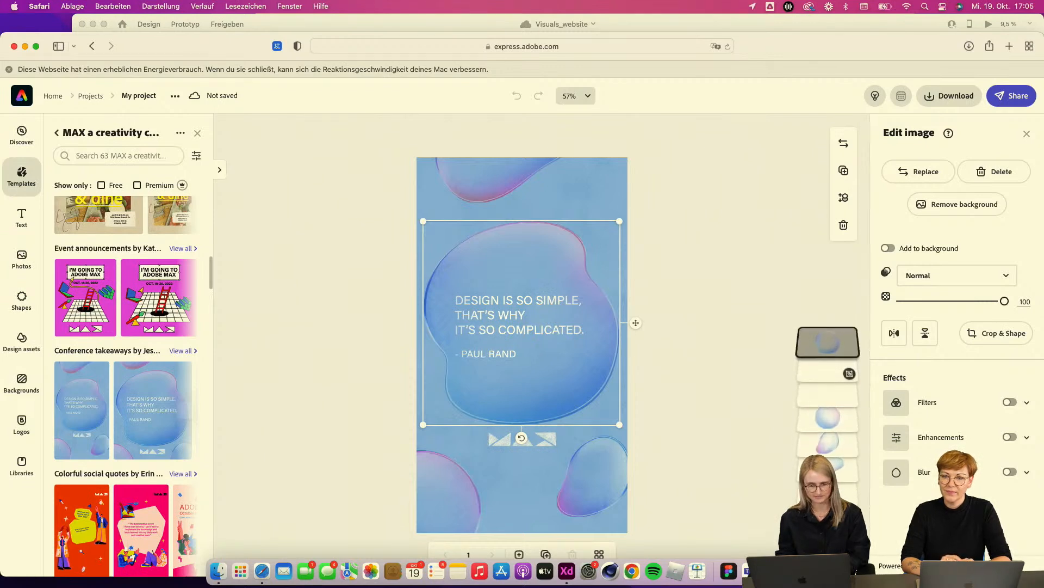
click(827, 375)
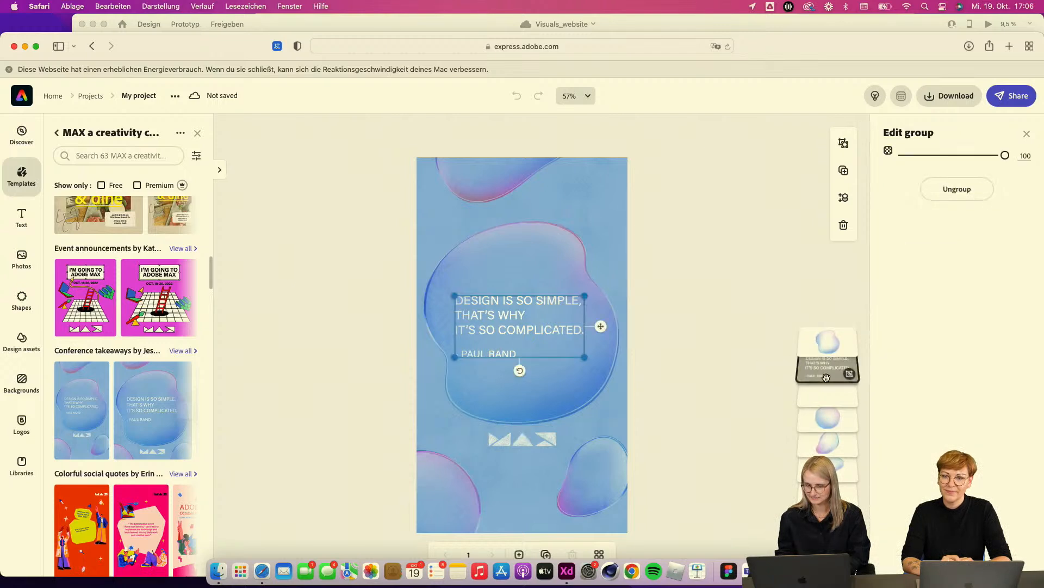
click(957, 194)
click(828, 343)
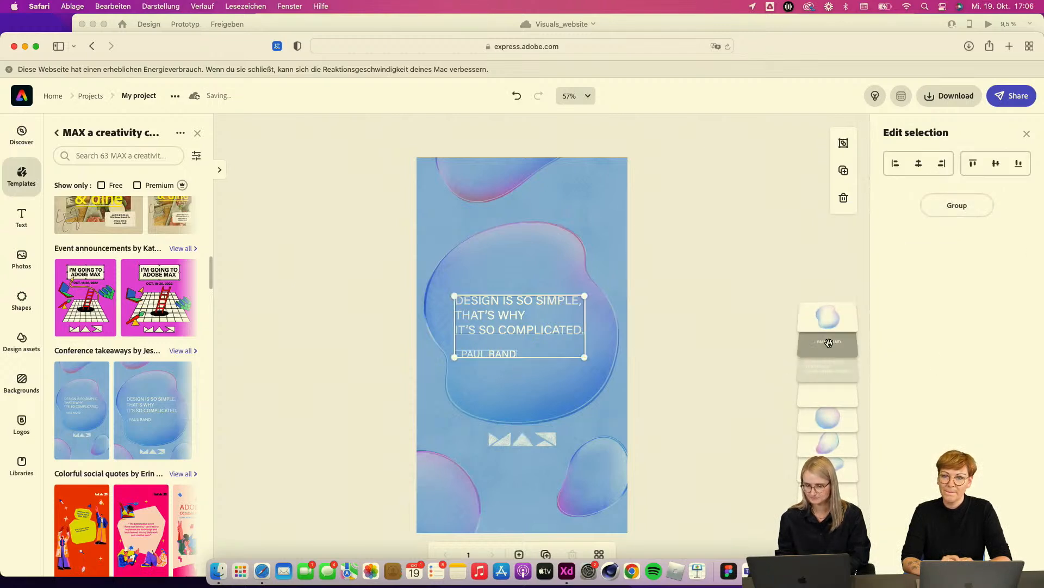
Step: Delete the '- PAUL RAND' author line from the story
click(553, 320)
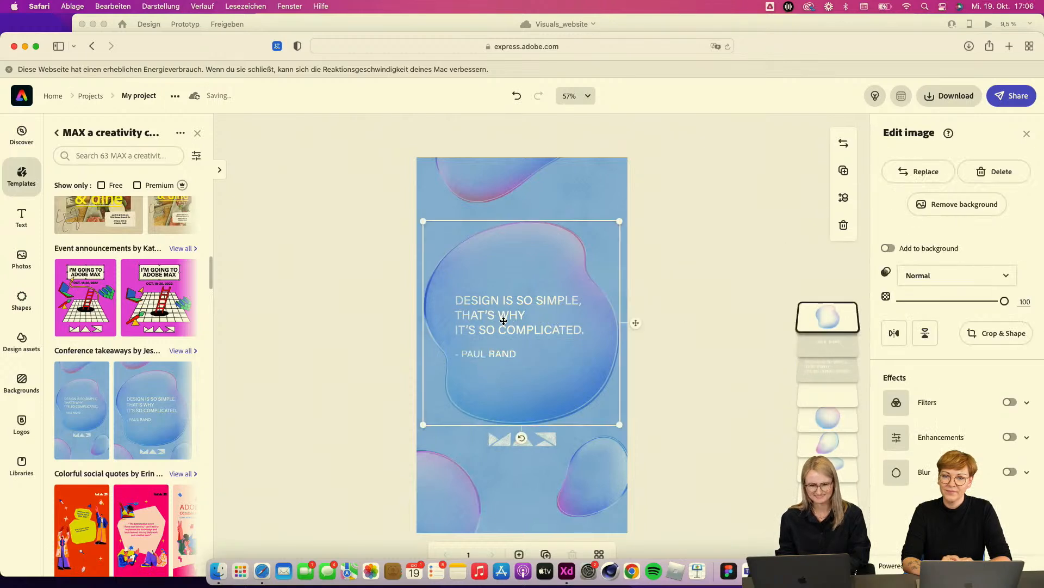
double_click(504, 321)
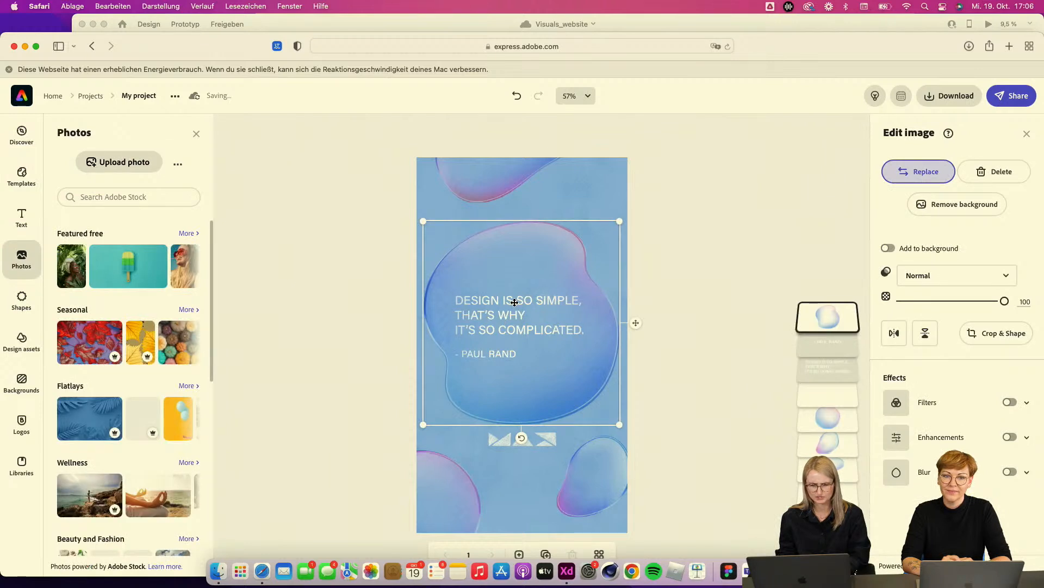
click(832, 346)
key(Delete)
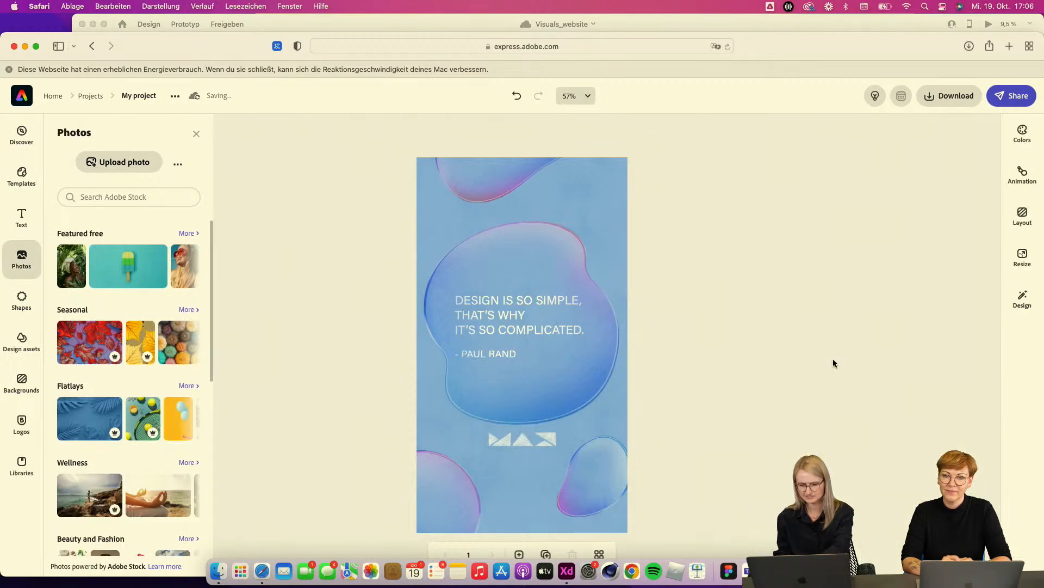
Step: Delete the 'DESIGN IS SO SIMPLE' quote text from the story
click(507, 315)
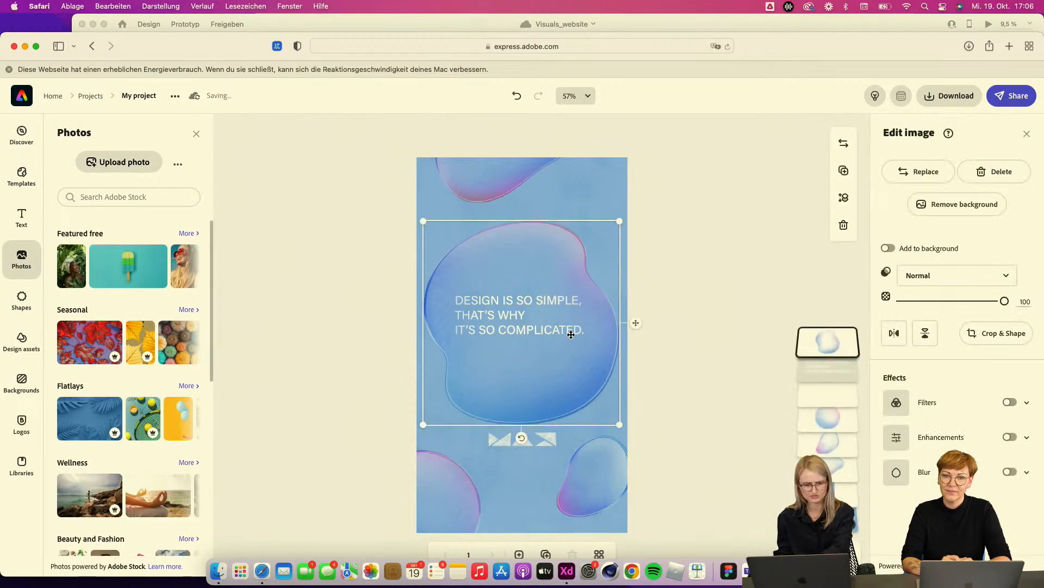
click(824, 370)
key(Delete)
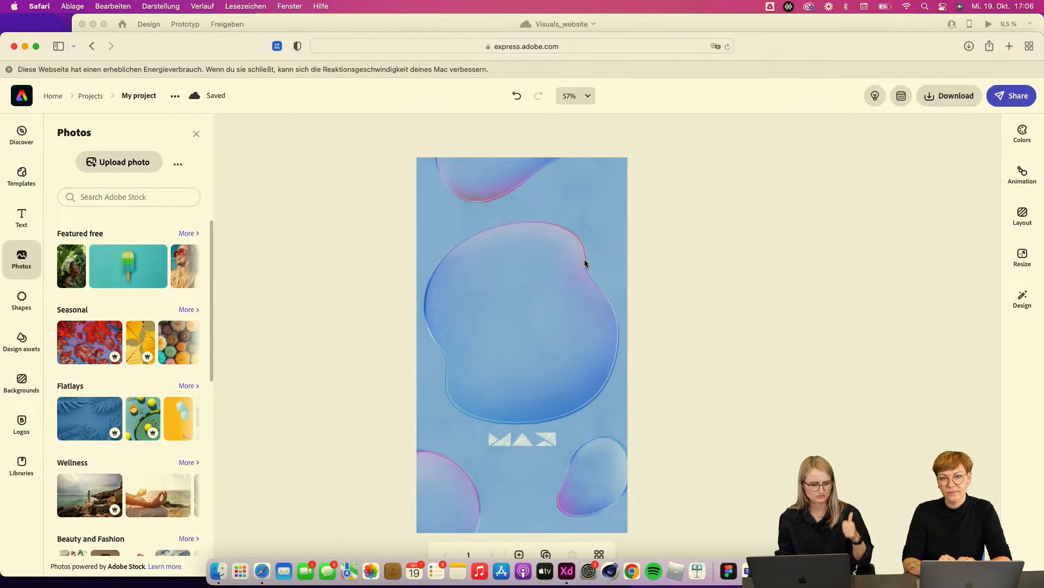
Step: Add the 'DONT OVERTHINK' text phrase from the Phrases collection and move it onto the centre of the bubble
click(22, 220)
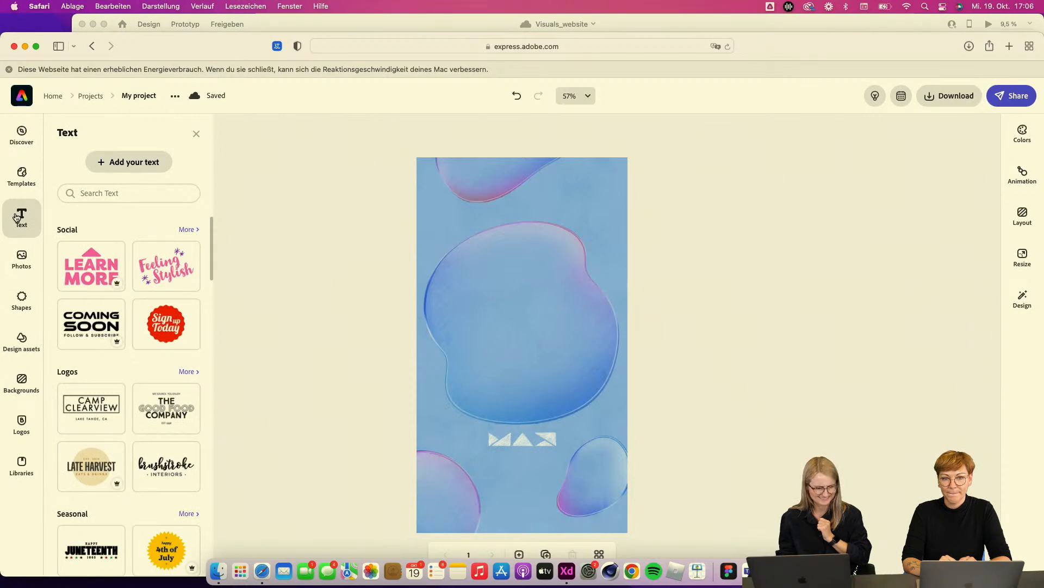
scroll(139, 449, down, 3)
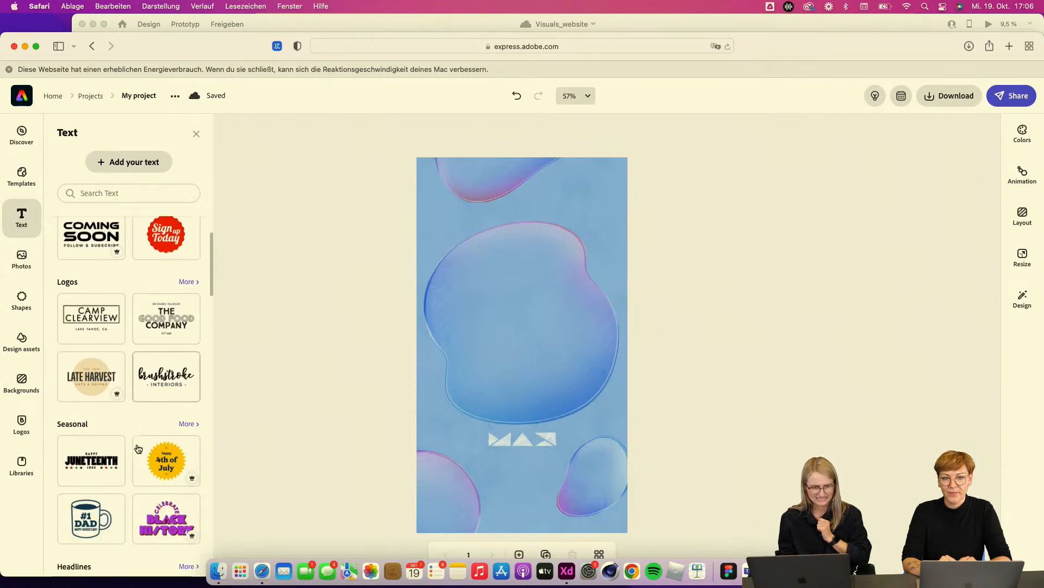
scroll(138, 448, down, 10)
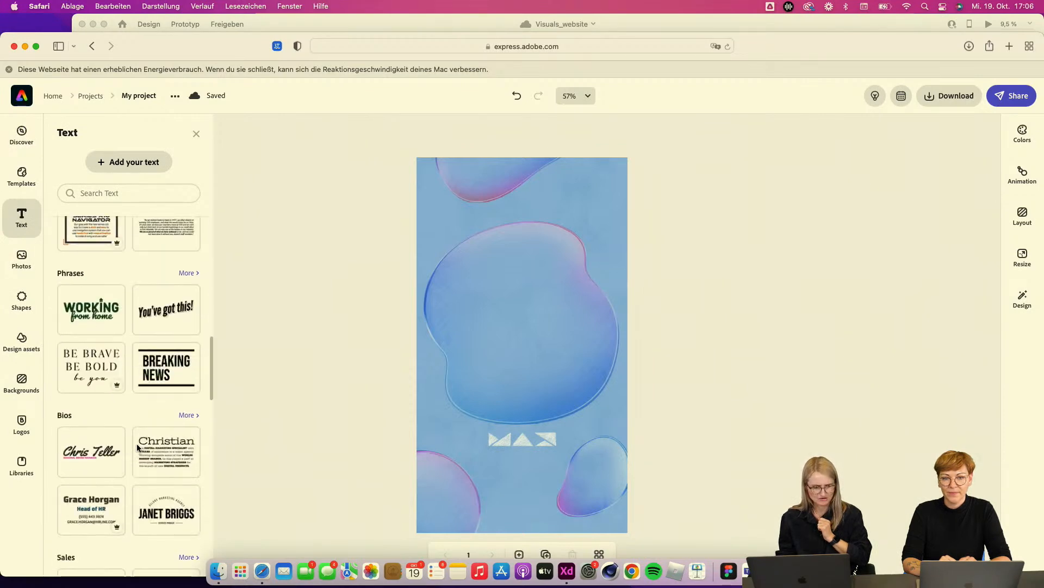
scroll(136, 443, down, 4)
scroll(137, 446, up, 7)
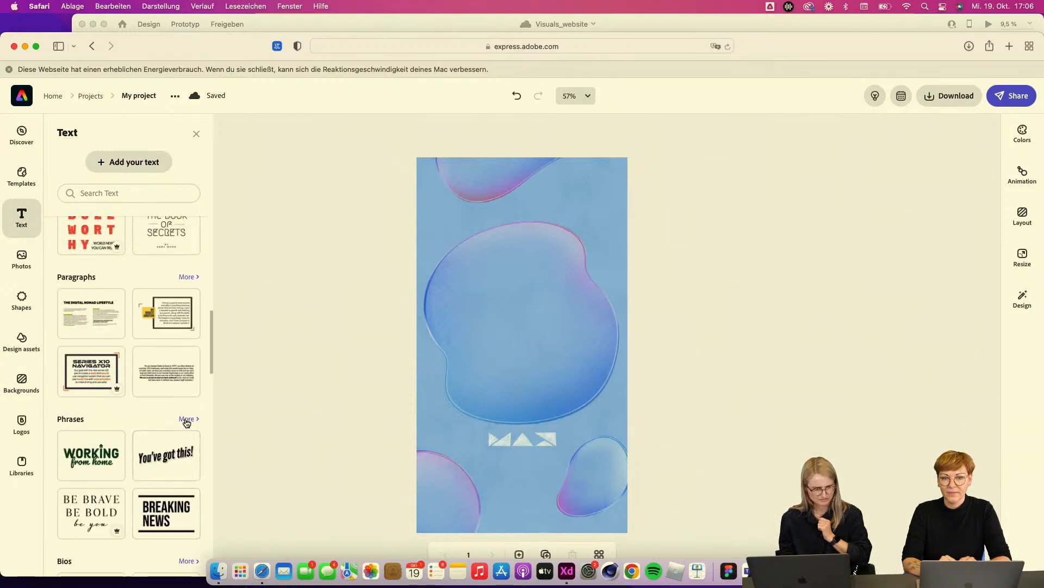
click(186, 419)
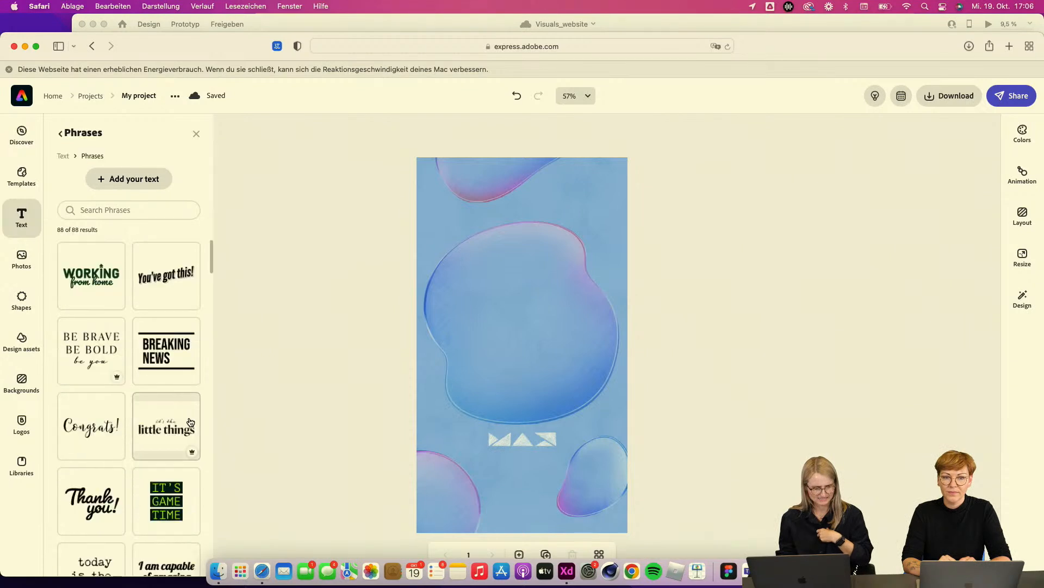
scroll(165, 451, down, 3)
scroll(165, 451, down, 6)
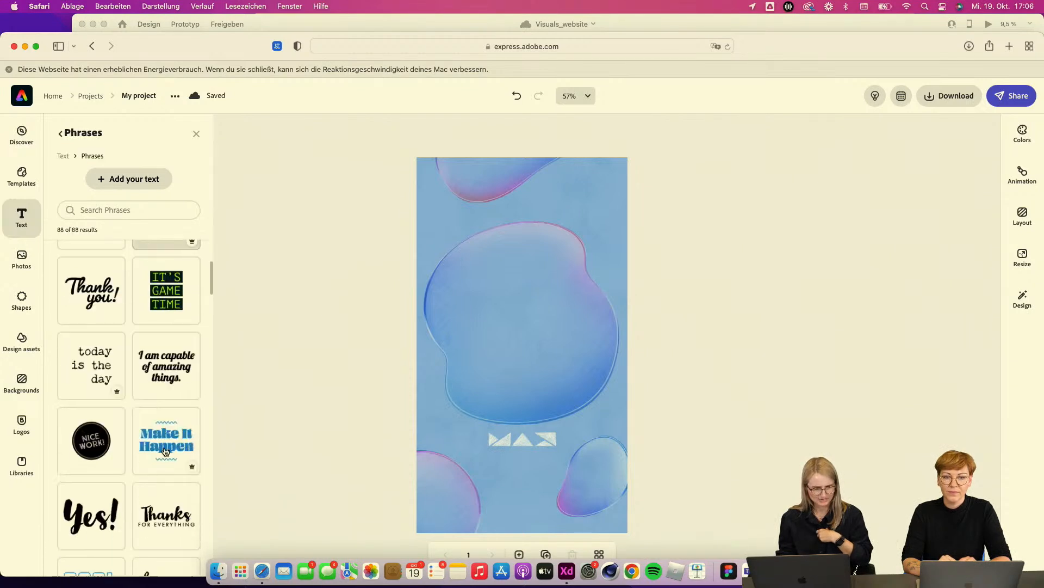
scroll(164, 451, down, 2)
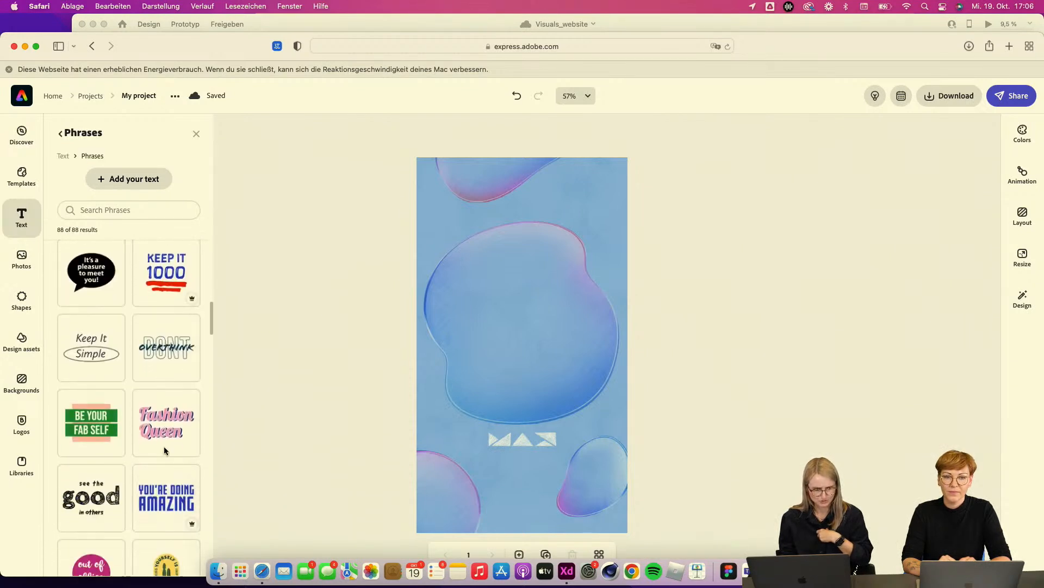
scroll(165, 451, down, 2)
scroll(185, 381, up, 4)
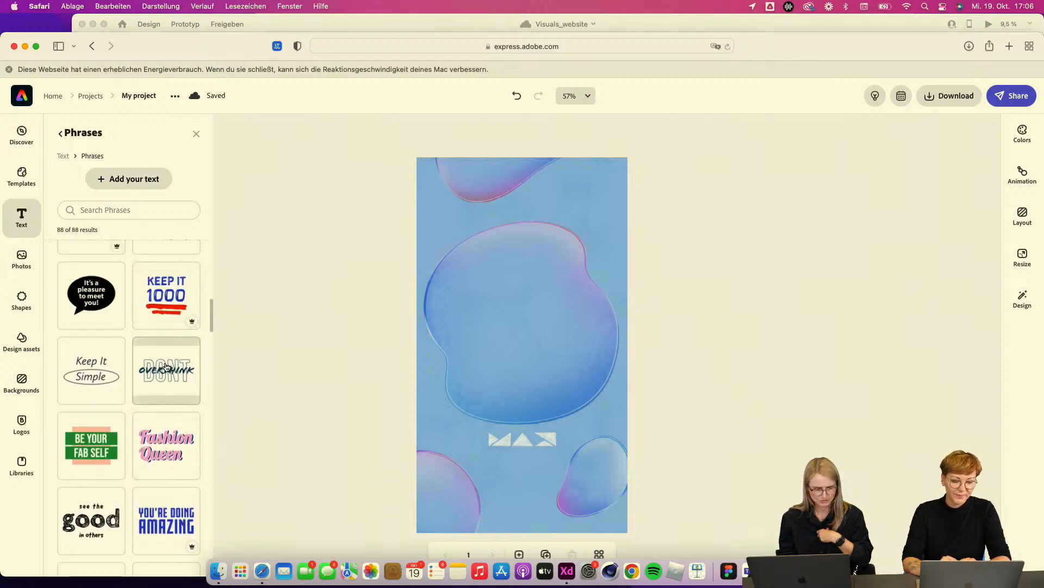
click(171, 376)
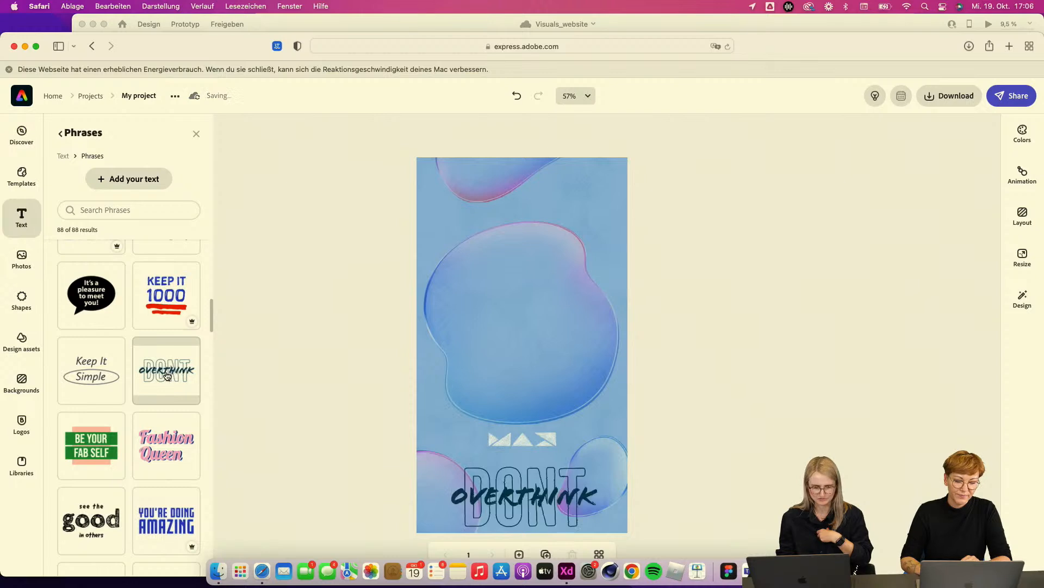
click(556, 507)
drag(553, 508, 545, 338)
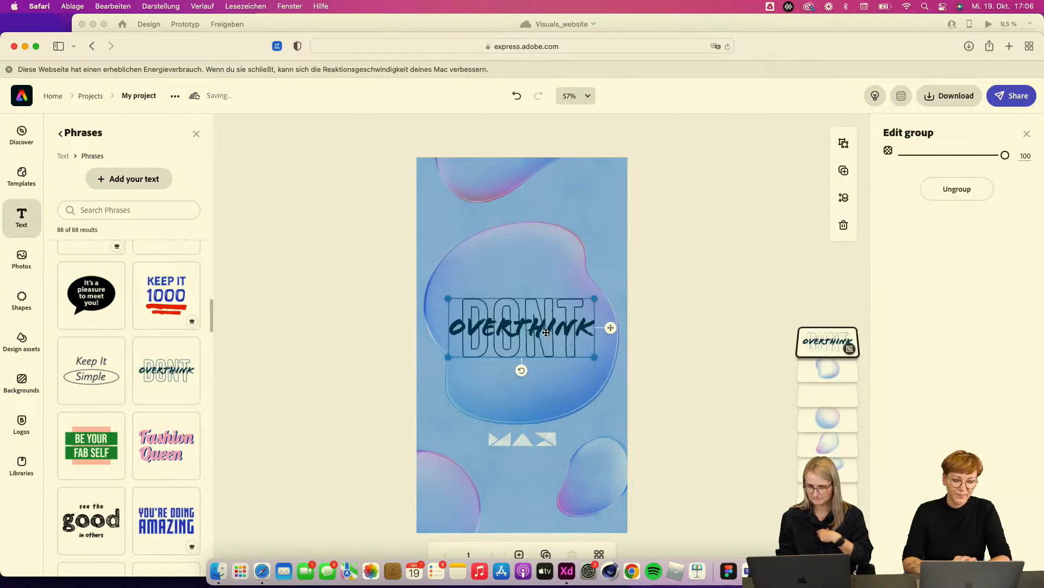
Step: Replace the word 'Dont' in the phrase with MY TOP 3
double_click(546, 333)
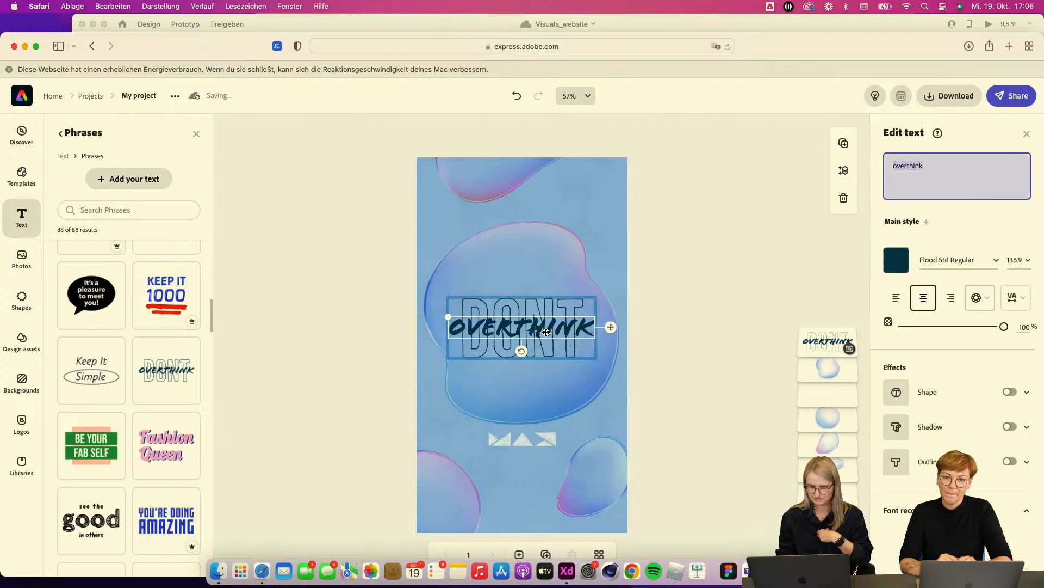
click(538, 306)
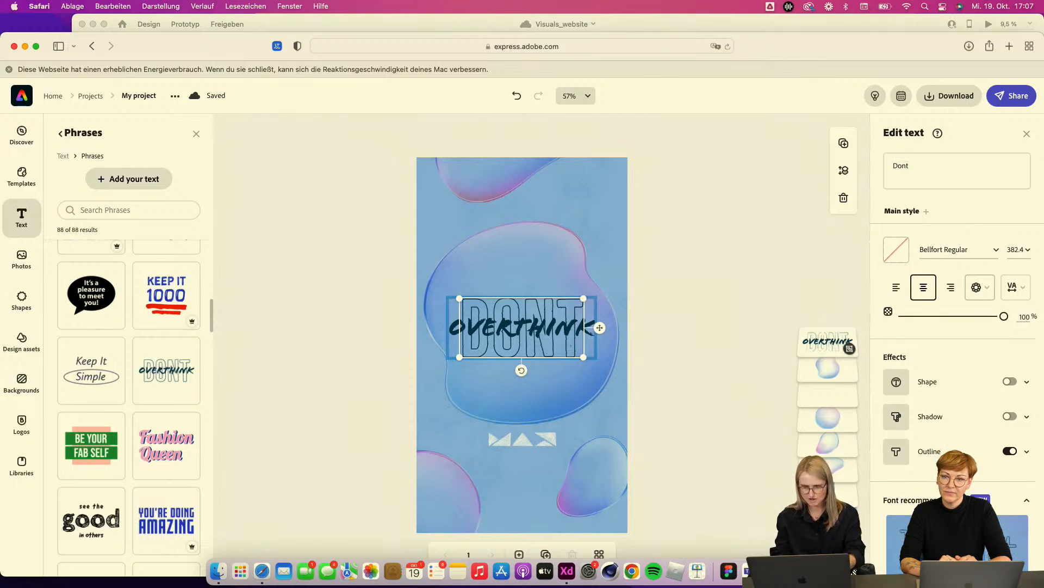
click(907, 162)
drag(916, 165, 882, 163)
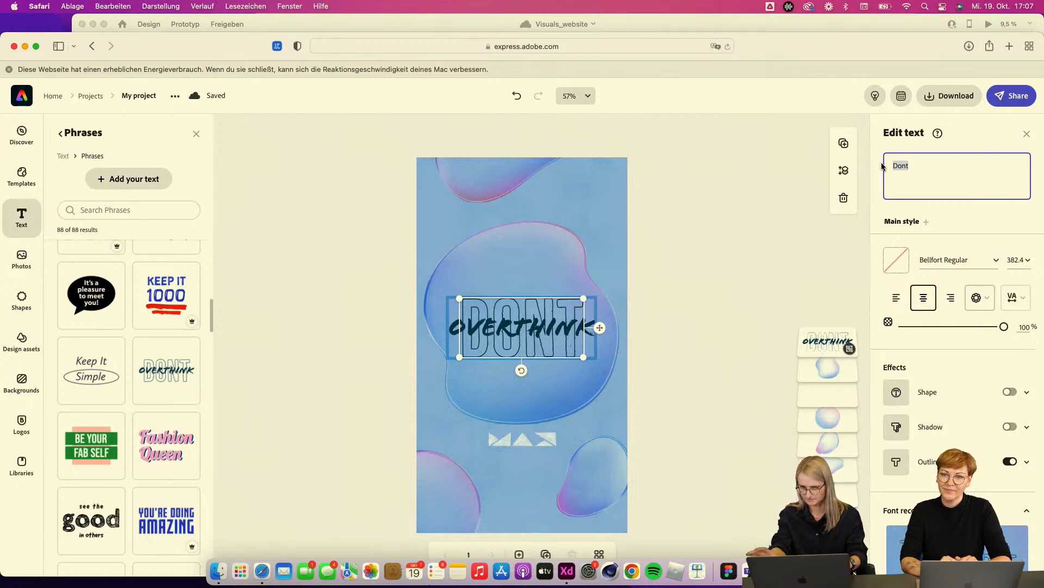
text(MY TO)
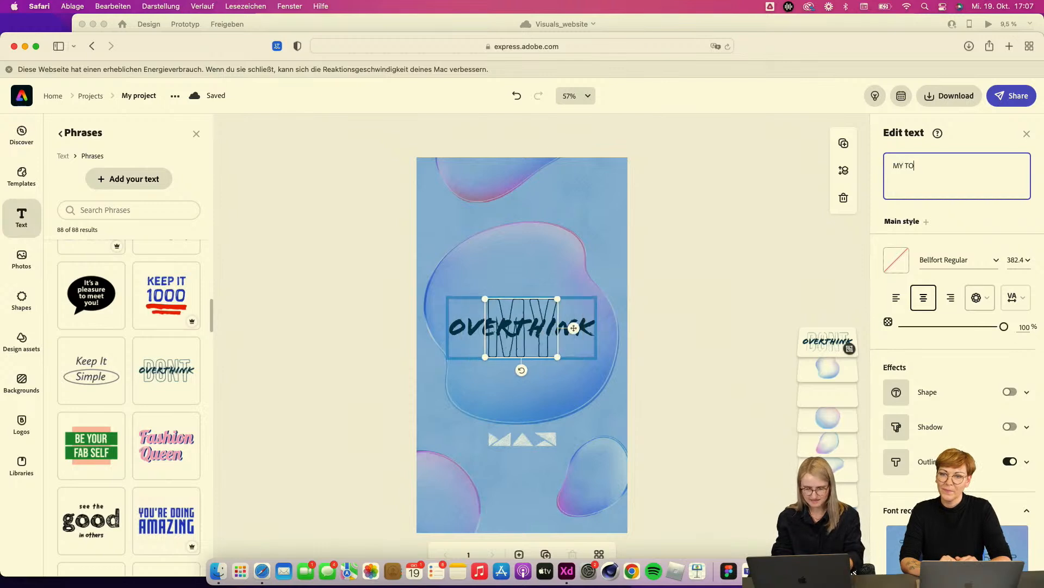
text(P 3)
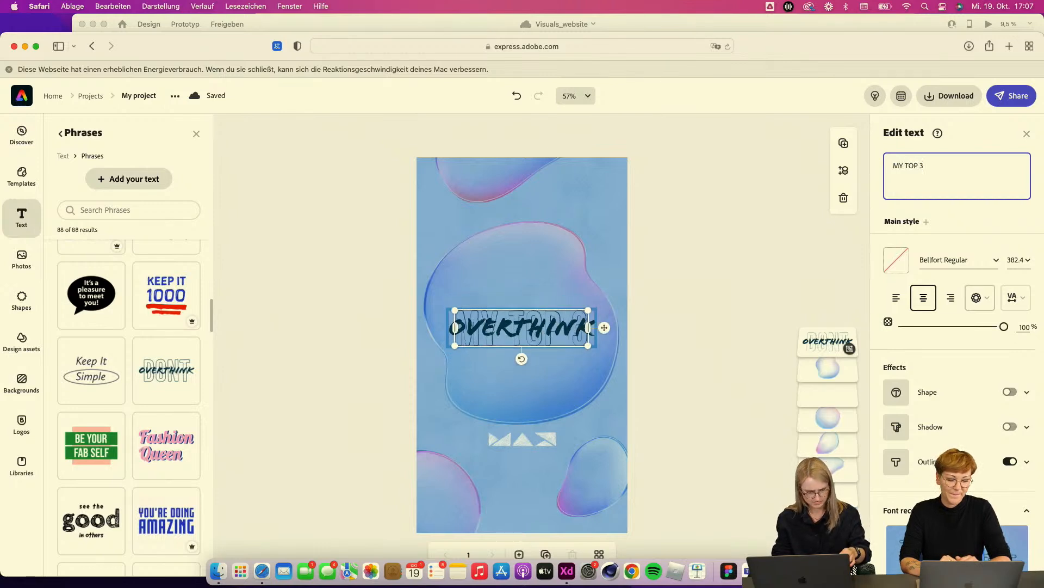
text( I)
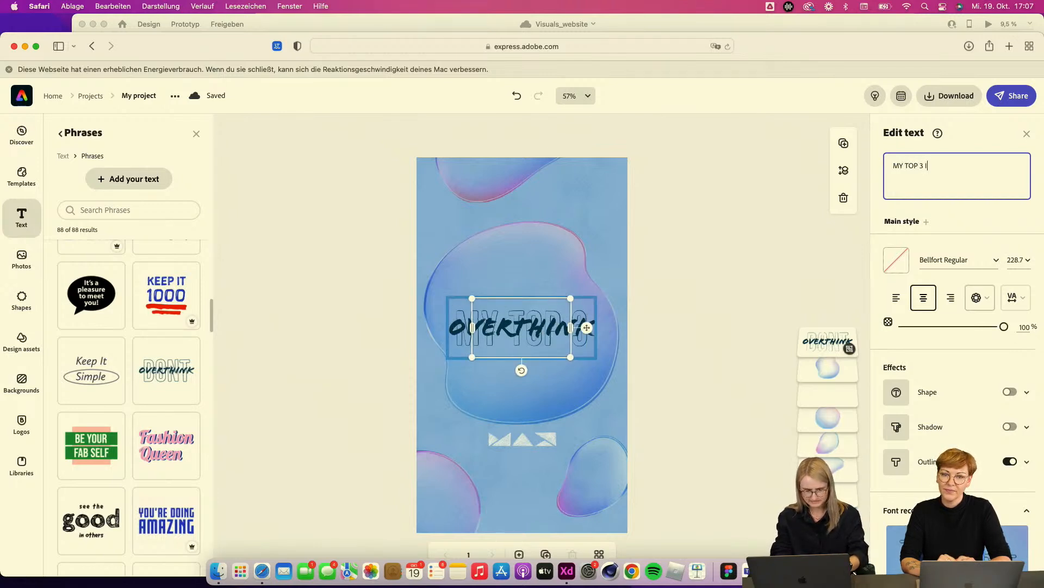
text(NSIGHTS FROM MAX)
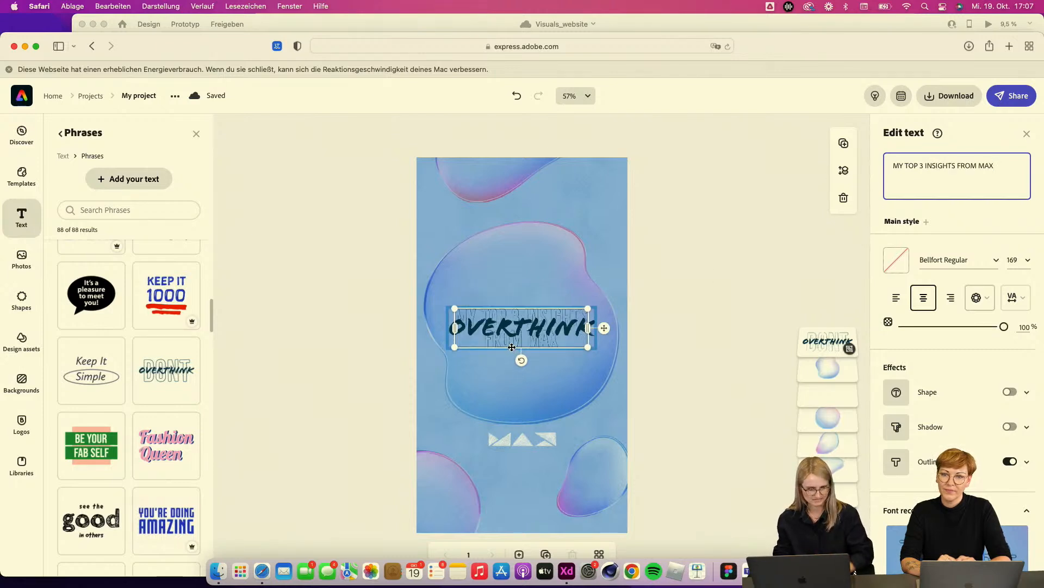
Step: Move the headline up and stretch its text frame so the words stack in a tall column
click(512, 364)
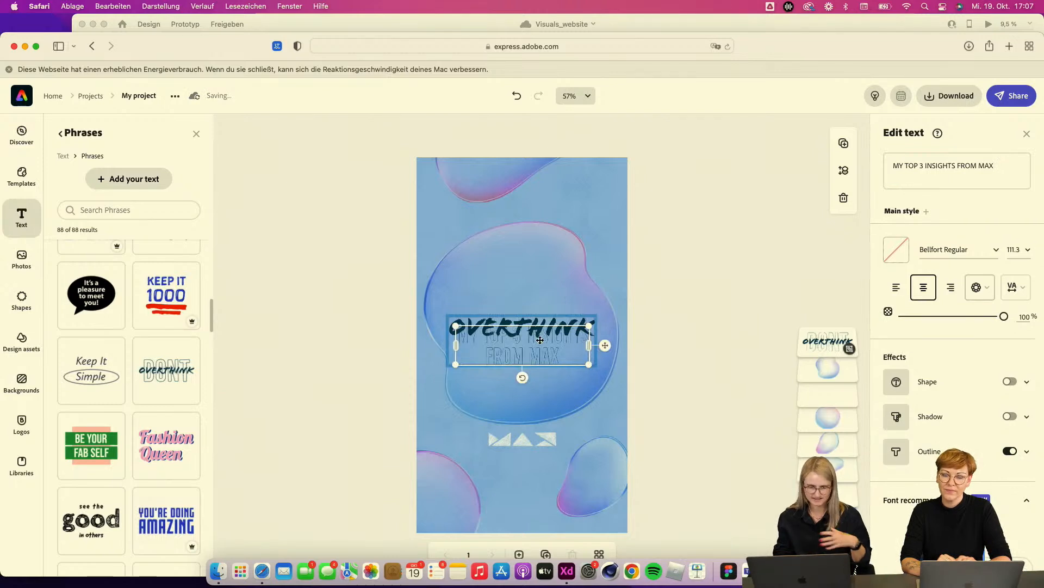
drag(515, 325, 516, 284)
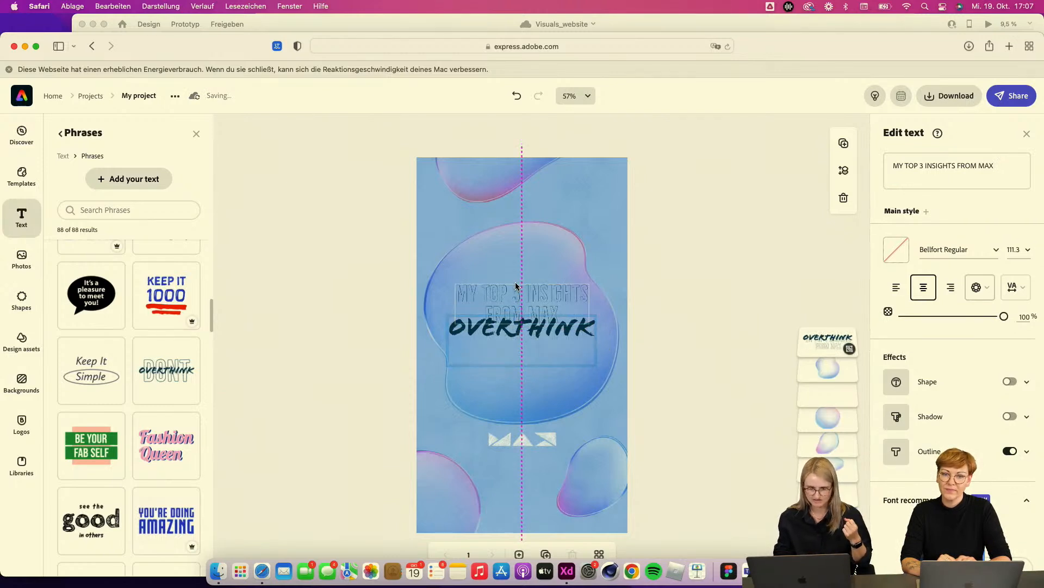
drag(590, 324, 576, 506)
drag(534, 451, 533, 390)
Step: Move the MAX logo down towards the bottom of the story
click(536, 445)
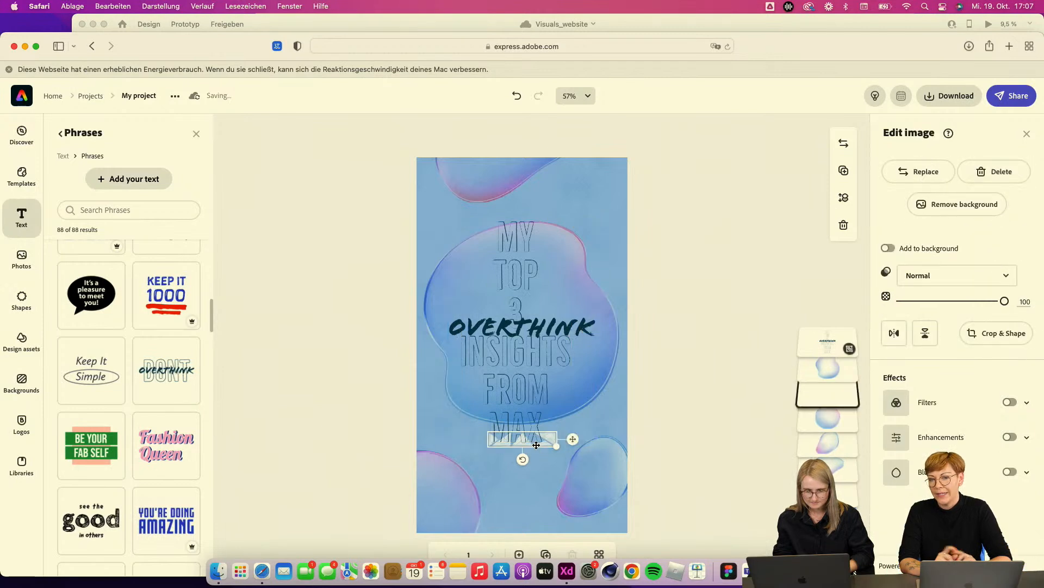
drag(539, 439, 537, 506)
Step: Enlarge the headline group and reposition it centred over the bubble
click(529, 401)
drag(529, 401, 522, 423)
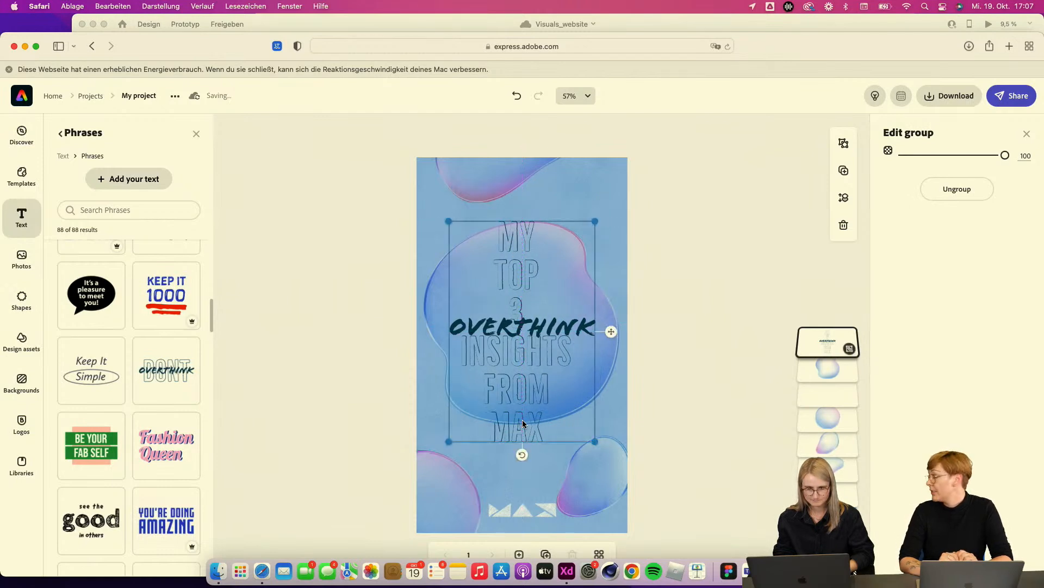
drag(595, 441, 609, 464)
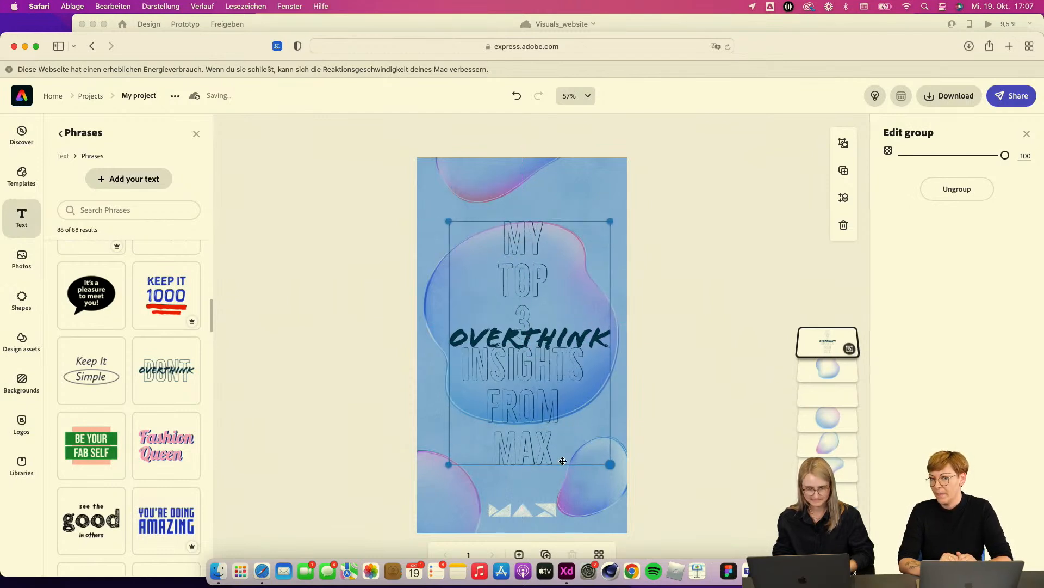
drag(537, 446, 530, 439)
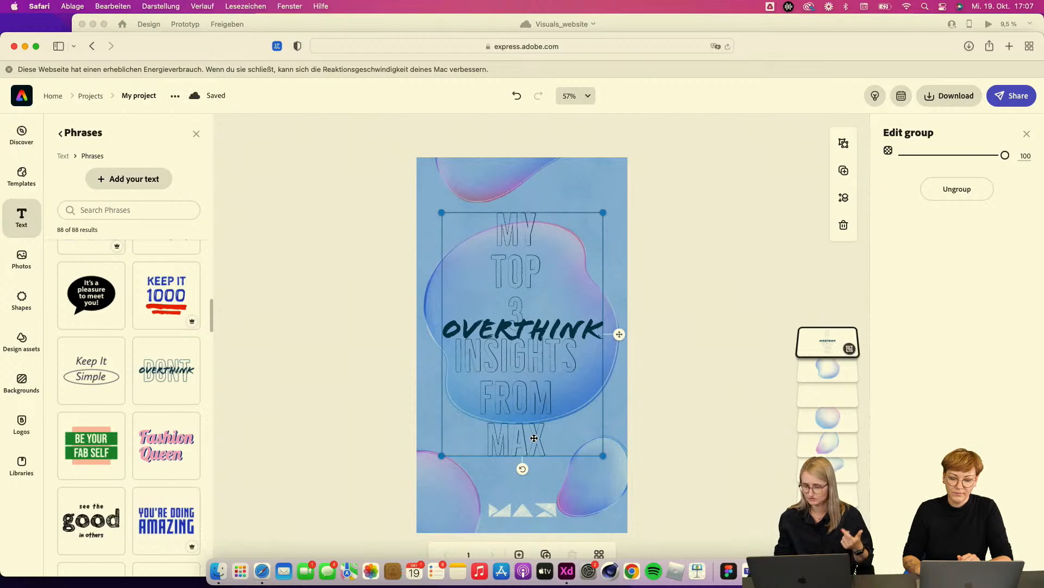
drag(537, 434, 538, 428)
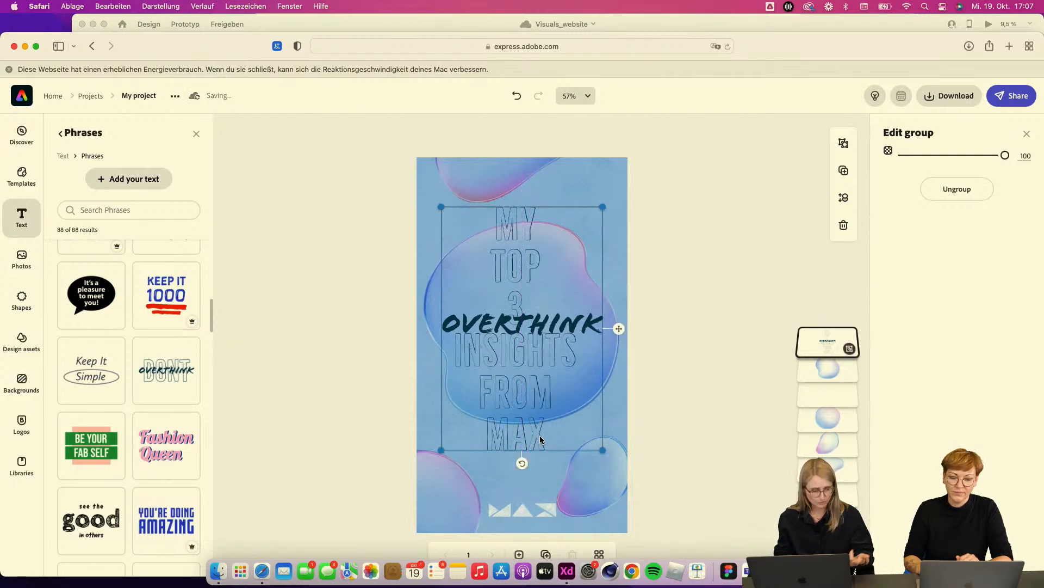
click(526, 255)
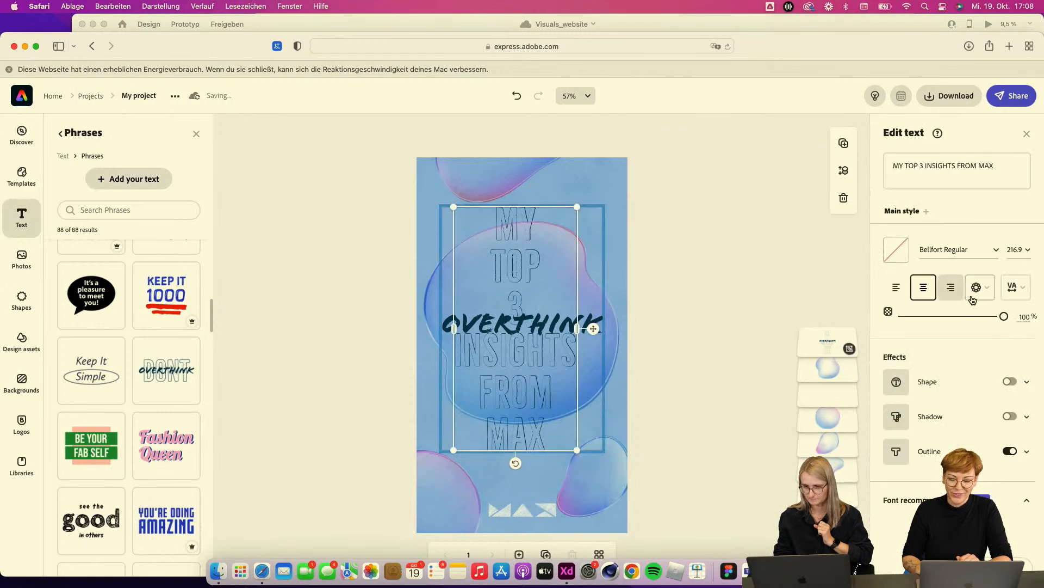
click(933, 456)
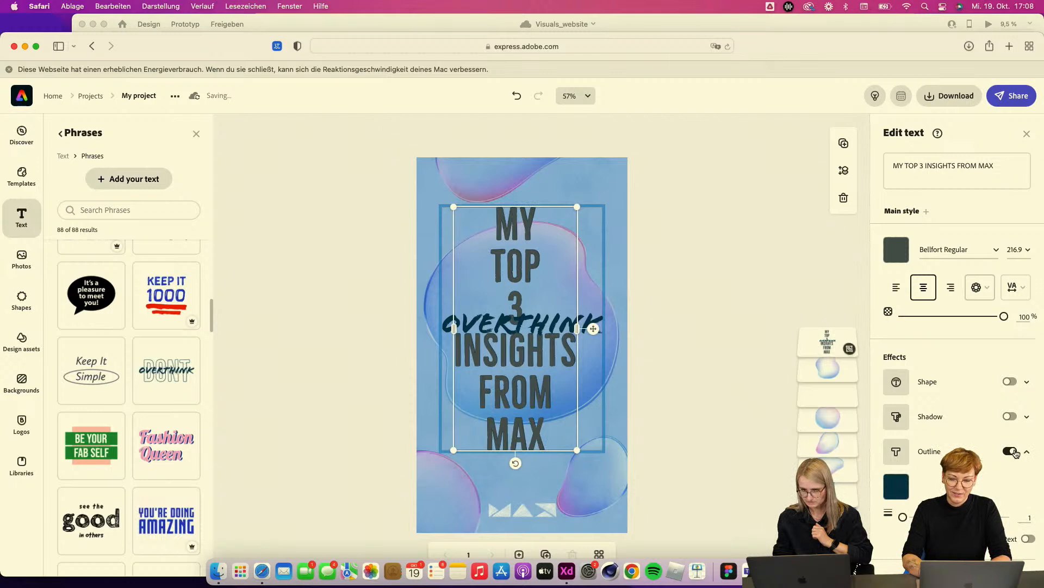
key(super+z)
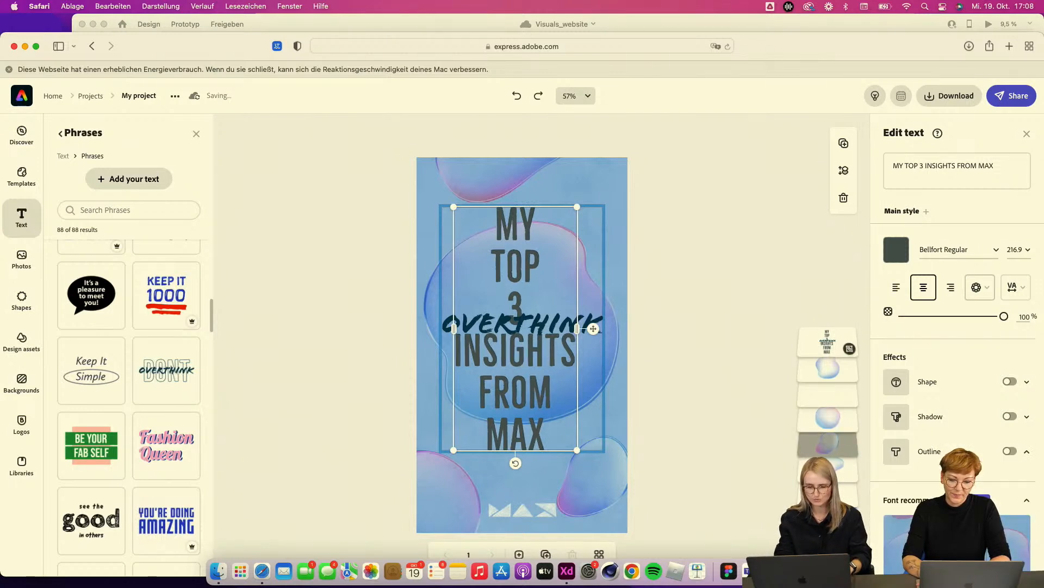
key(super+z)
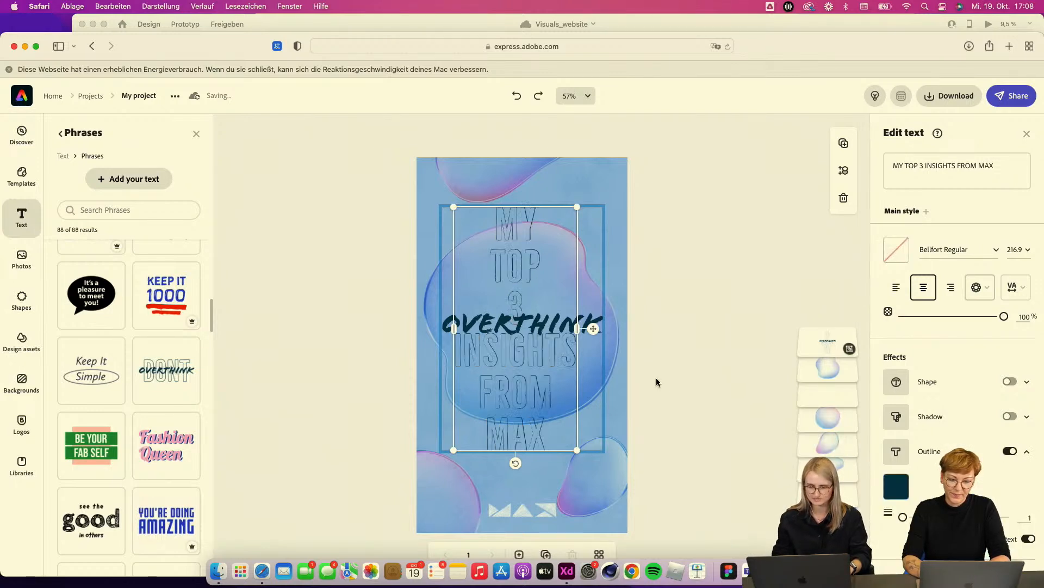
Step: Change the headline's outline colour to the dark navy #353B58 swatch and its thickness to 4
click(897, 488)
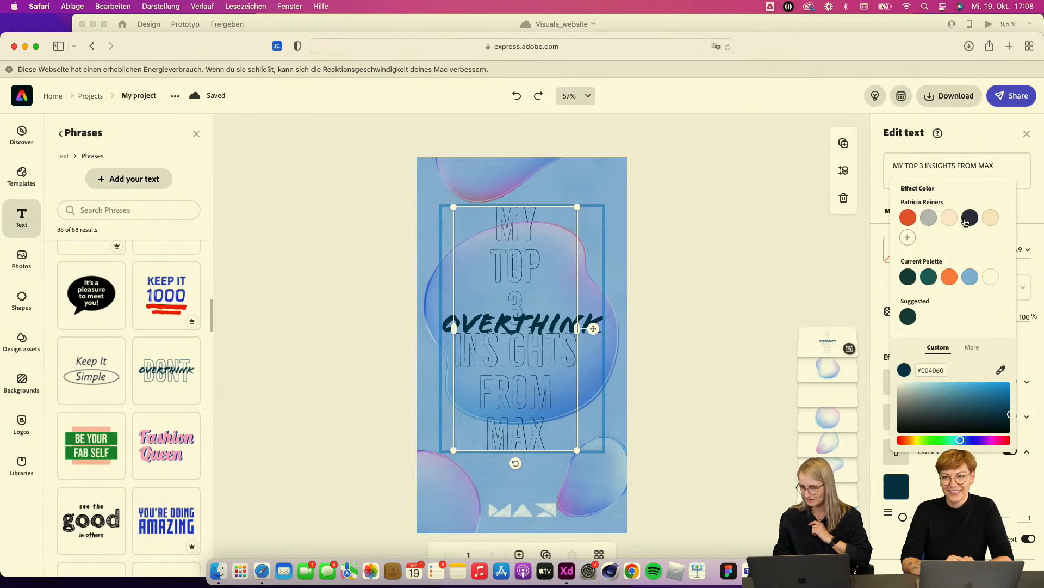
click(970, 218)
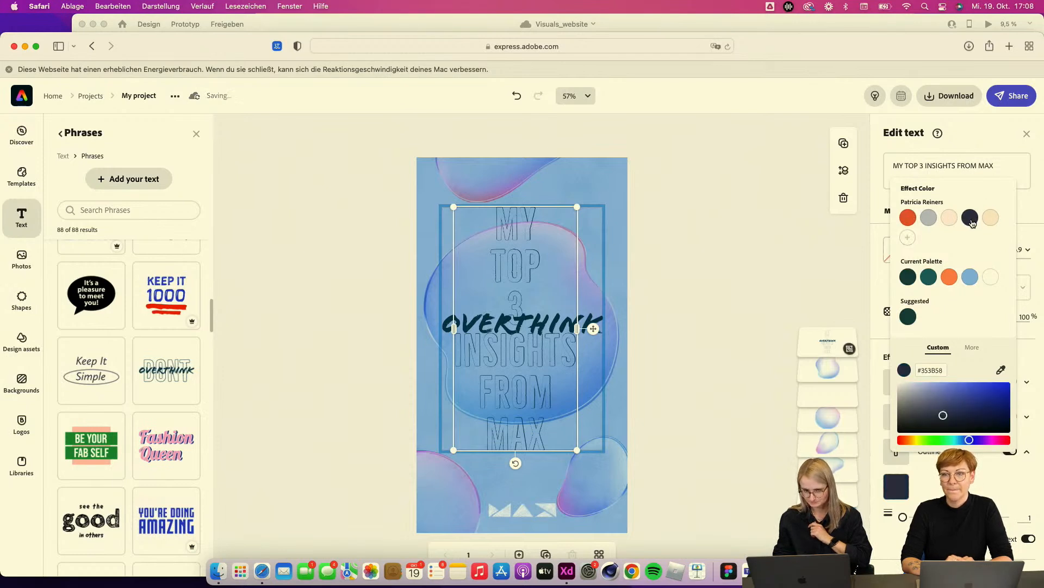
click(882, 350)
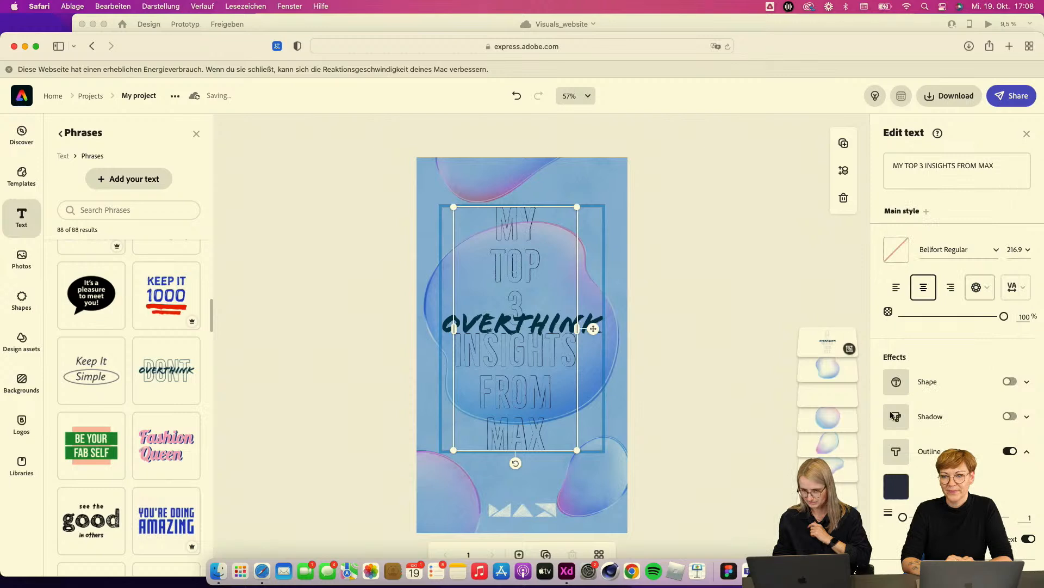
drag(903, 518, 906, 518)
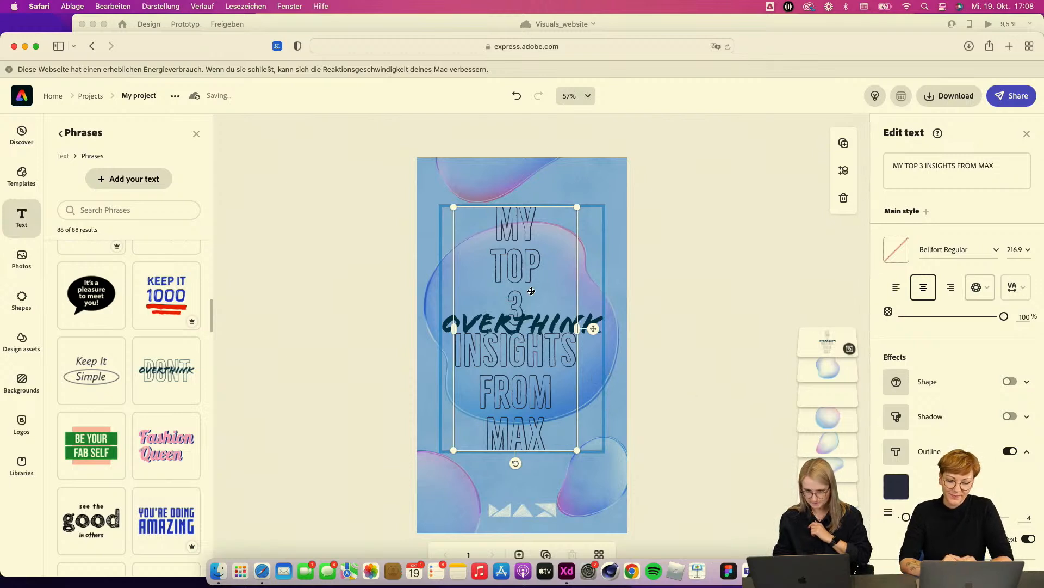
Step: Colour the OVERTHINK phrase text with the cream swatch from the brand palette
click(519, 323)
click(519, 323)
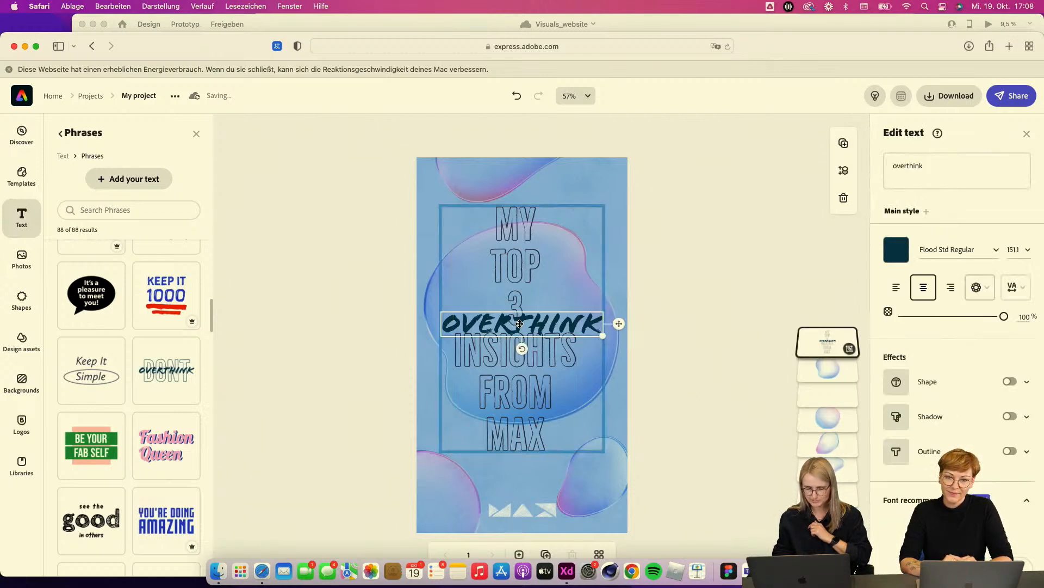
click(897, 251)
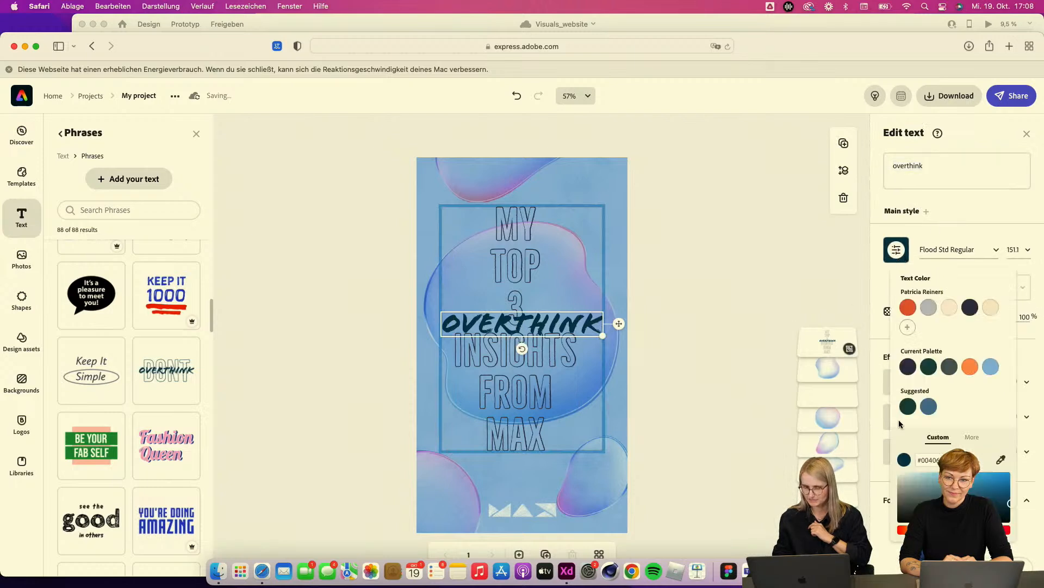
click(949, 307)
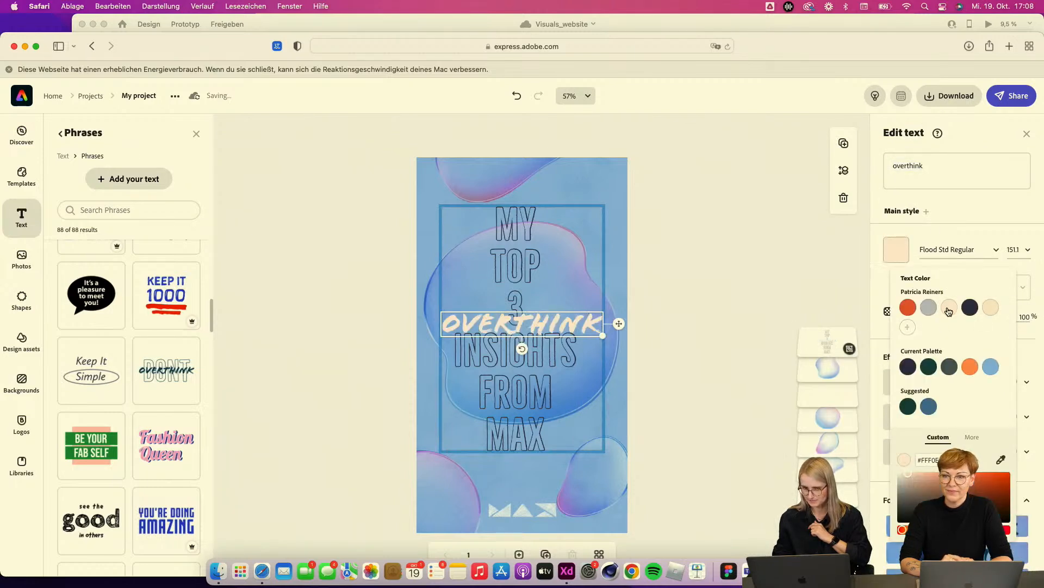
drag(919, 479, 890, 466)
Step: Replace the phrase word OVERTHINK with INSPIRATION
double_click(921, 167)
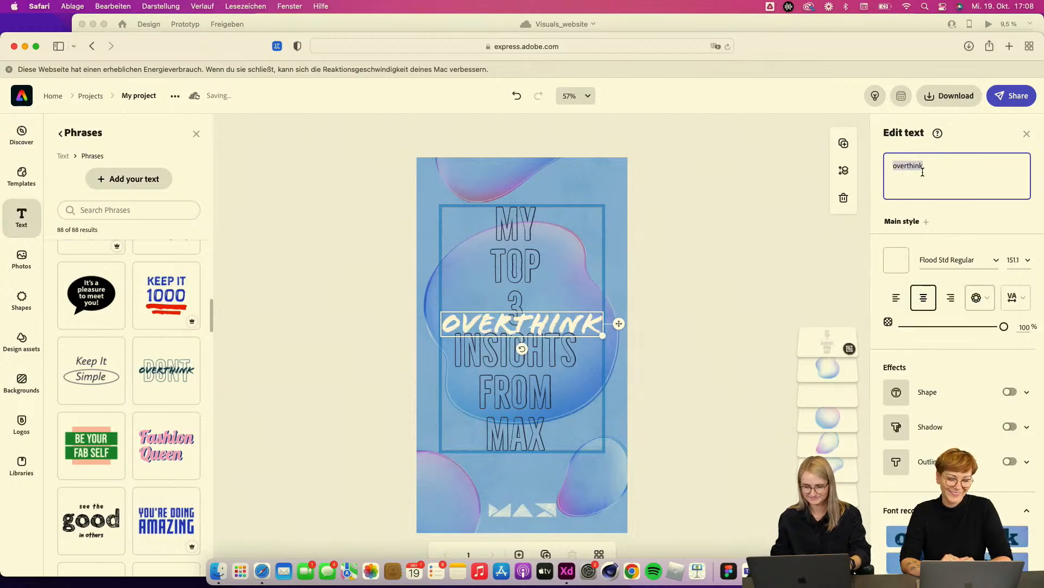
text(INSPI)
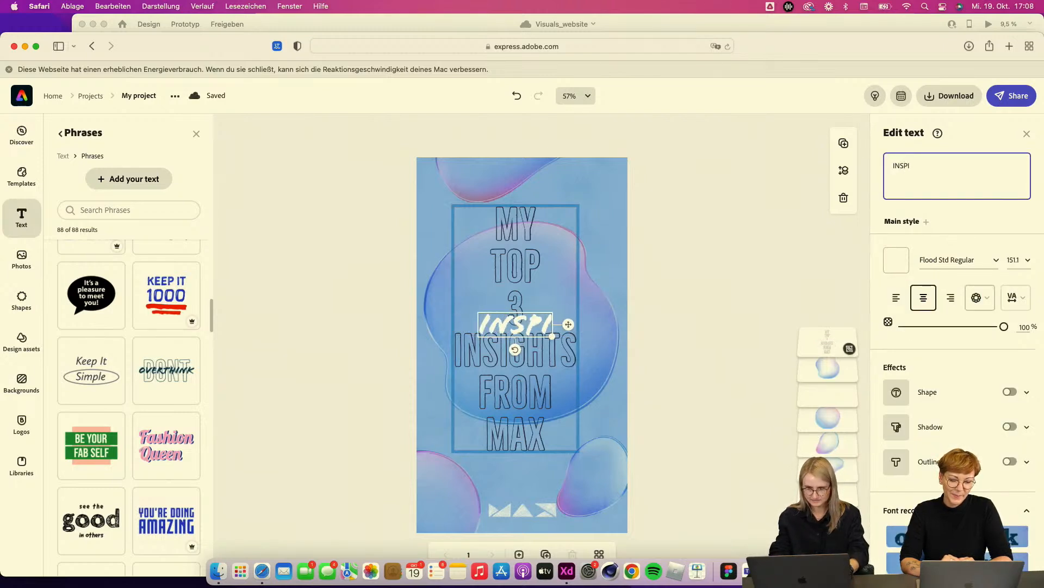
text(RATION)
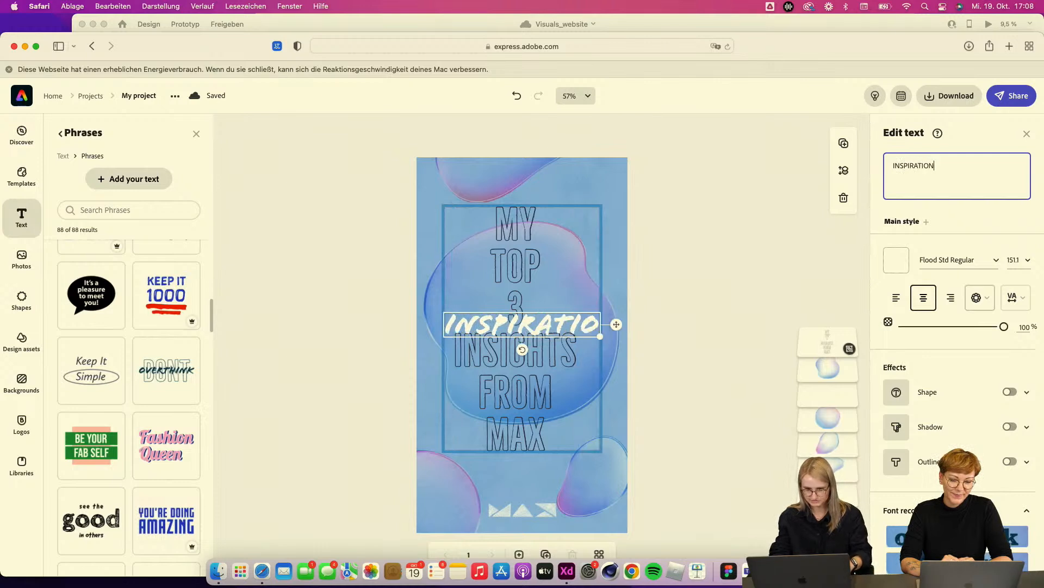
click(609, 211)
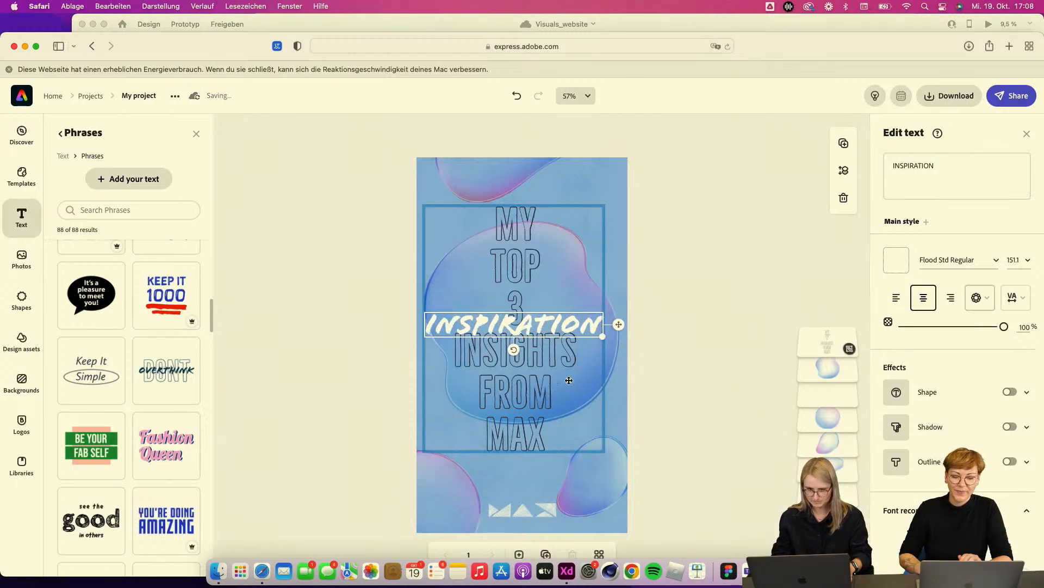
Step: Move the large central bubble image out to the story's right edge
click(614, 348)
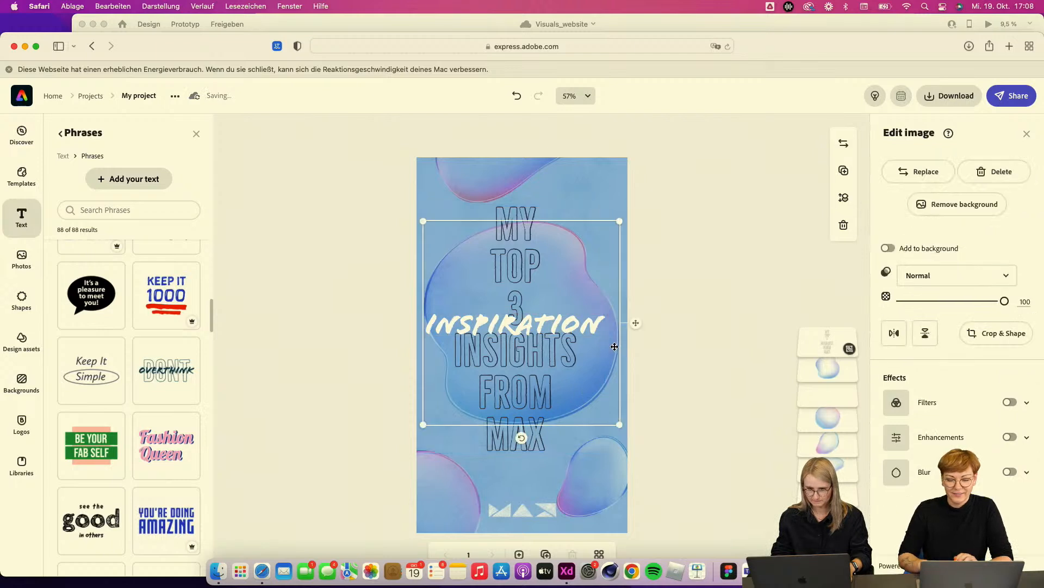
drag(614, 348, 750, 298)
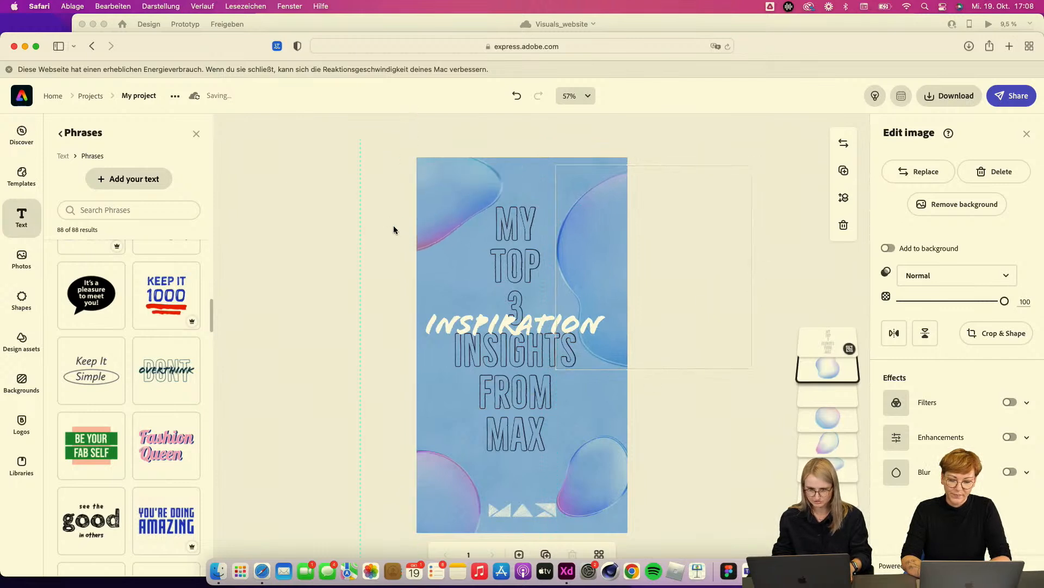
Step: Nudge the two lower bubble images slightly upwards
drag(455, 501, 451, 471)
drag(601, 488, 610, 468)
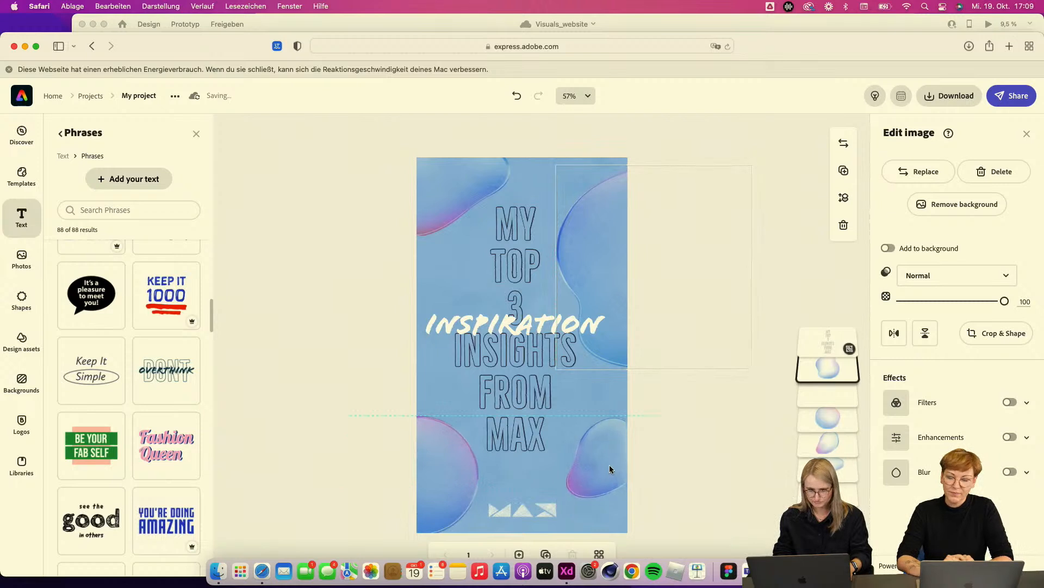
click(674, 490)
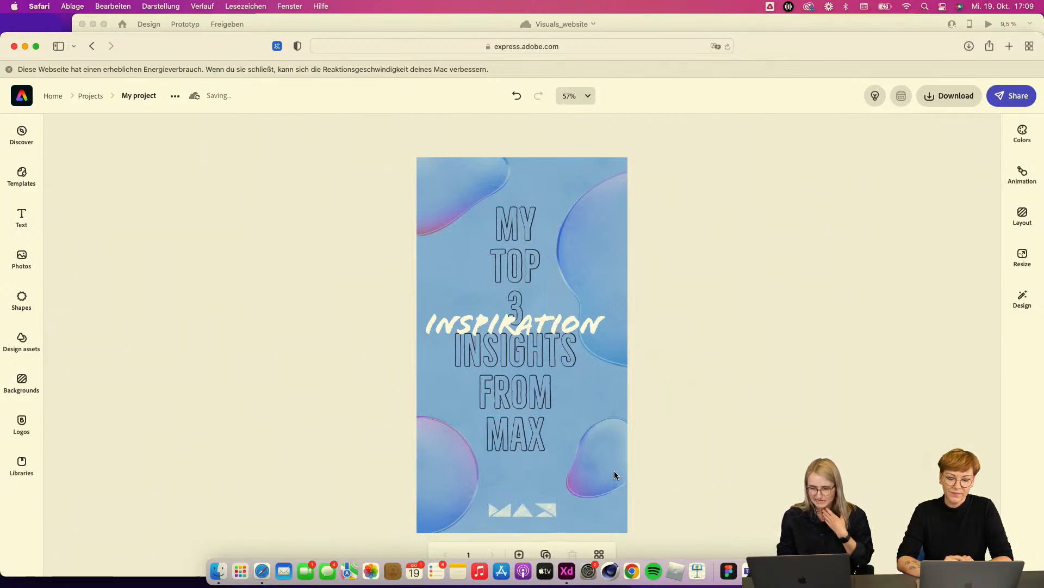
click(615, 474)
click(680, 472)
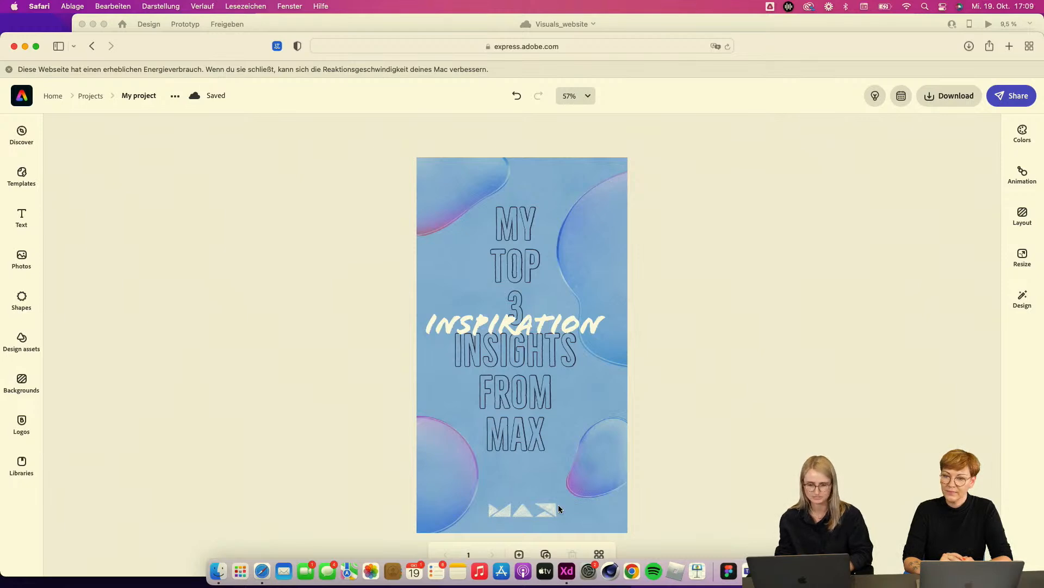
Step: Switch to Adobe XD and browse the artboards on its canvas
click(567, 572)
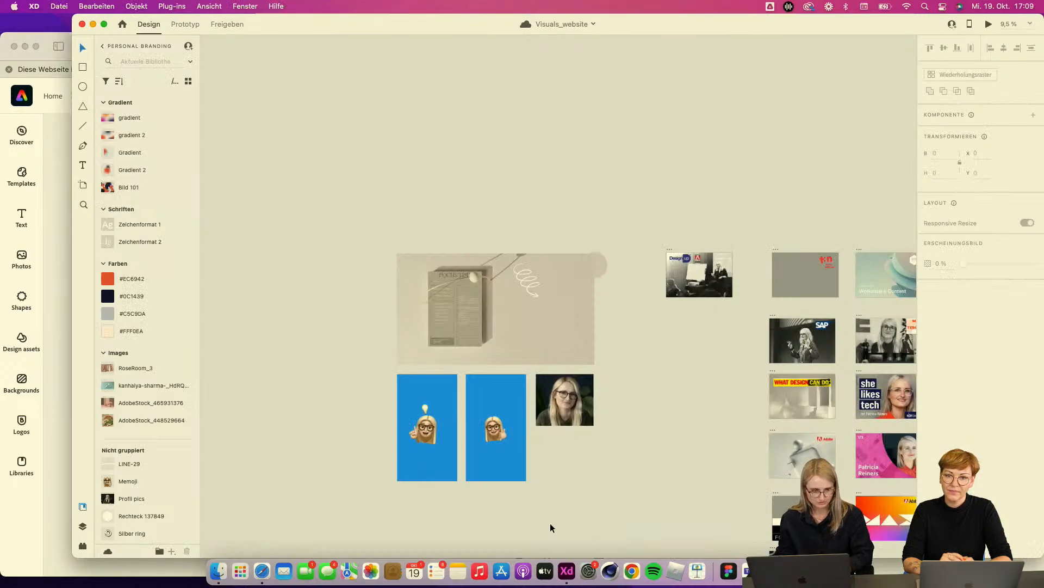
scroll(653, 416, right, 15)
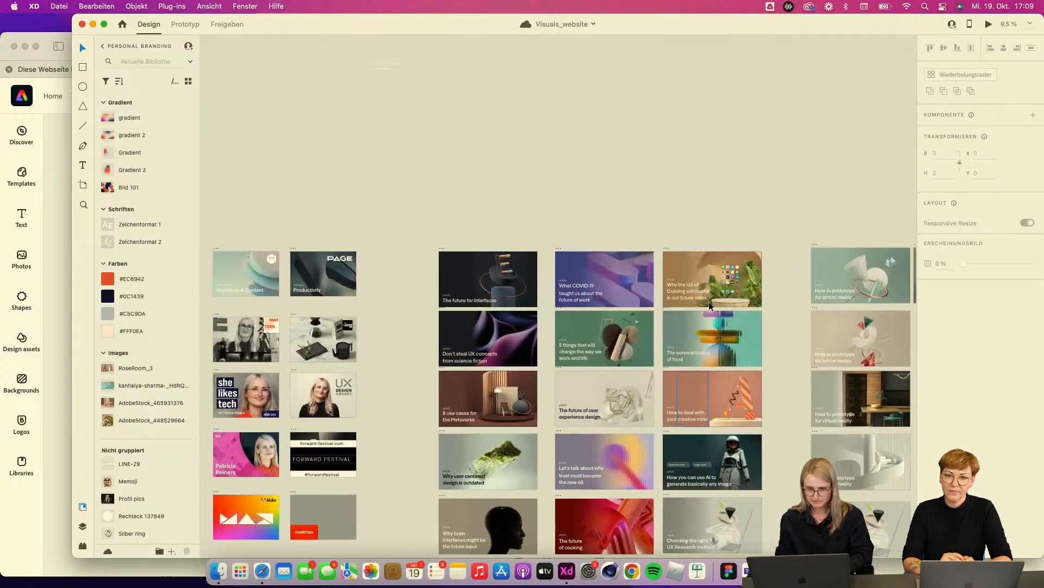
scroll(697, 374, down, 5)
scroll(625, 392, left, 10)
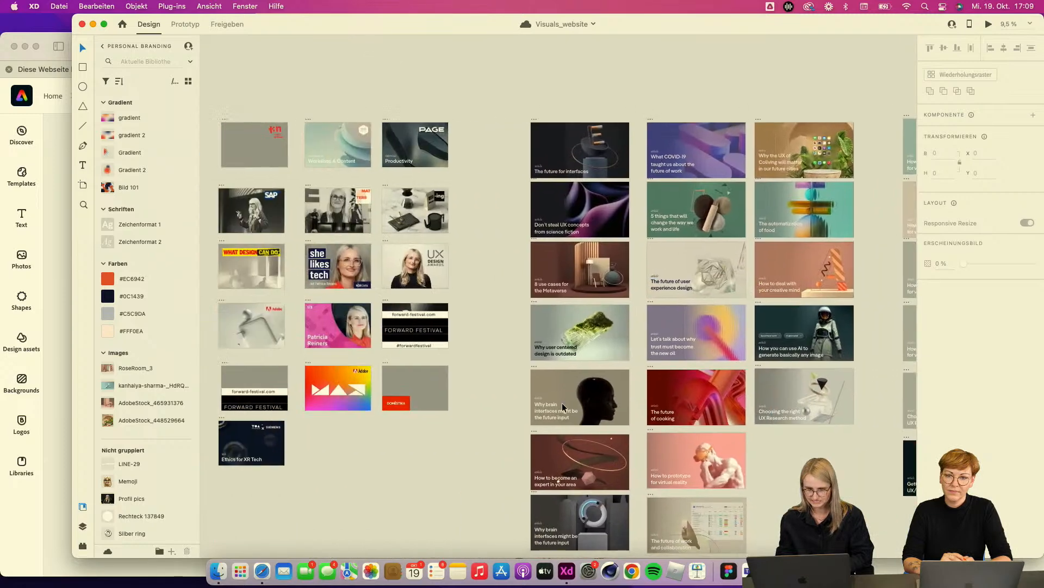
scroll(563, 407, left, 5)
scroll(358, 226, up, 5)
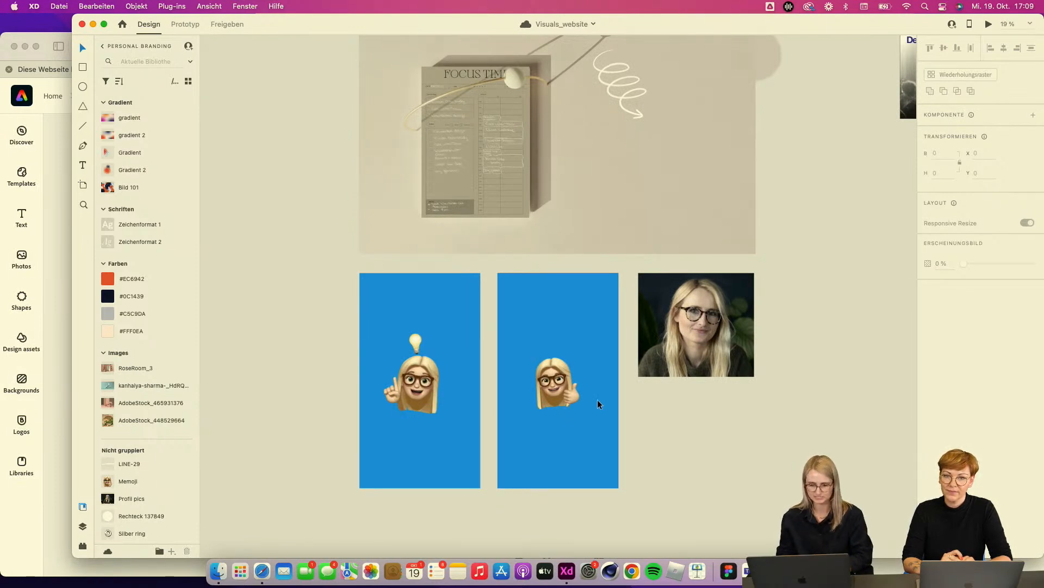
scroll(597, 399, up, 3)
scroll(598, 400, right, 2)
Step: Add the spiral arrow graphic to the XD library as a graphic and name it ARROW
click(574, 154)
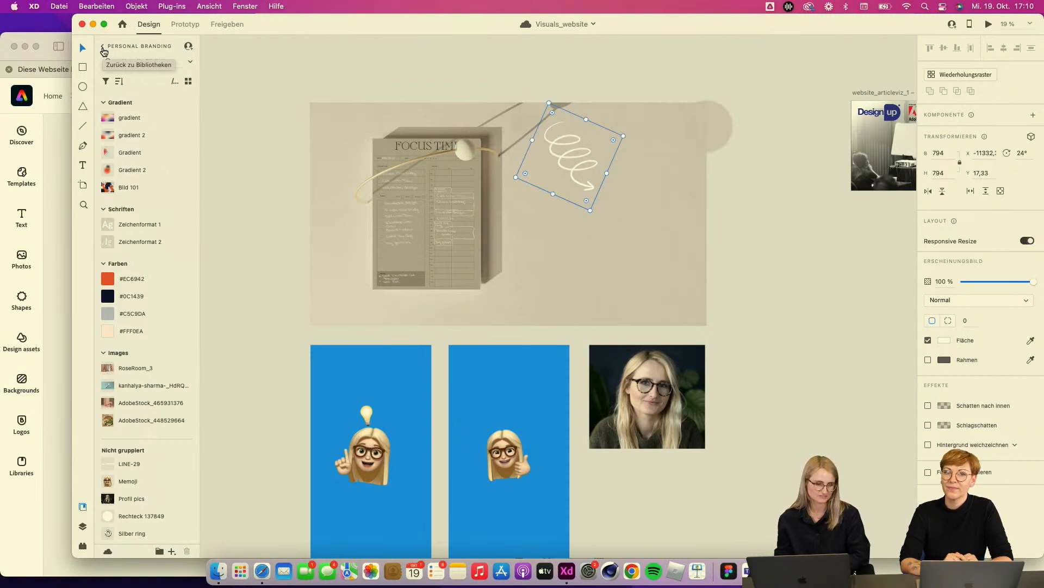
click(172, 552)
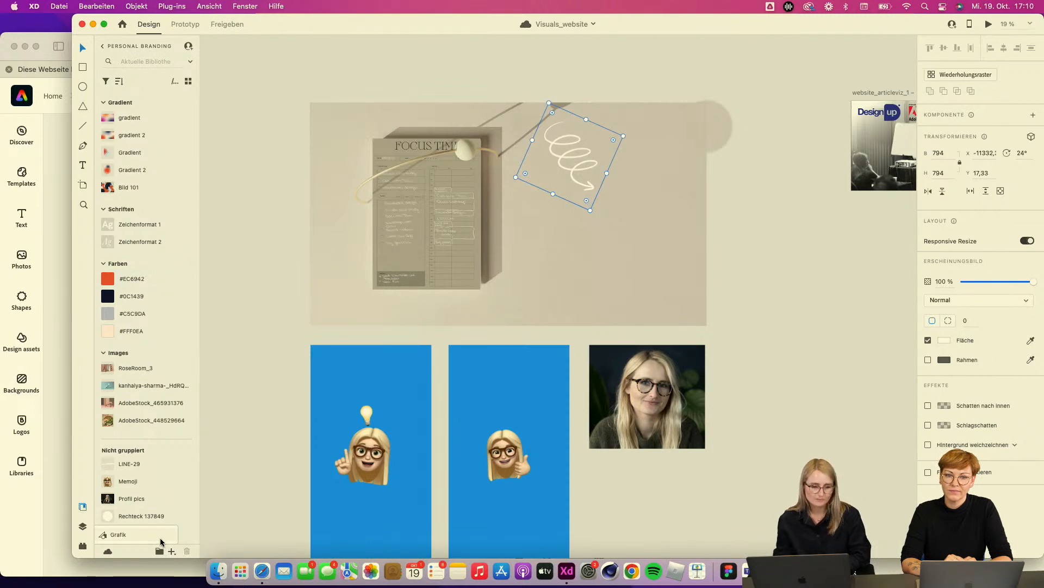
click(161, 540)
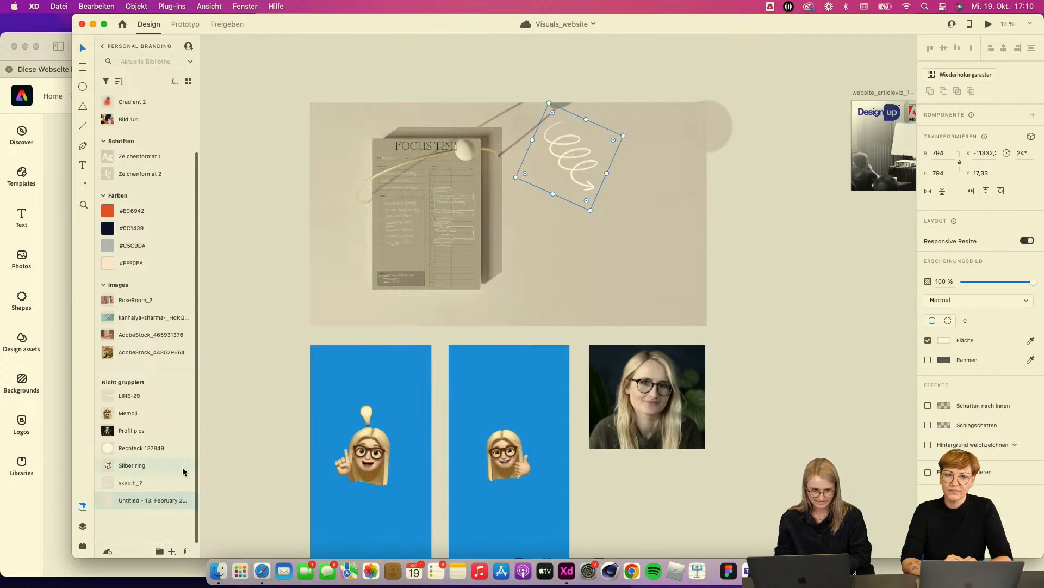
double_click(130, 500)
text(ARROW)
key(Return)
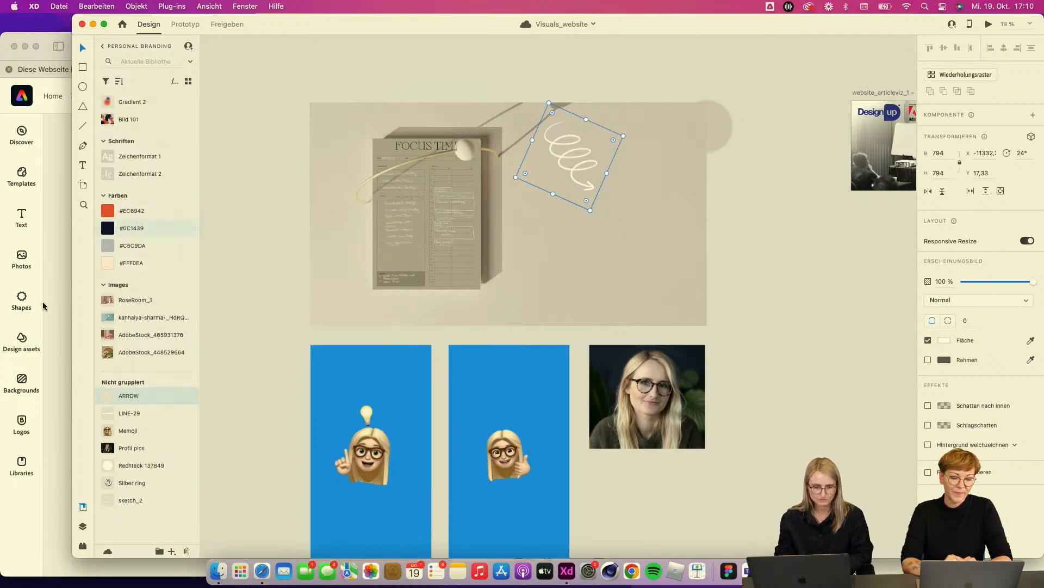
Step: Switch to Adobe Express and open the Libraries panel to look for the XD library assets
click(60, 371)
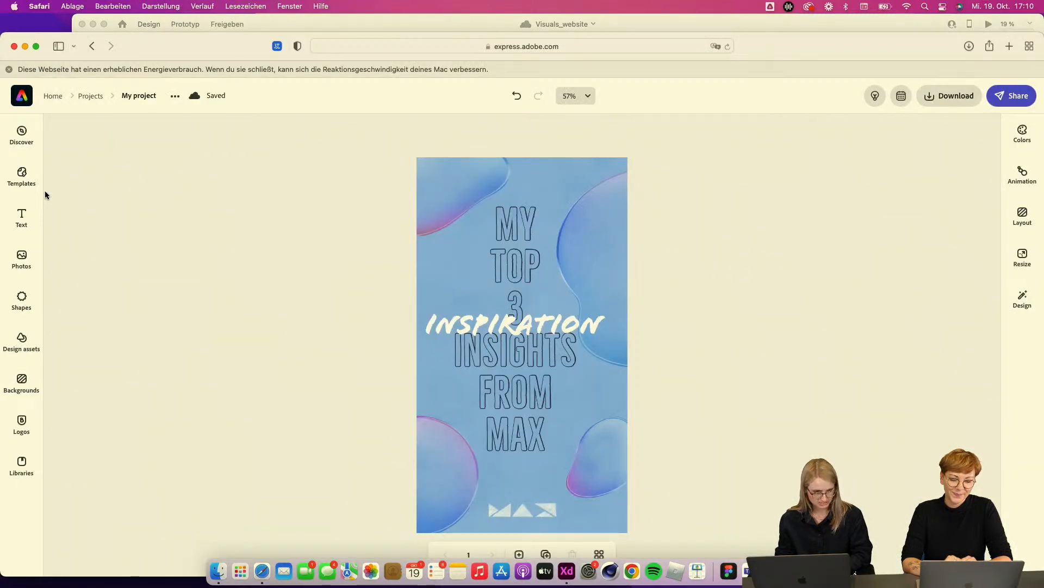
click(26, 470)
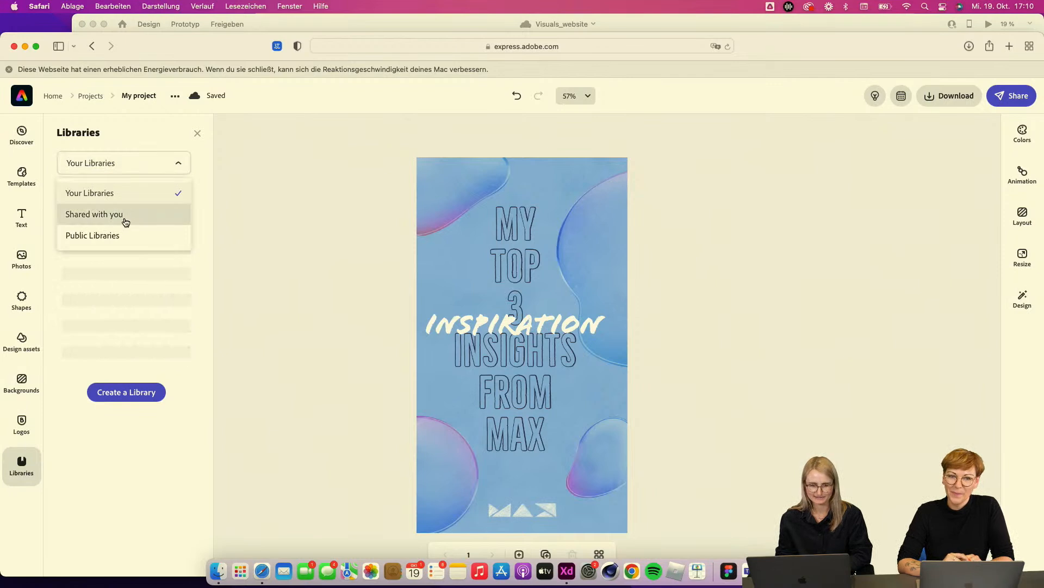
click(133, 196)
click(216, 194)
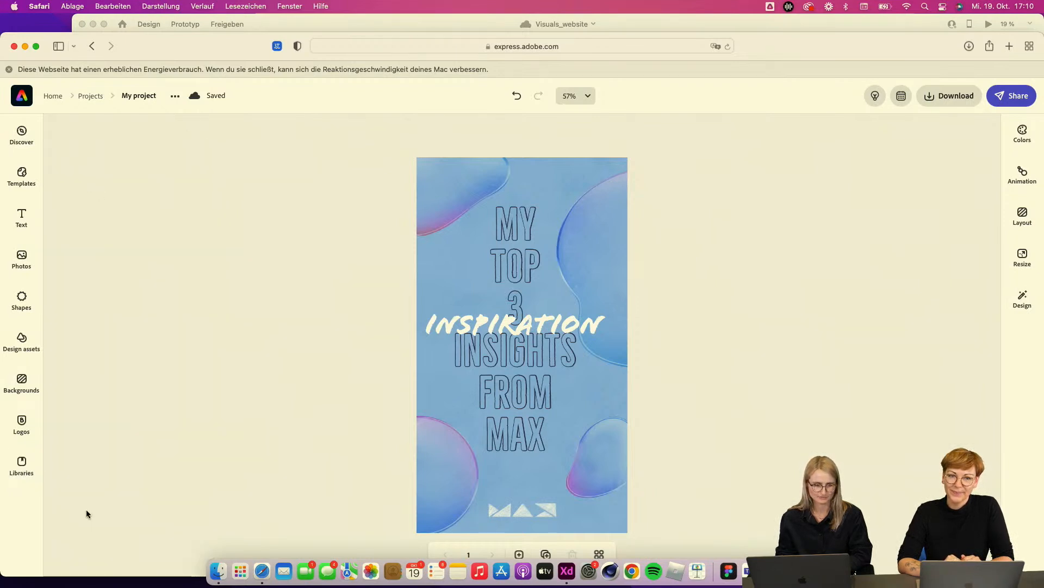
click(22, 466)
click(295, 427)
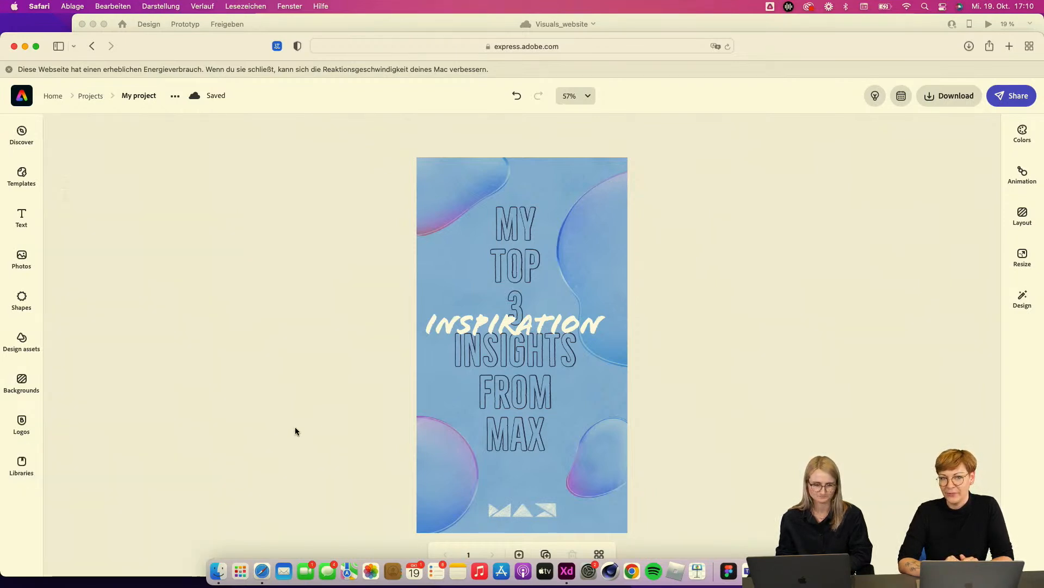
click(23, 471)
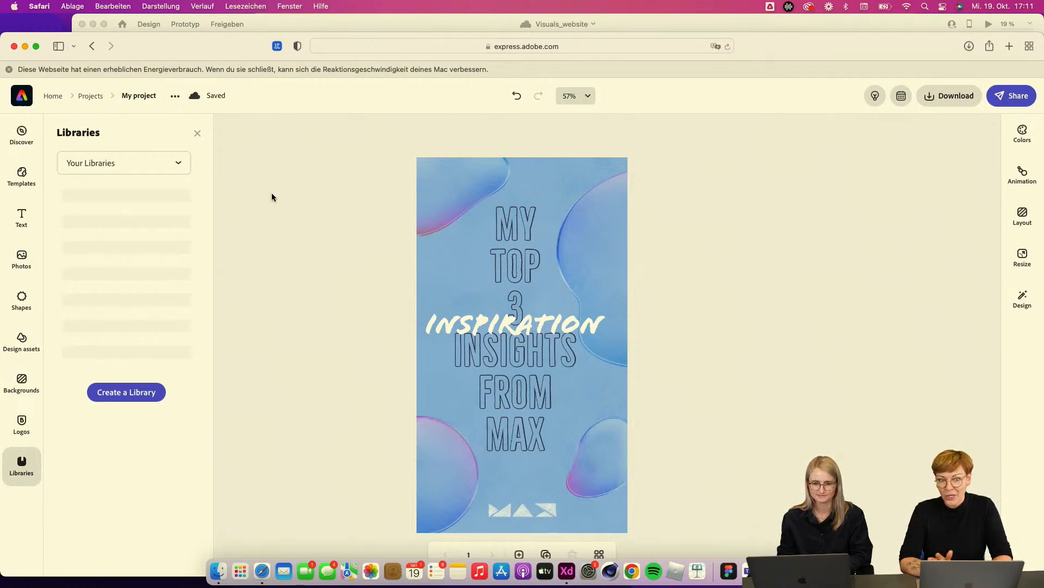
click(301, 321)
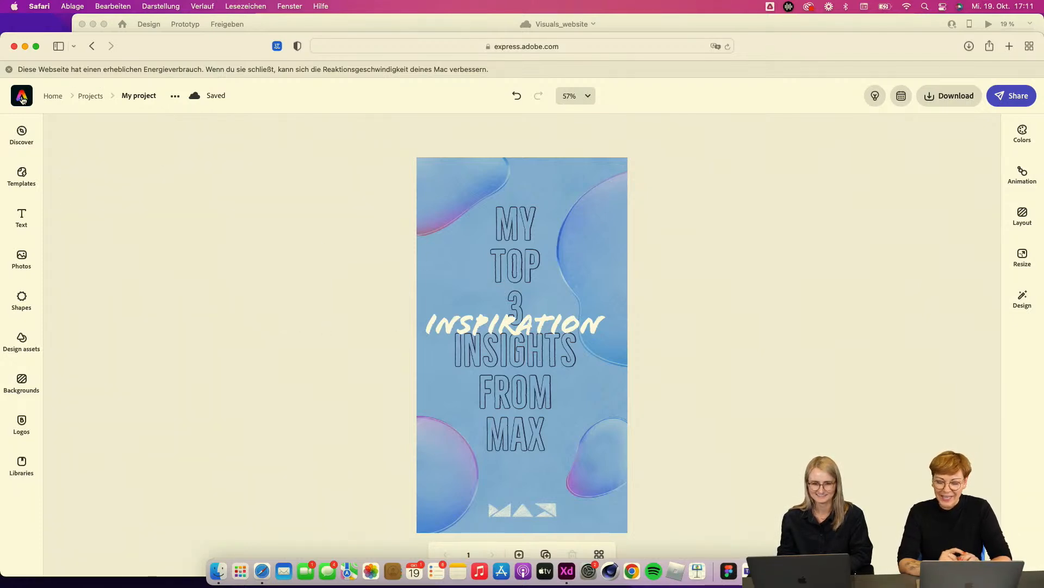
Step: Try to change the headline text's font to Pangea Bold
click(8, 69)
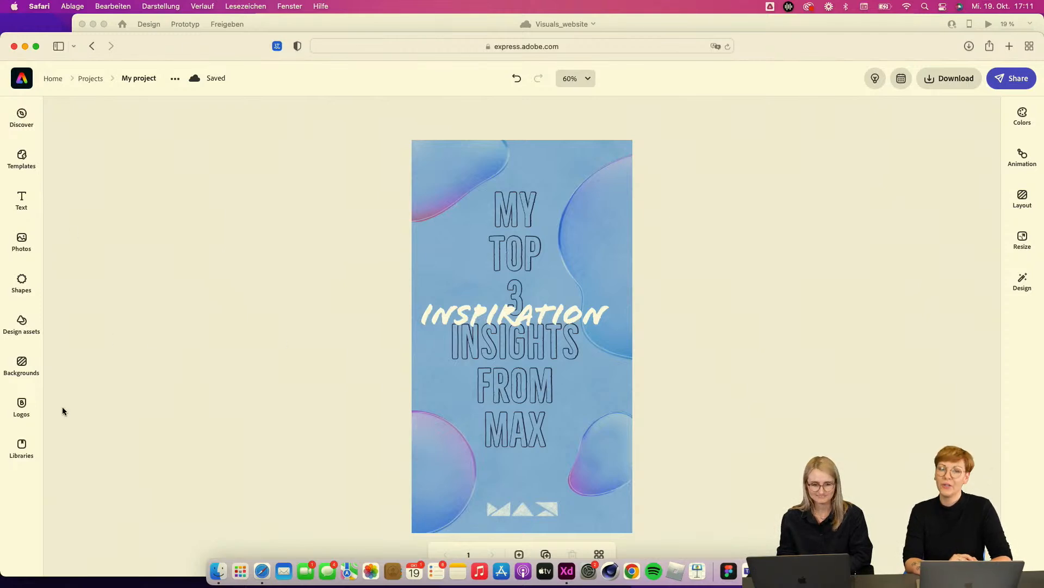
click(545, 346)
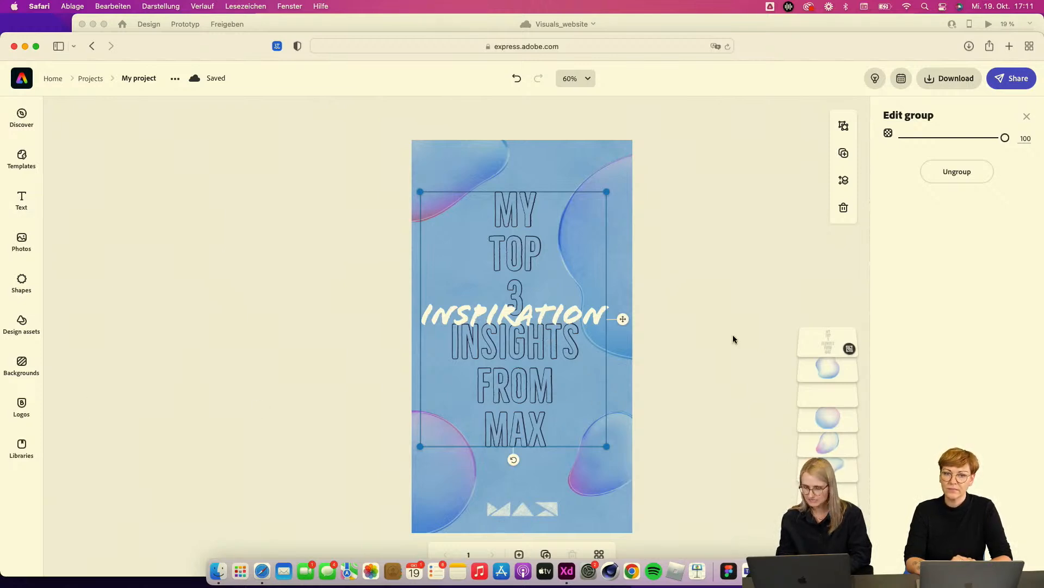
click(529, 281)
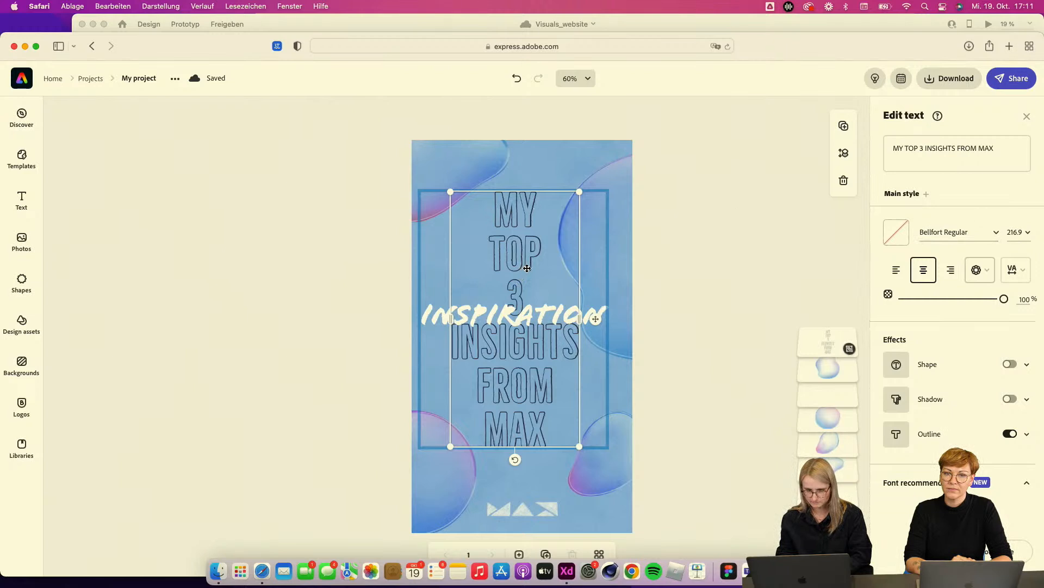
click(997, 233)
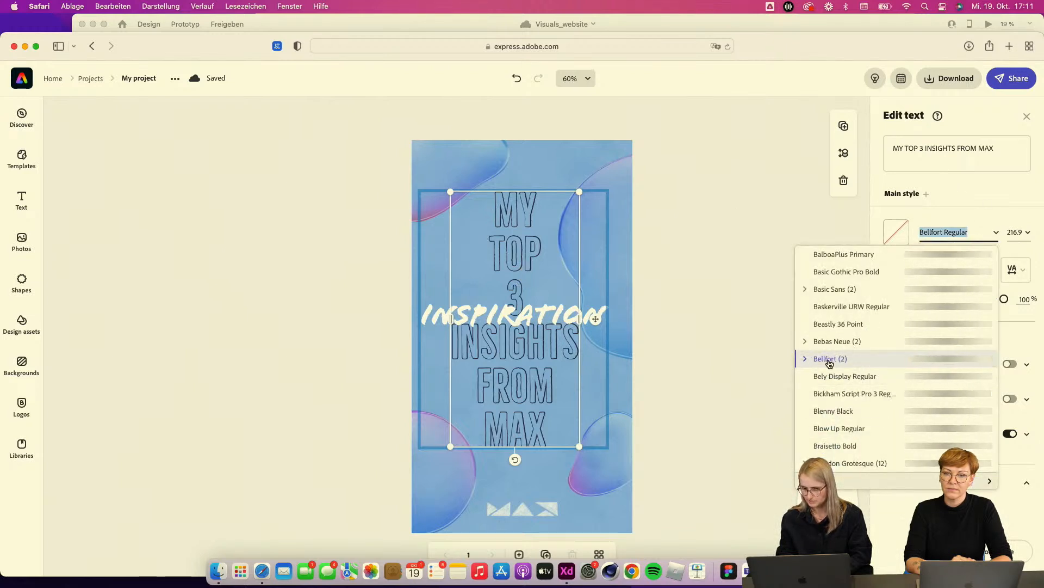
scroll(870, 348, up, 10)
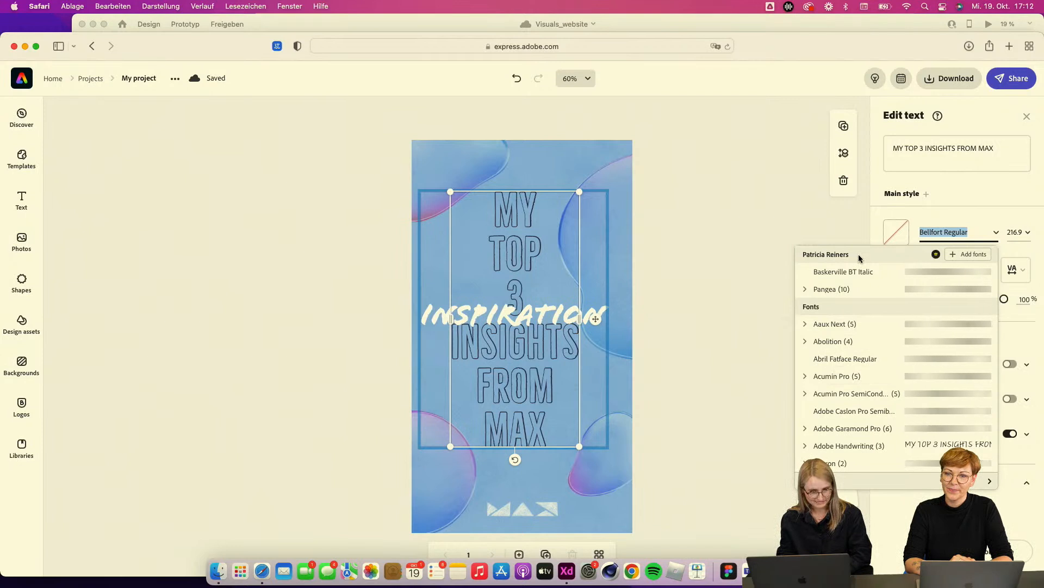
click(806, 292)
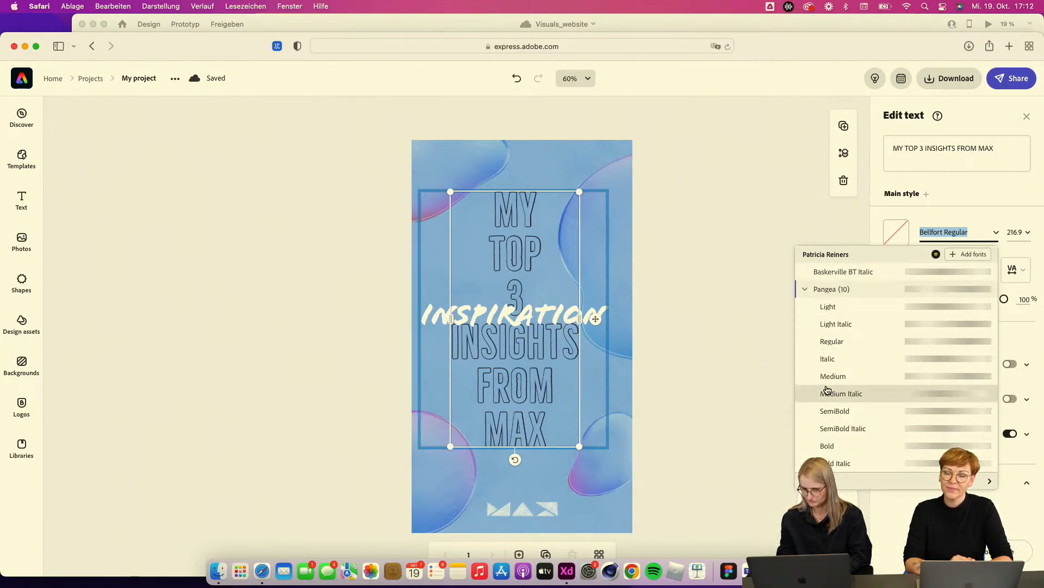
scroll(828, 392, down, 1)
click(828, 411)
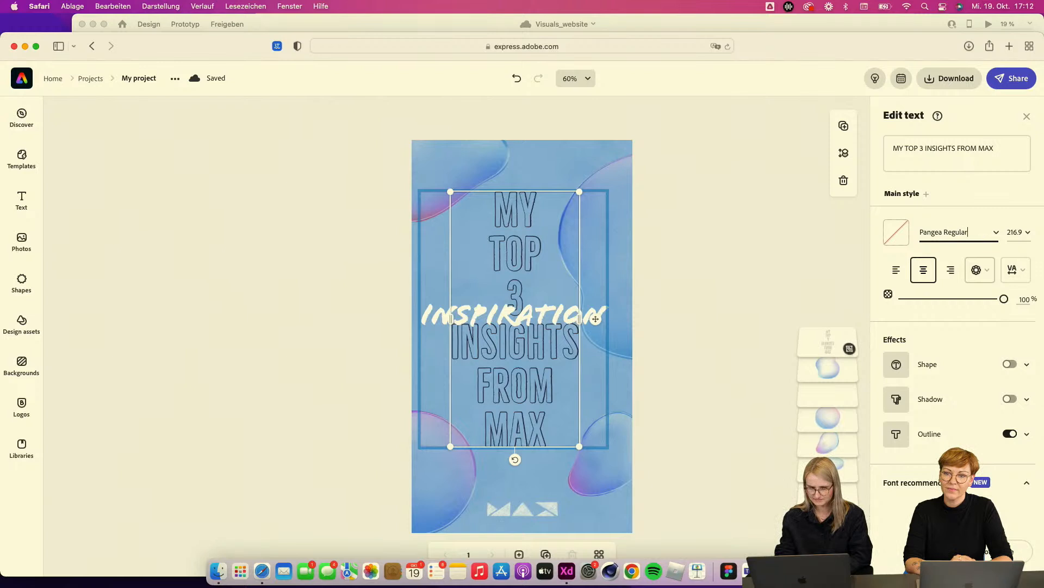
click(997, 235)
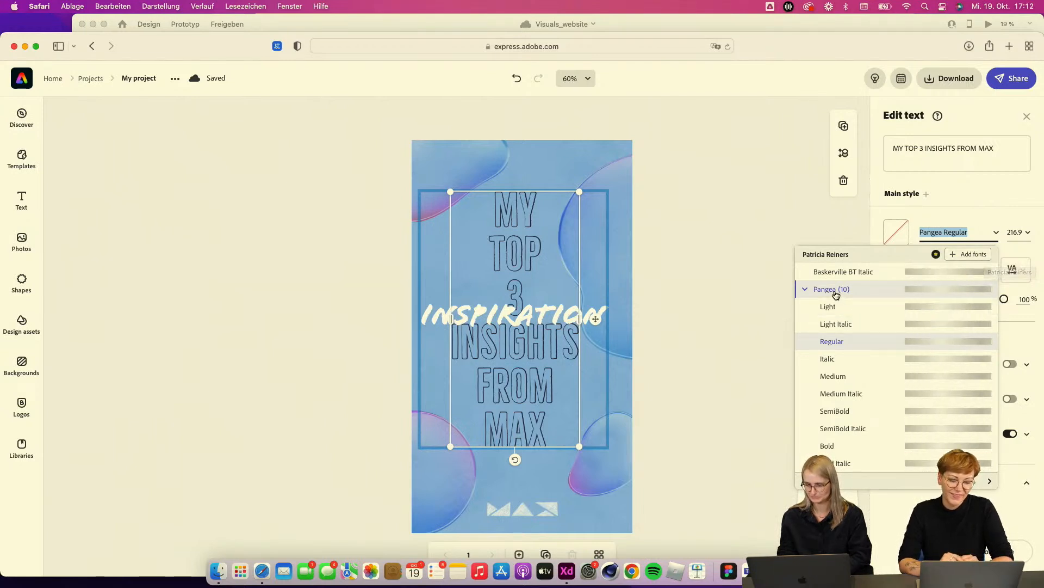
click(827, 446)
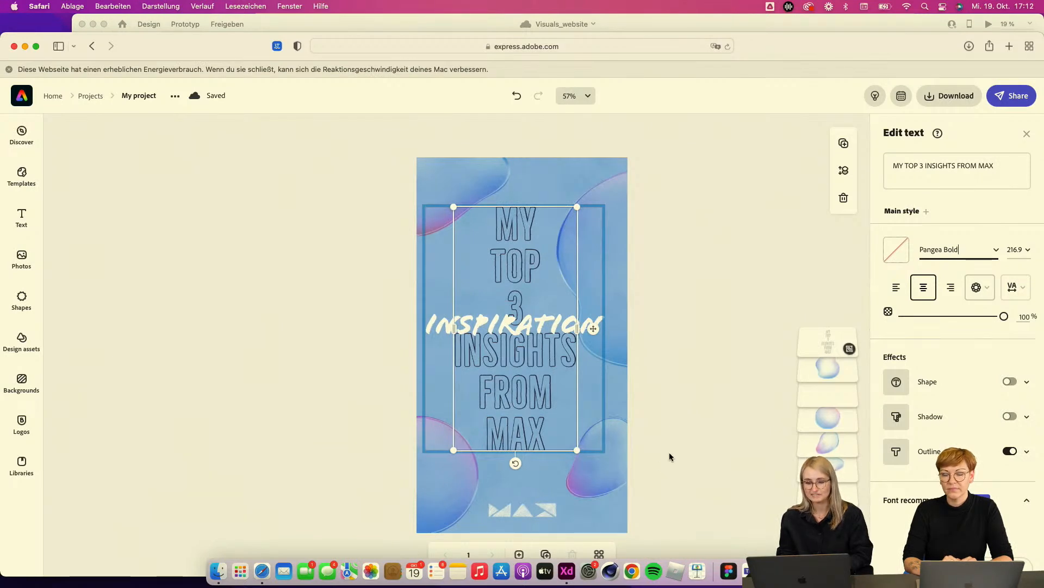
Step: Try applying Pangea Bold to the headline again from the font list
click(964, 247)
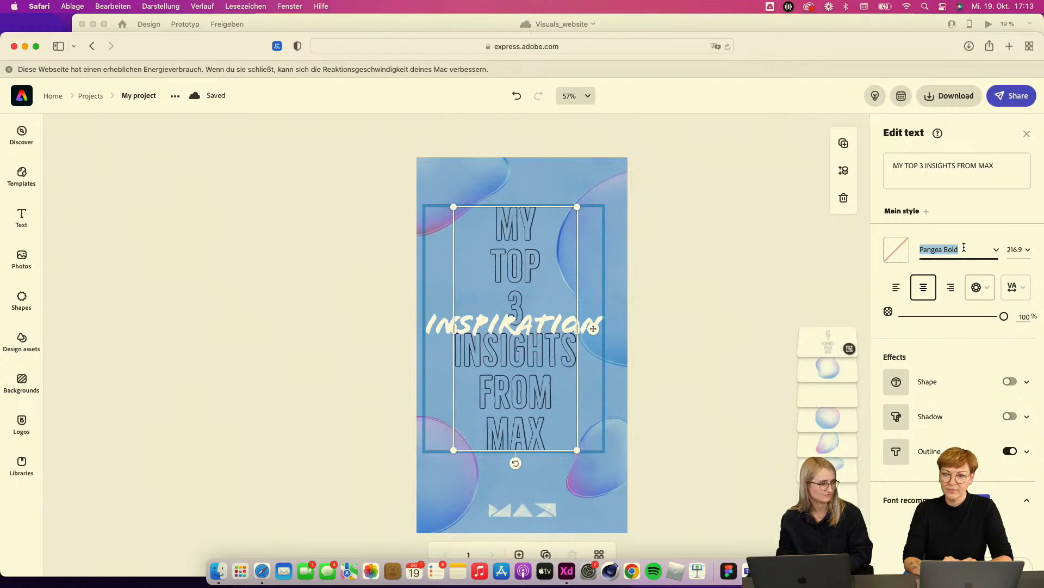
key(Return)
click(995, 251)
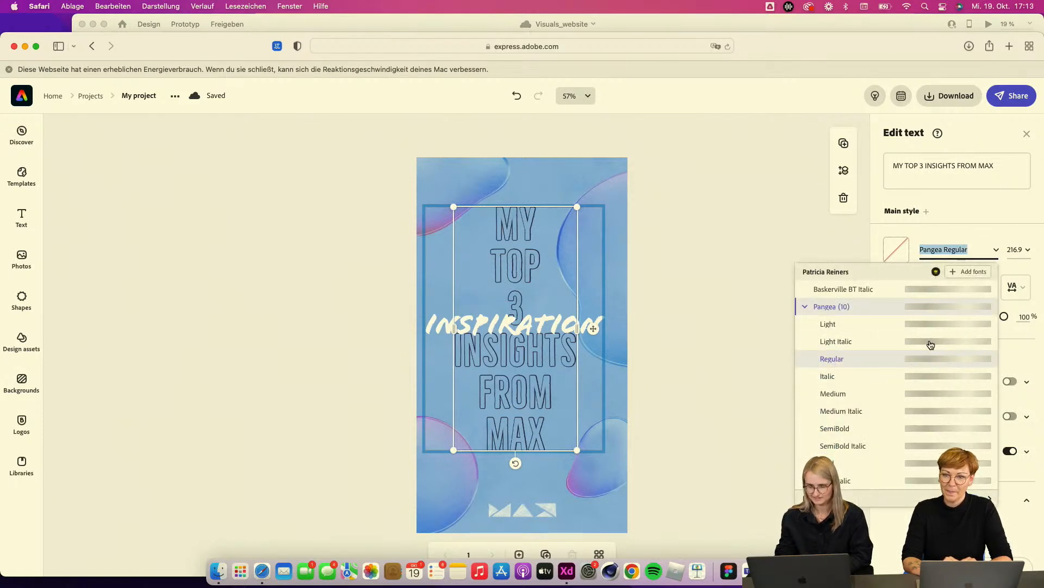
scroll(838, 366, down, 1)
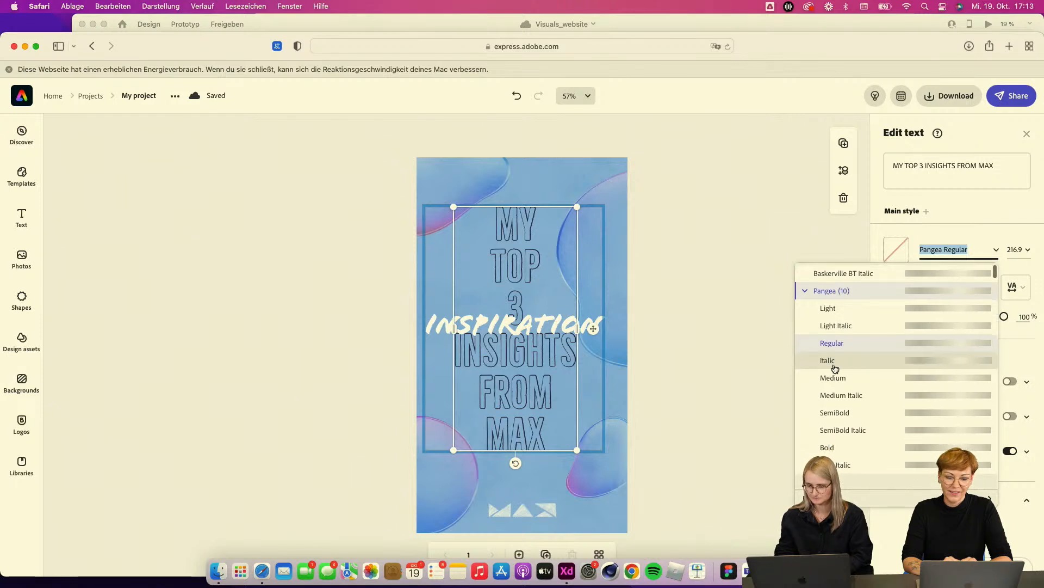
click(827, 449)
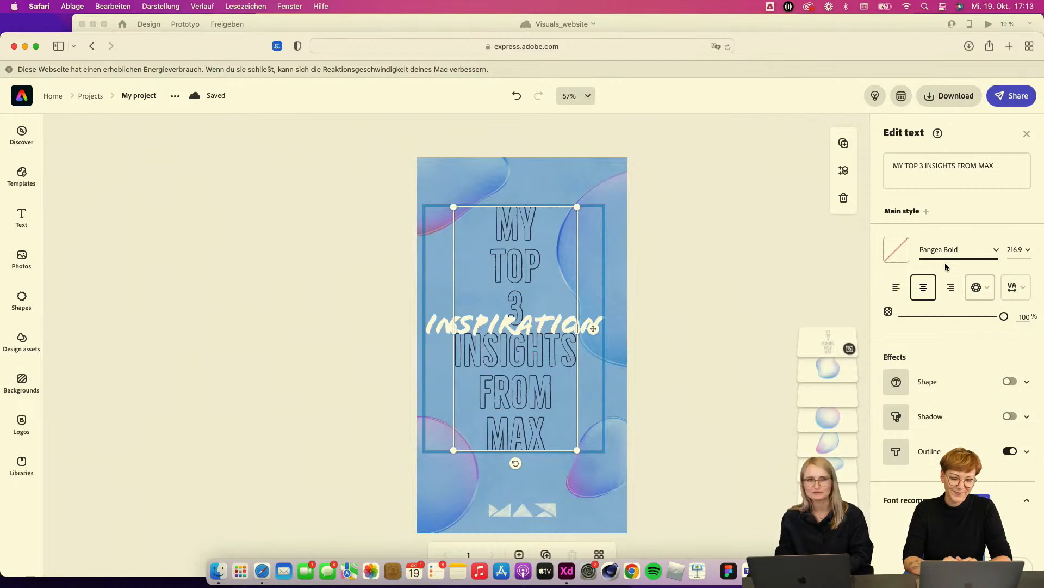
click(660, 302)
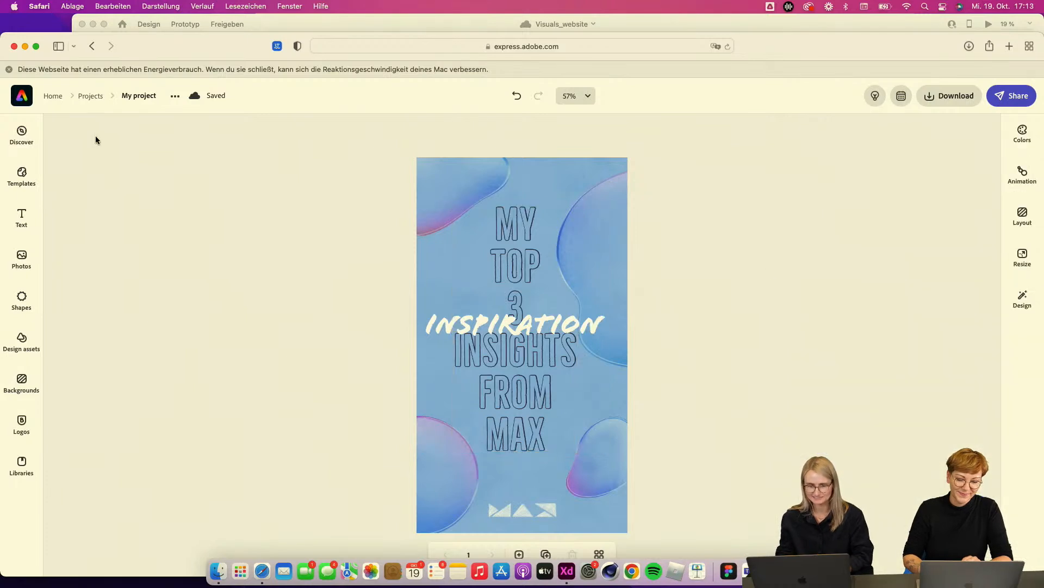
Step: Reload Adobe Express and reopen the story project from the recent files
click(9, 69)
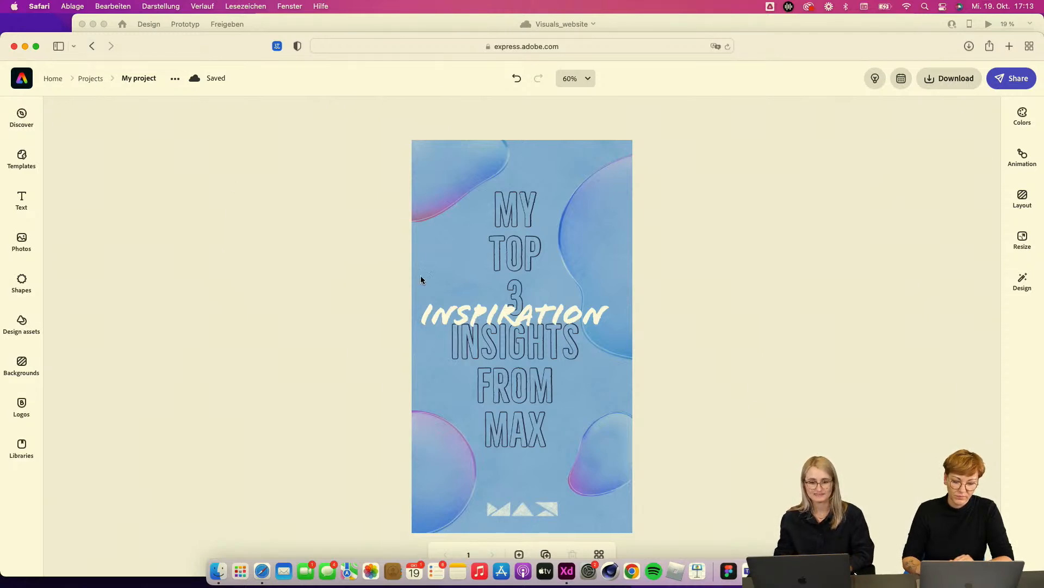
click(445, 51)
key(Return)
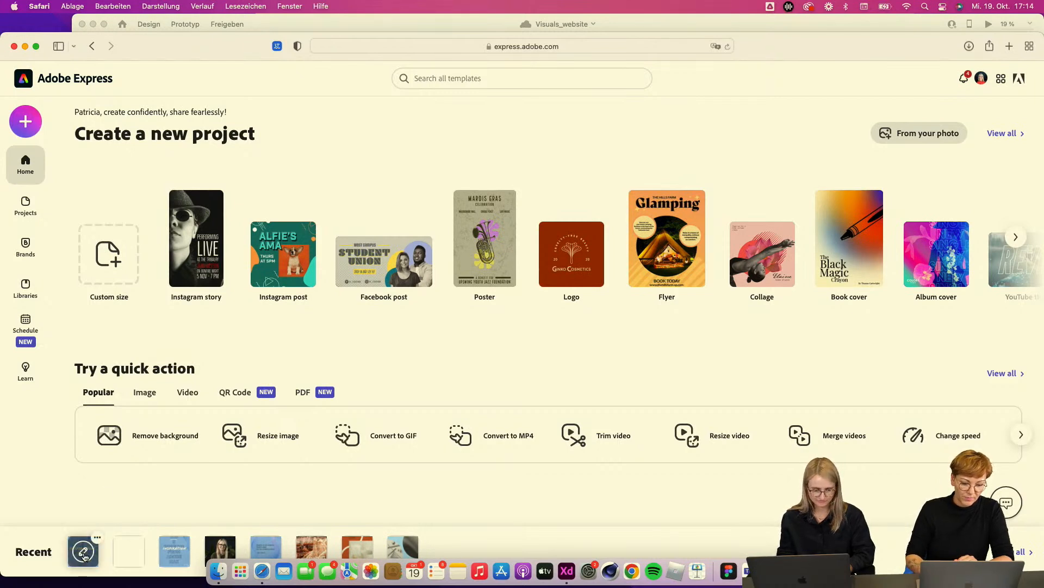
click(84, 553)
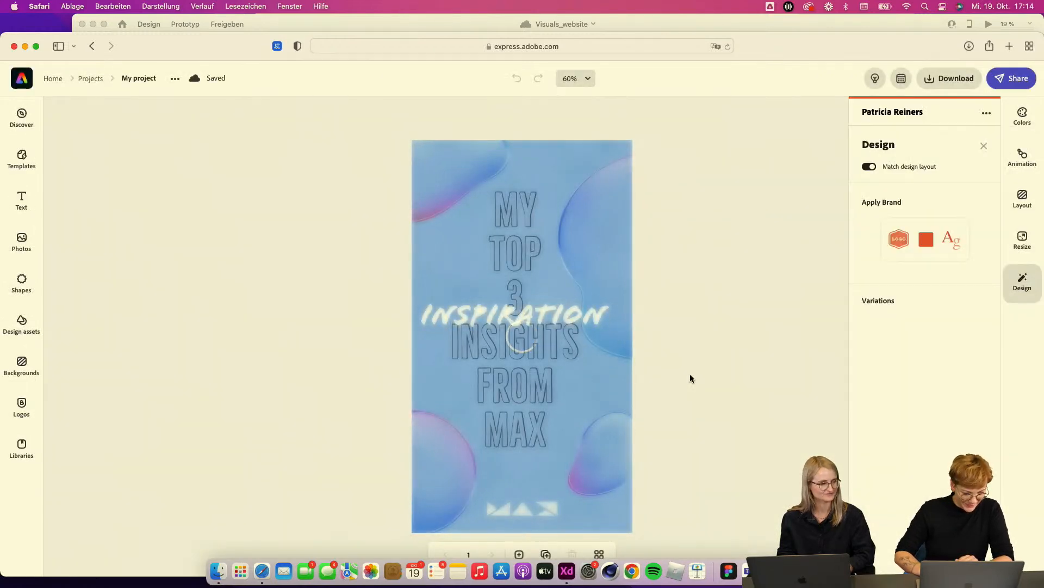
click(690, 374)
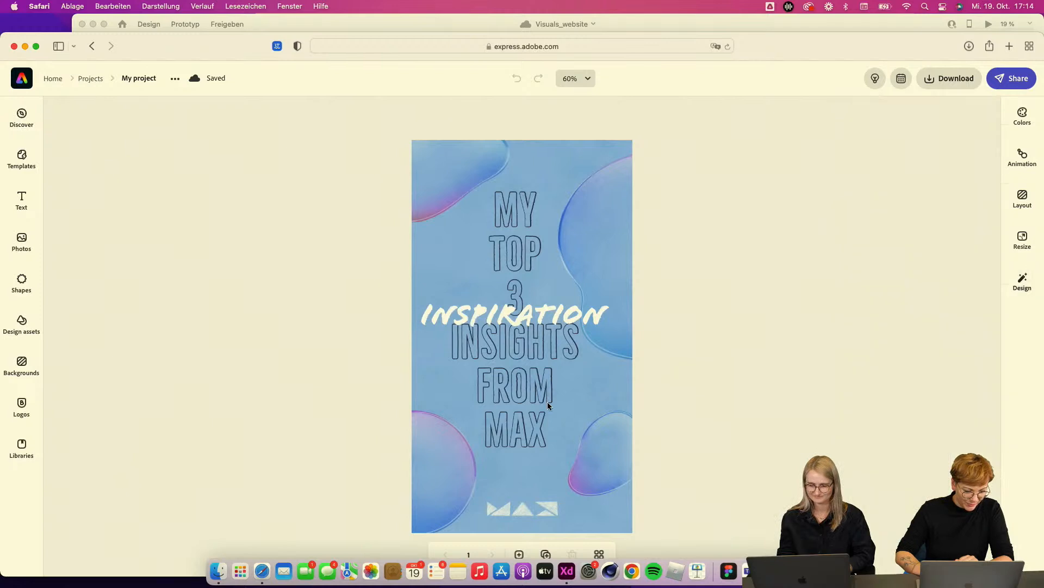
Step: Change the headline text's font to Pangea Bold
click(546, 403)
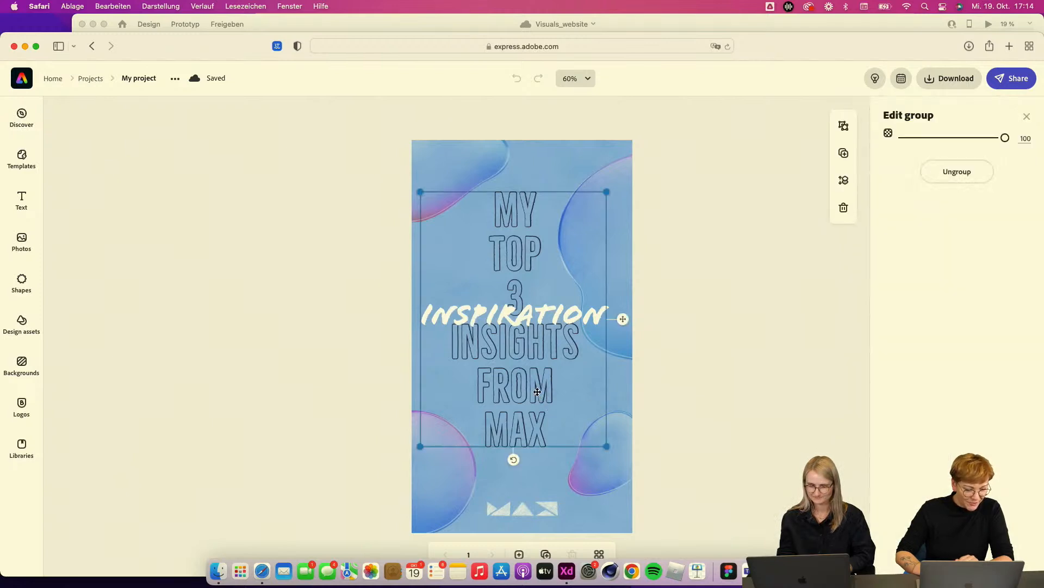
double_click(537, 392)
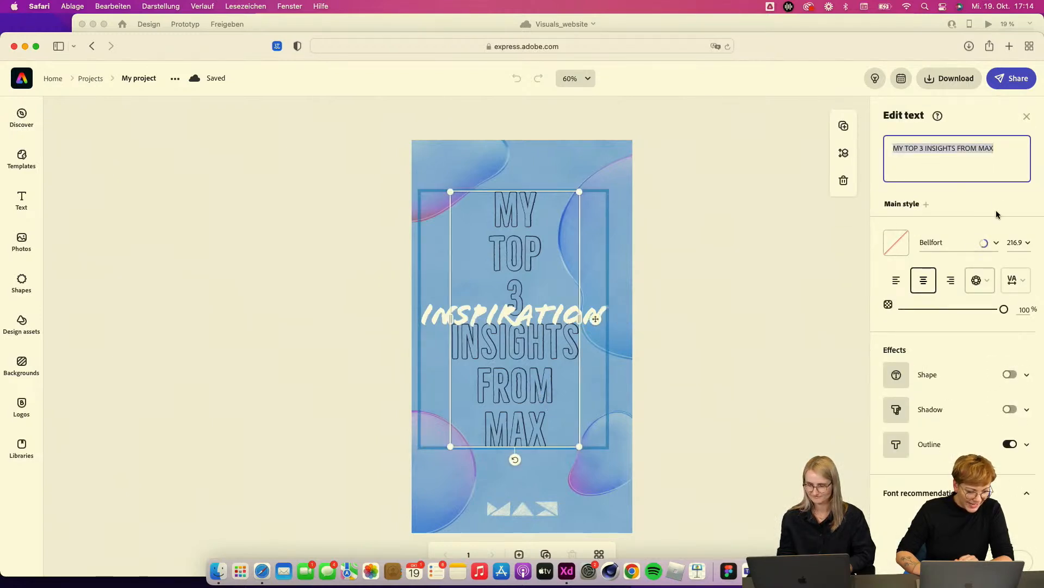
click(998, 246)
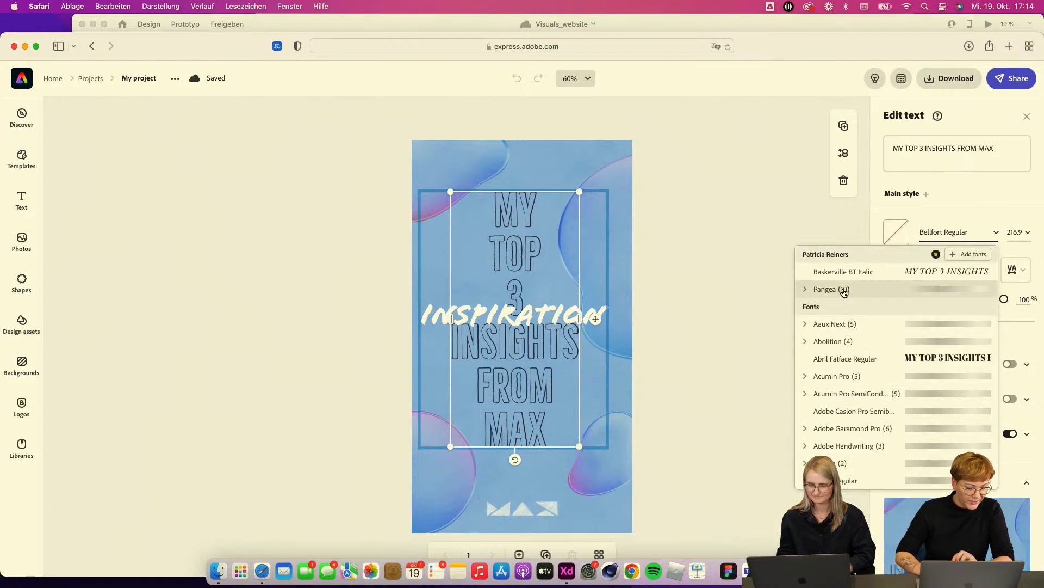
click(816, 290)
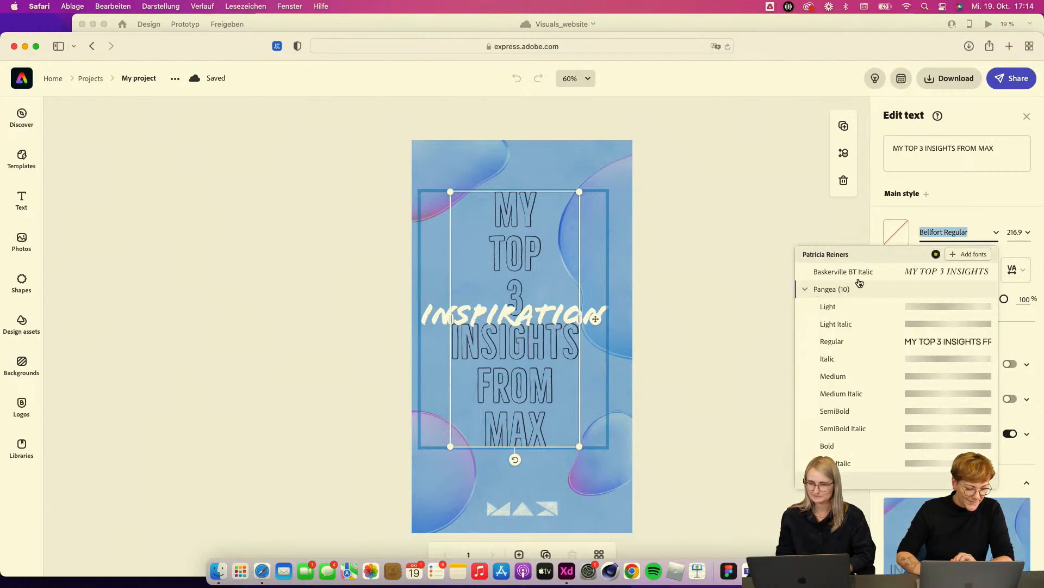
click(827, 446)
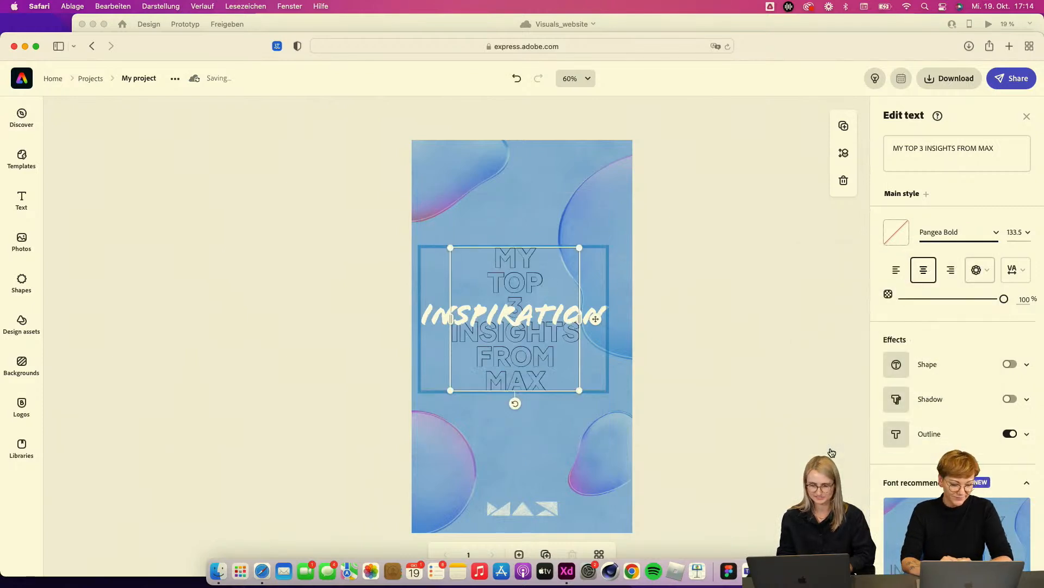
Step: Enlarge the headline text to about size 184 and reposition it centrally in the story
drag(579, 388, 616, 460)
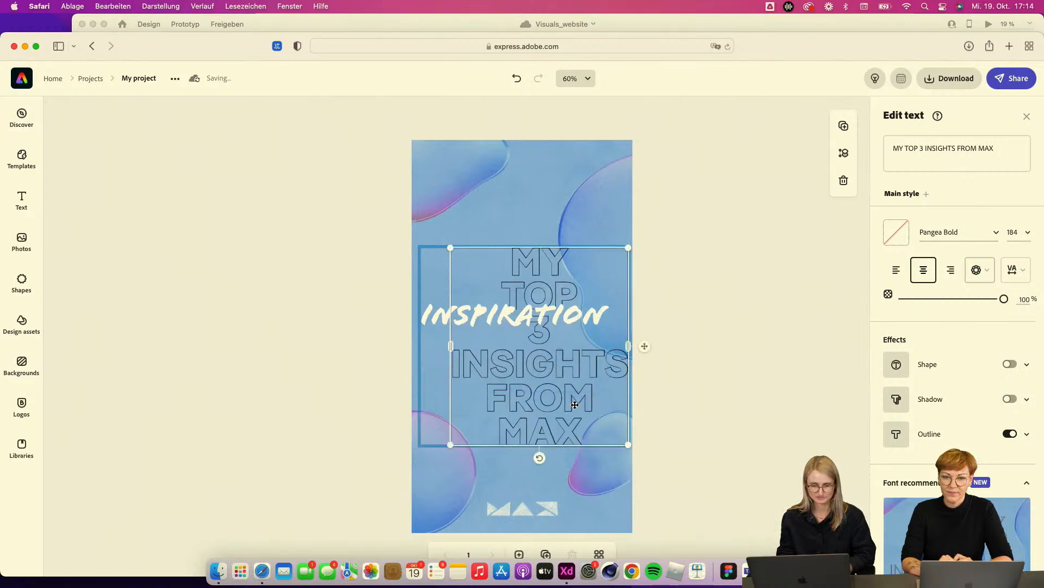
drag(564, 396, 556, 387)
mouse_move(568, 319)
mouse_down()
mouse_move(567, 308)
mouse_move(581, 313)
mouse_up()
click(635, 320)
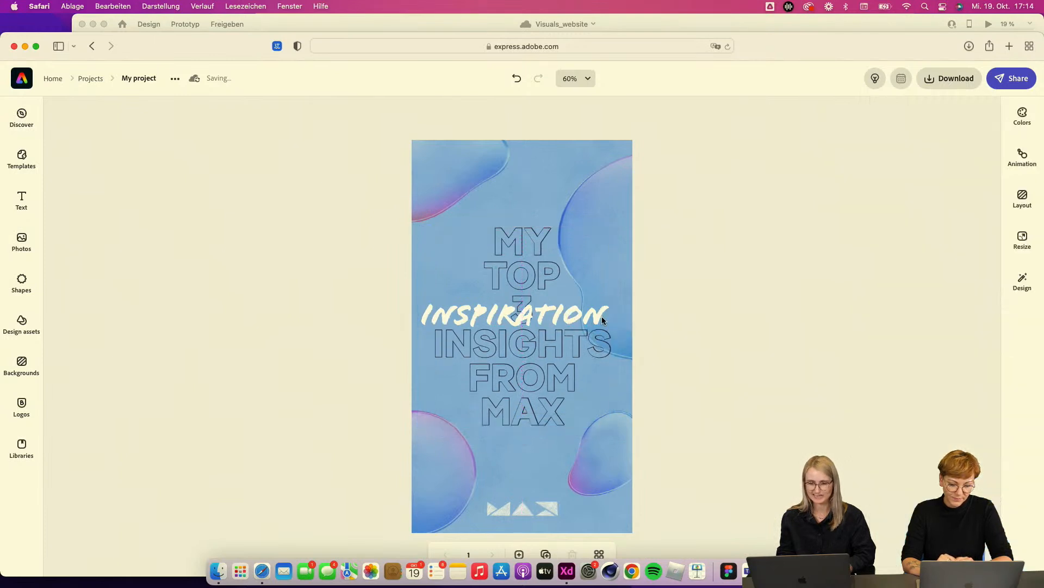
Step: Move the 'INSPIRATION' script text down so it overlaps the 'INSIGHTS' line of the headline
click(572, 317)
click(564, 314)
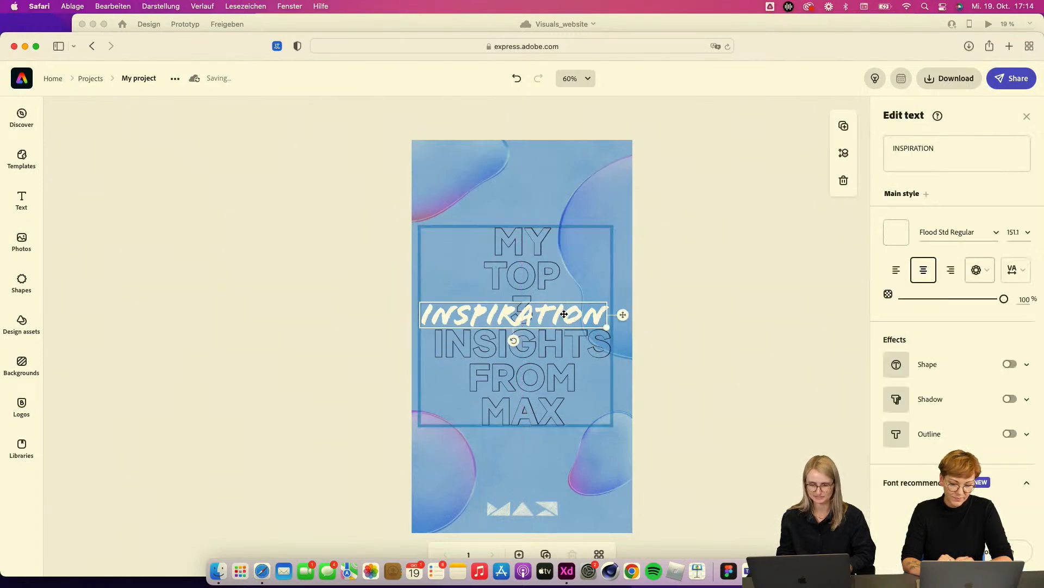
drag(567, 323, 566, 352)
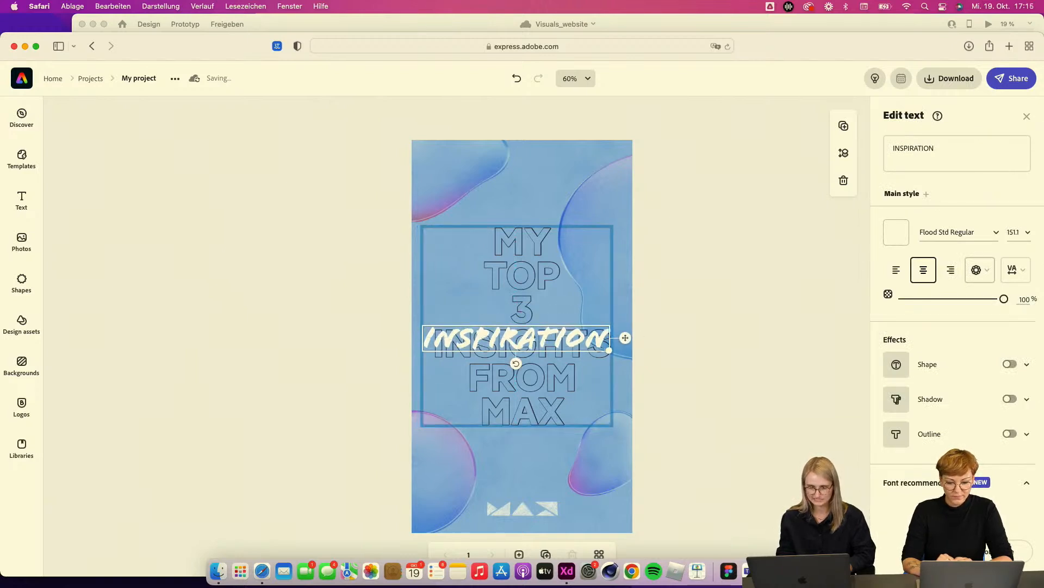
key(Up)
key(Up)
key(Up)
key(Up)
key(Up)
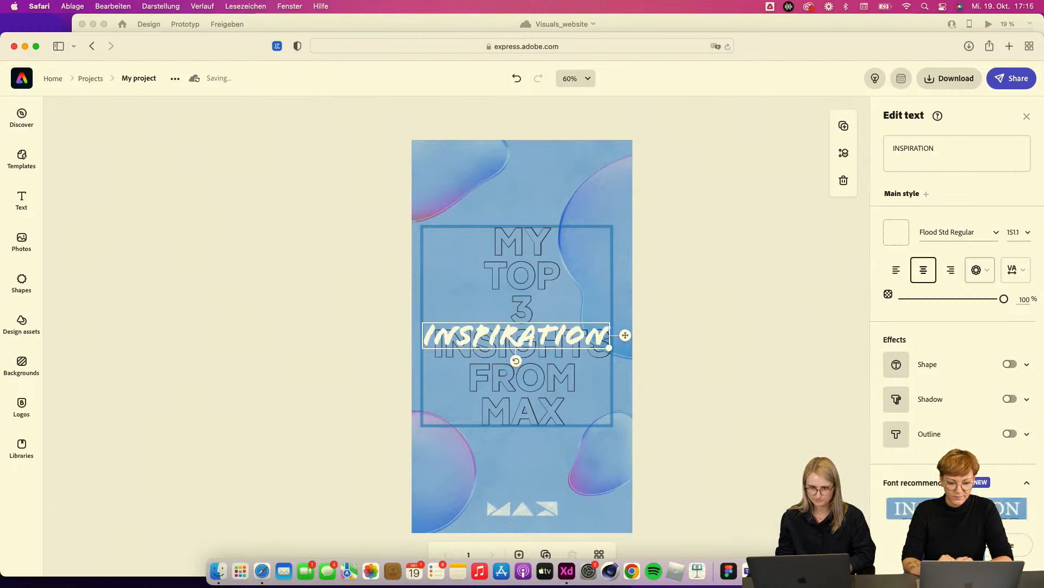
key(Up)
key(Up)
key(Up)
key(Up)
key(Up)
key(Up)
key(Up)
key(Up)
key(Up)
click(725, 381)
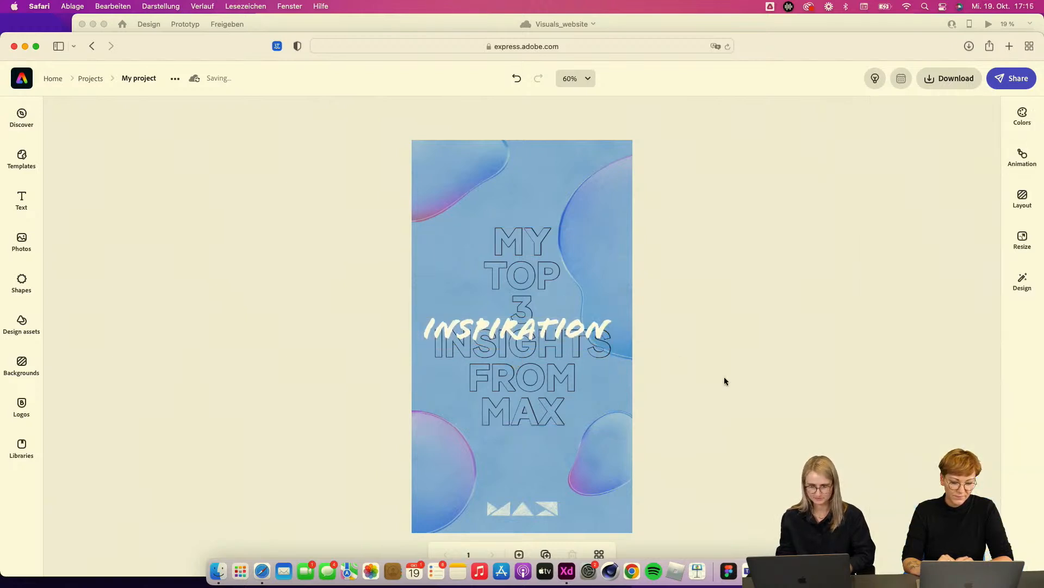
Step: Add the swirly arrow graphic from the Personal Branding library and place it in the story's upper-left corner
click(21, 449)
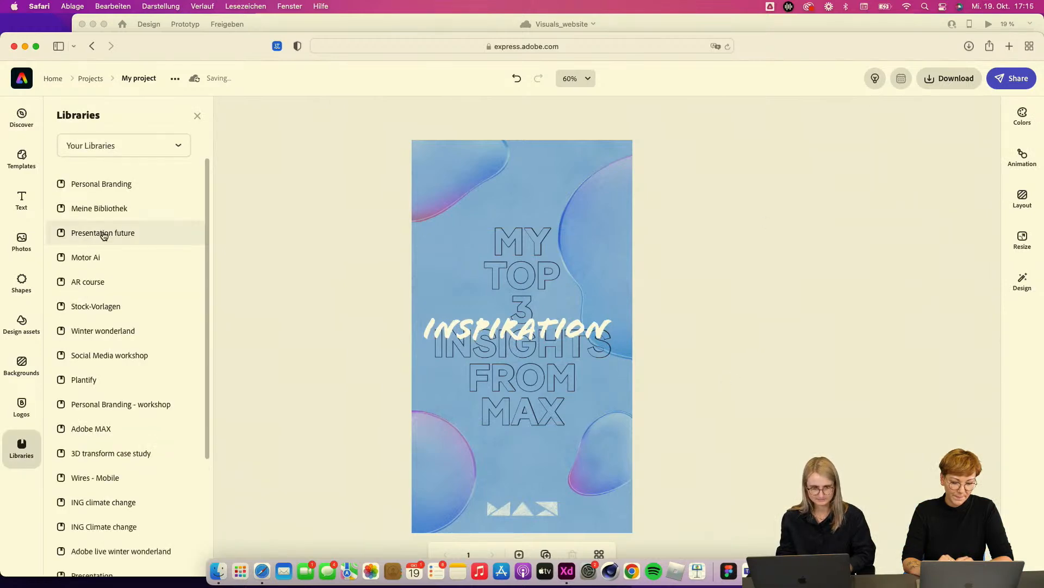
click(103, 183)
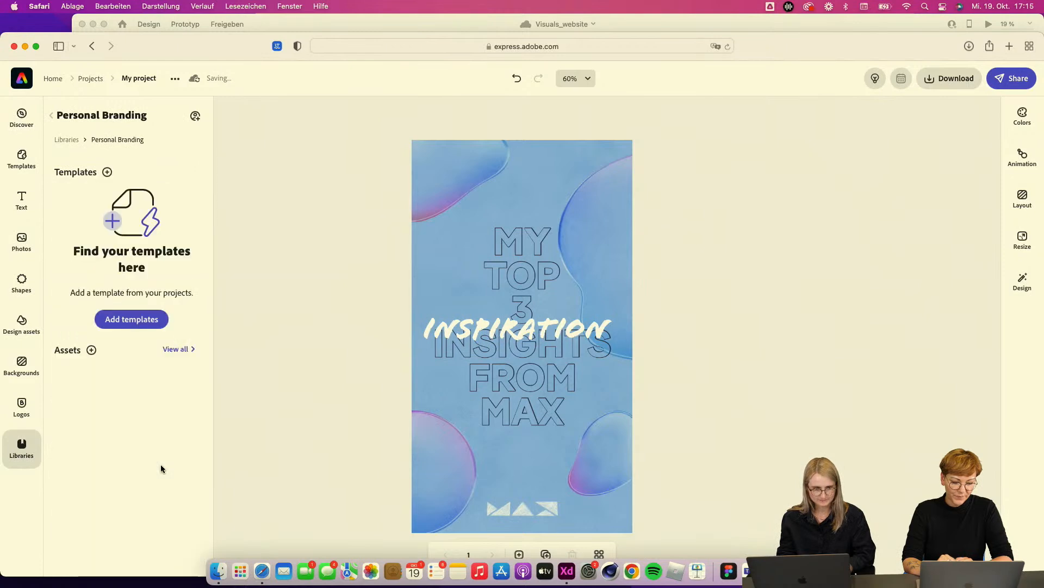
scroll(97, 381, down, 3)
scroll(96, 389, up, 3)
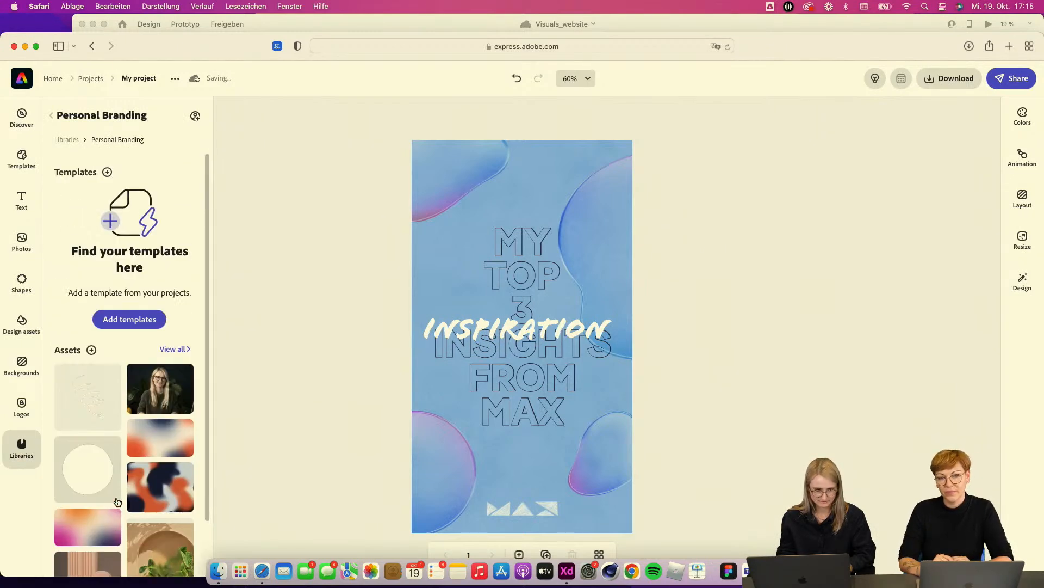
click(93, 394)
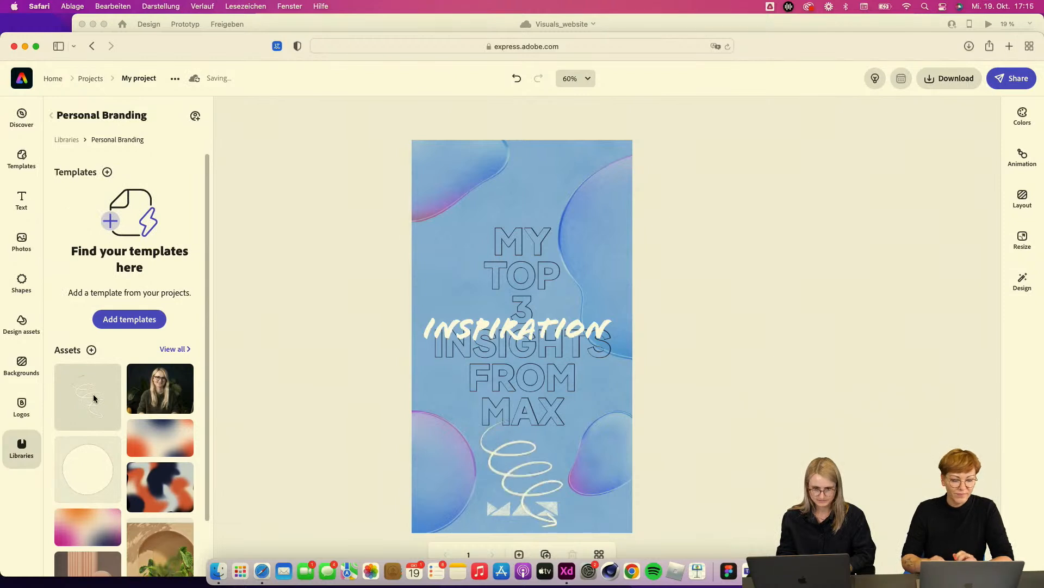
click(524, 498)
mouse_move(524, 497)
mouse_down()
mouse_move(458, 263)
mouse_move(434, 236)
mouse_move(434, 224)
mouse_move(434, 235)
mouse_move(445, 226)
mouse_up()
click(708, 332)
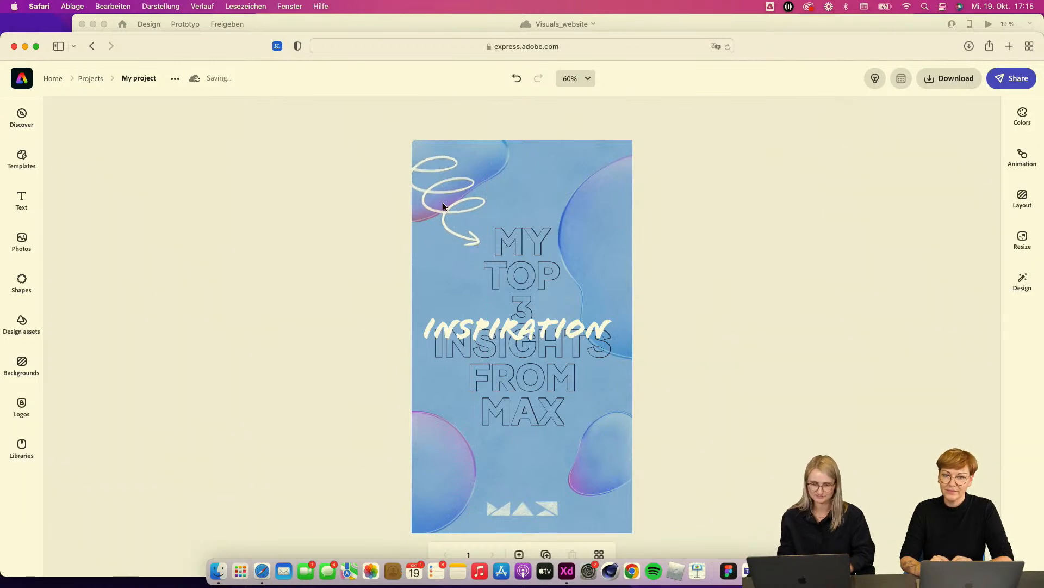
Step: Shrink the swirl arrow slightly and position it just left of 'MY'
click(435, 208)
drag(403, 138, 422, 163)
click(718, 343)
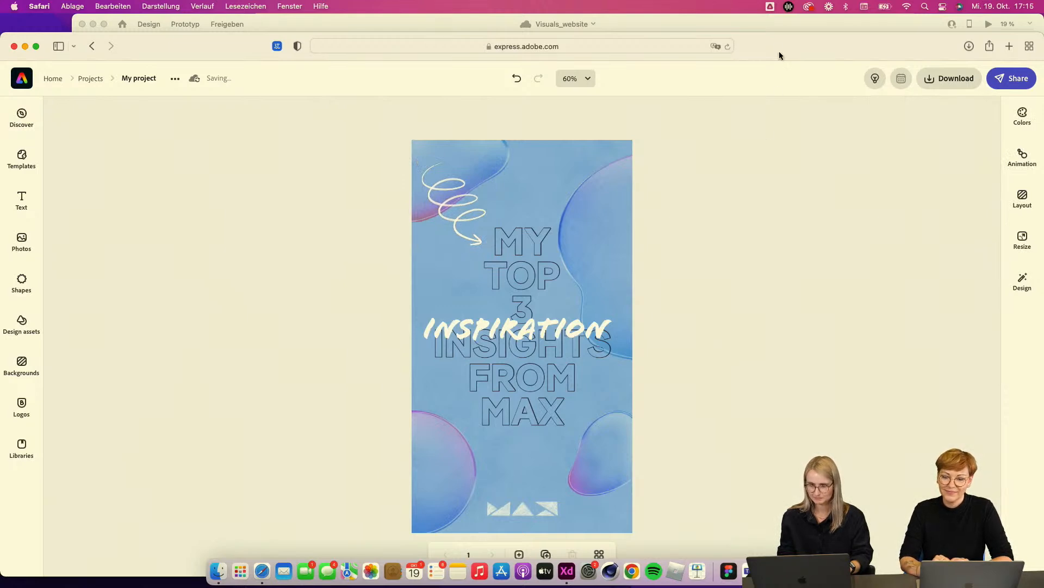
Step: Switch to Adobe XD and add the blue memoji artboard to the Personal Branding library, then return to Safari
drag(778, 42, 779, 23)
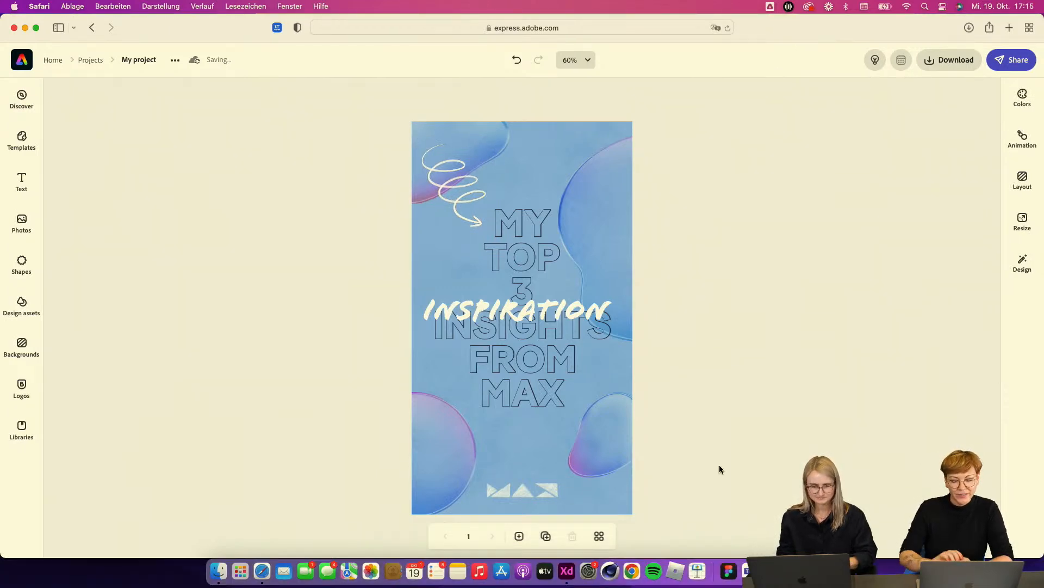
click(572, 576)
click(514, 484)
scroll(514, 485, down, 3)
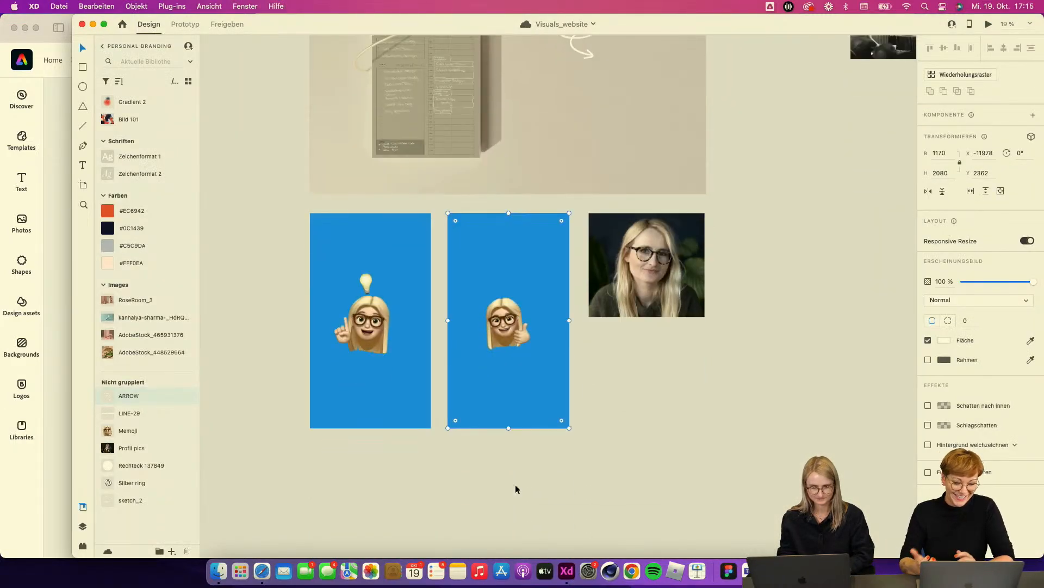
click(172, 551)
click(160, 541)
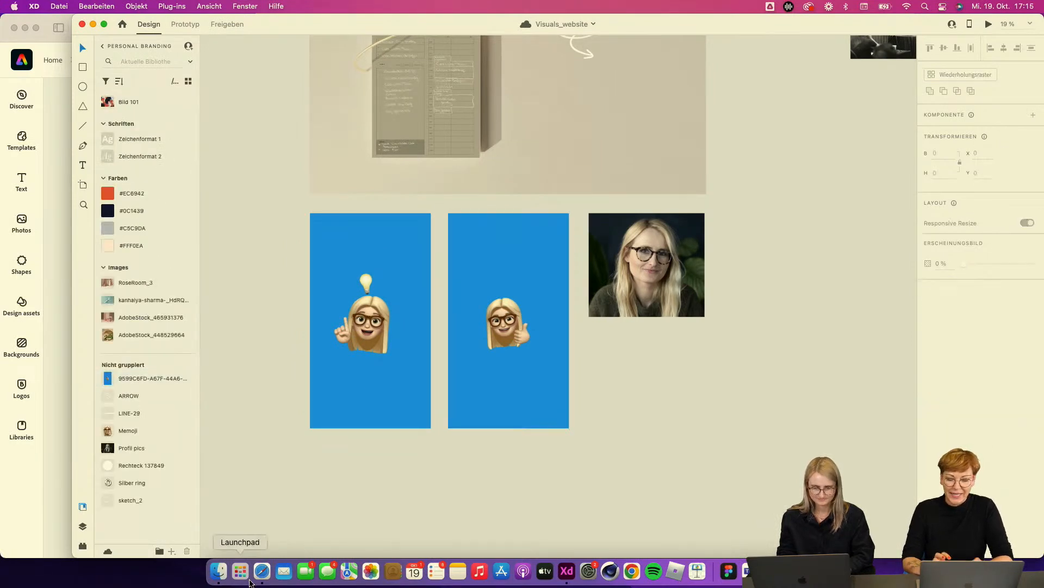
click(264, 580)
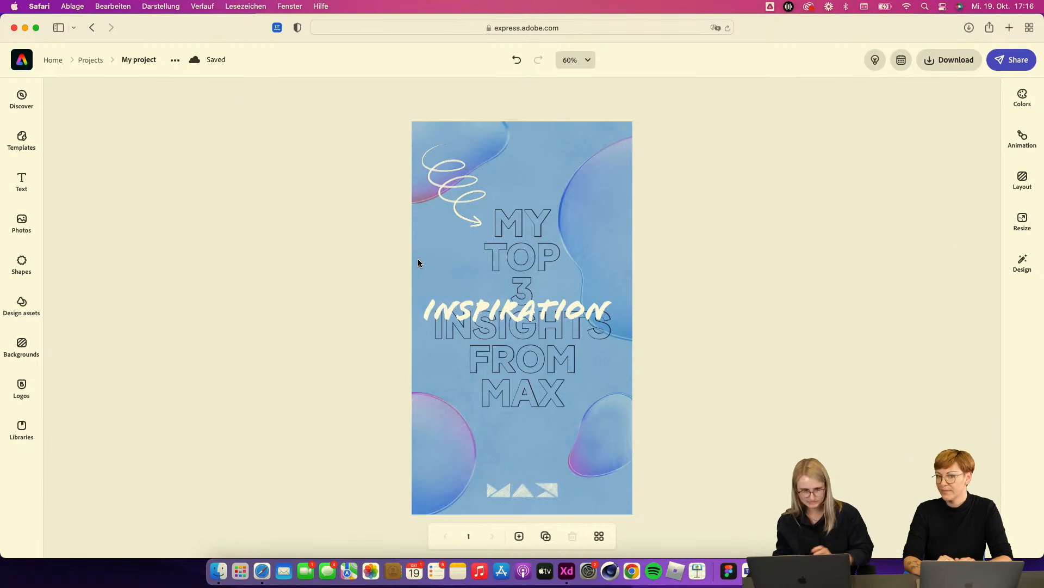
Step: Reopen the Personal Branding library and place the new memoji asset onto the story
click(21, 430)
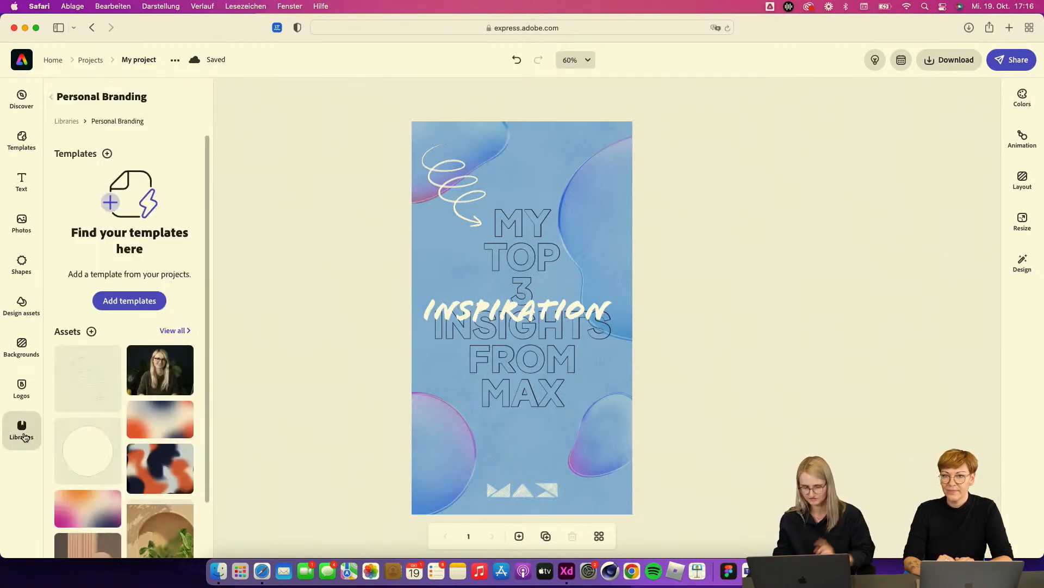
click(53, 98)
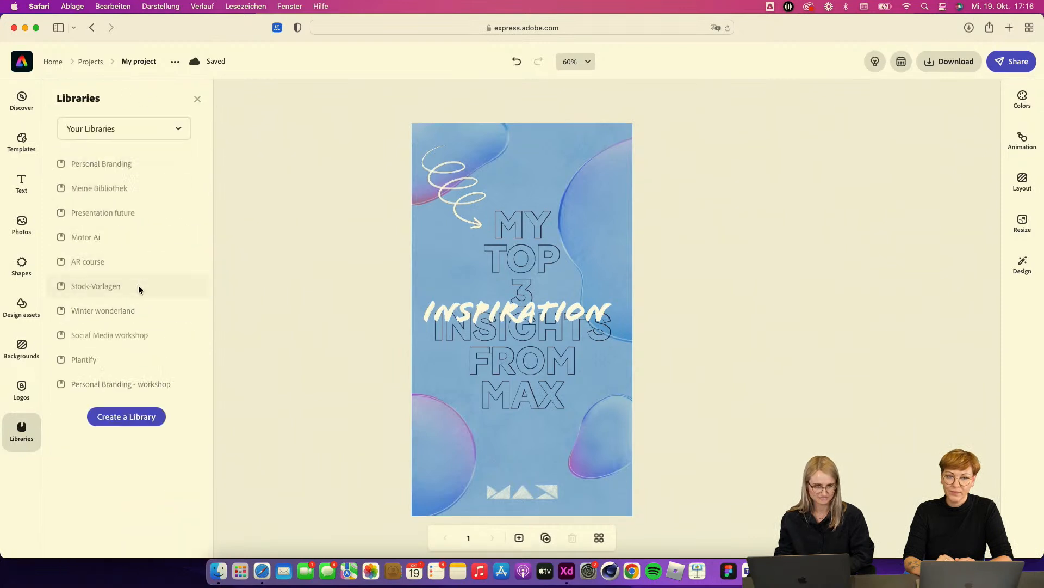
click(105, 163)
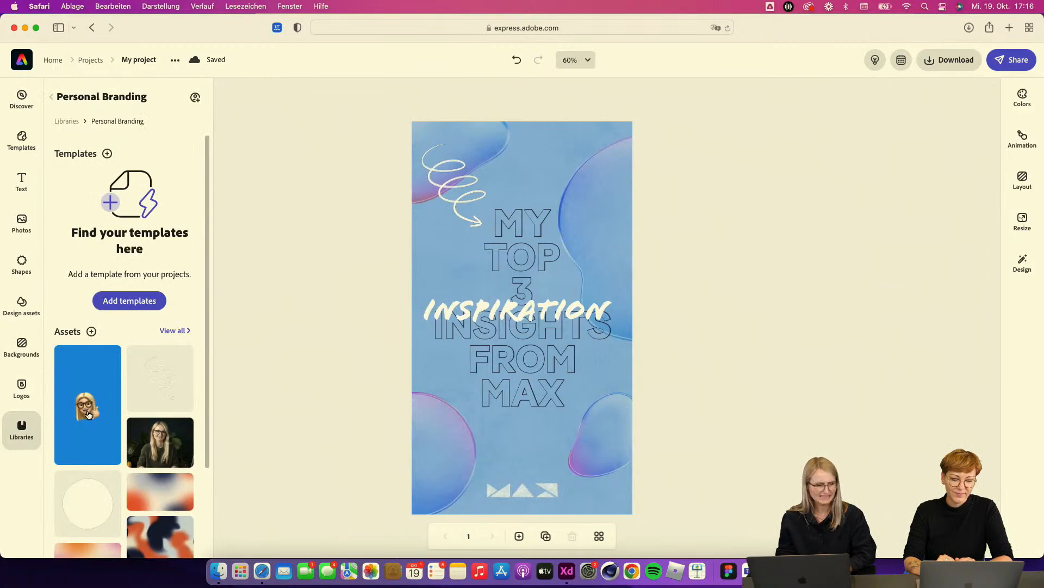
drag(88, 414, 427, 400)
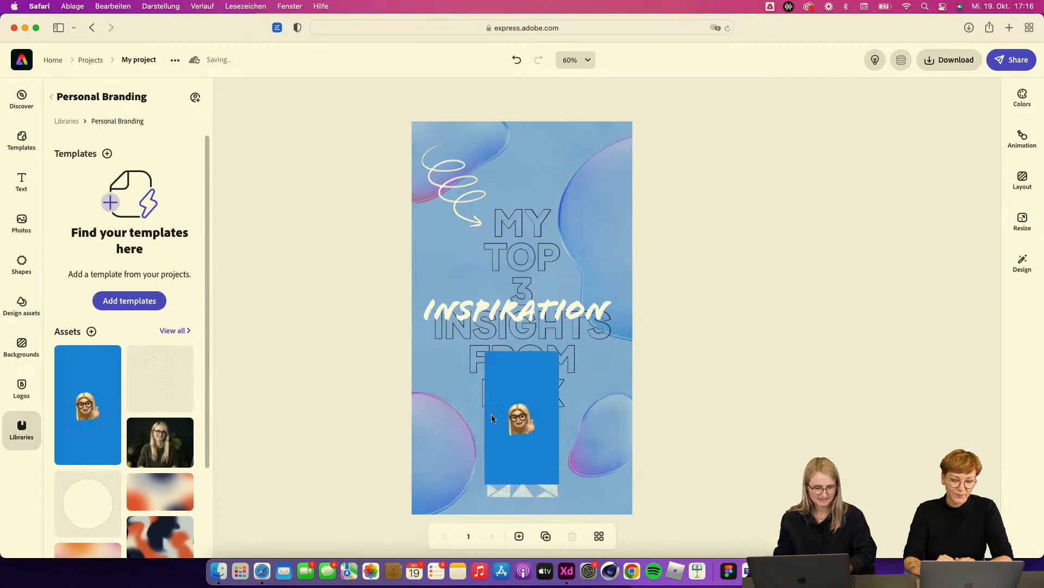
Step: Reposition and enlarge the memoji image, then remove its background
click(533, 430)
drag(533, 430, 486, 389)
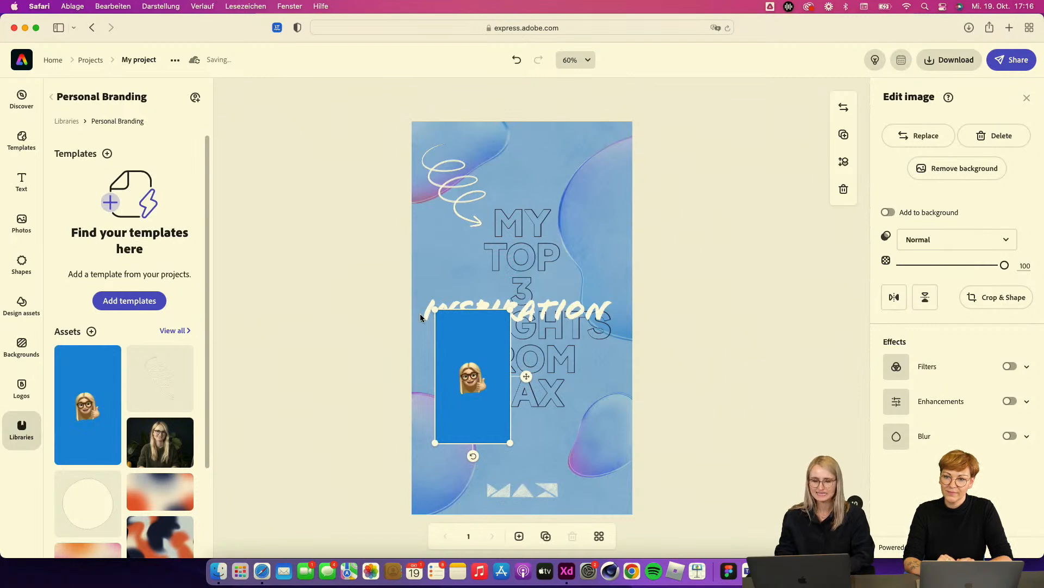
drag(510, 308, 538, 256)
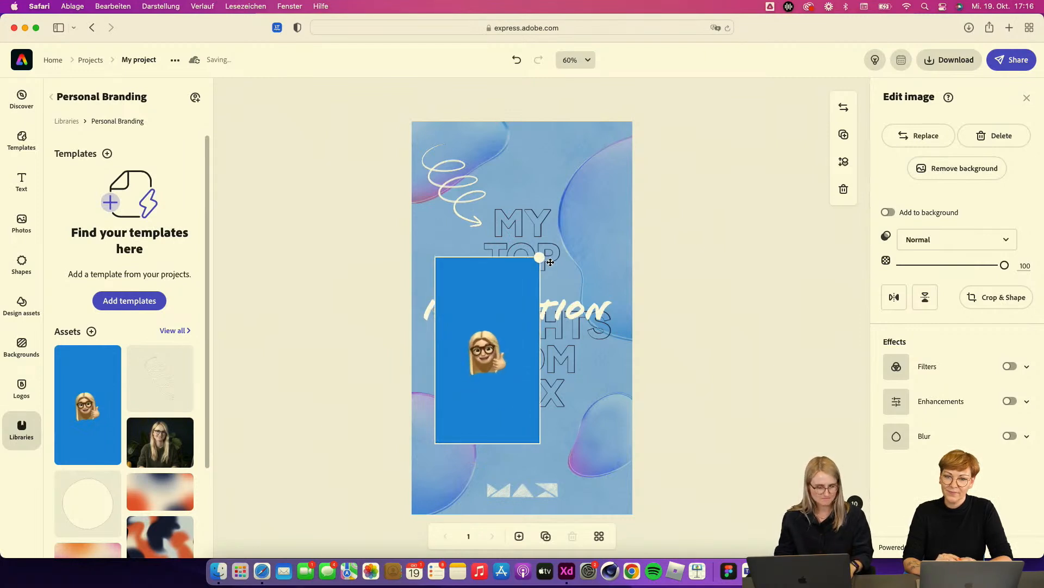
drag(512, 331, 512, 354)
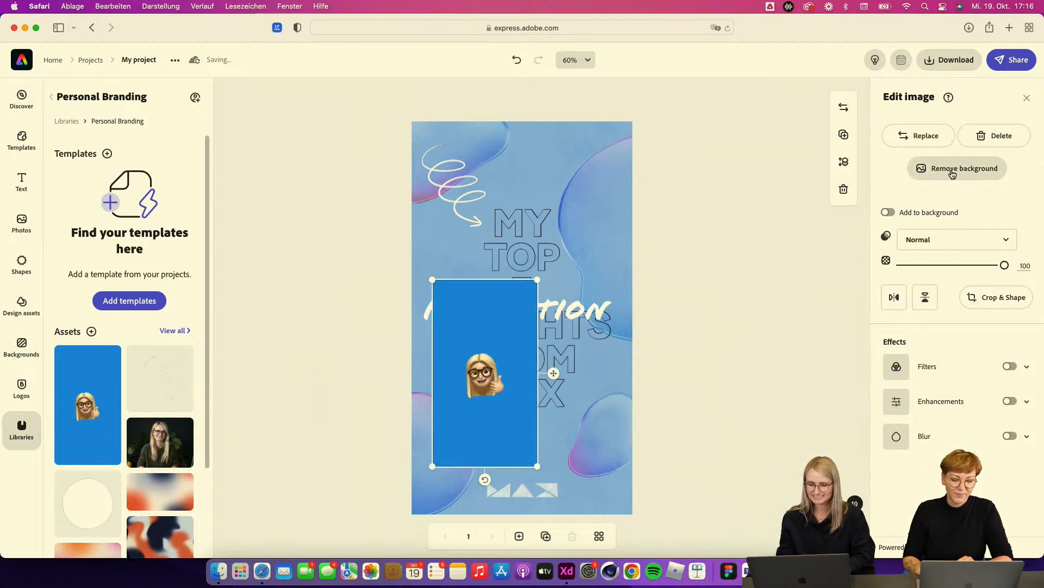
click(952, 174)
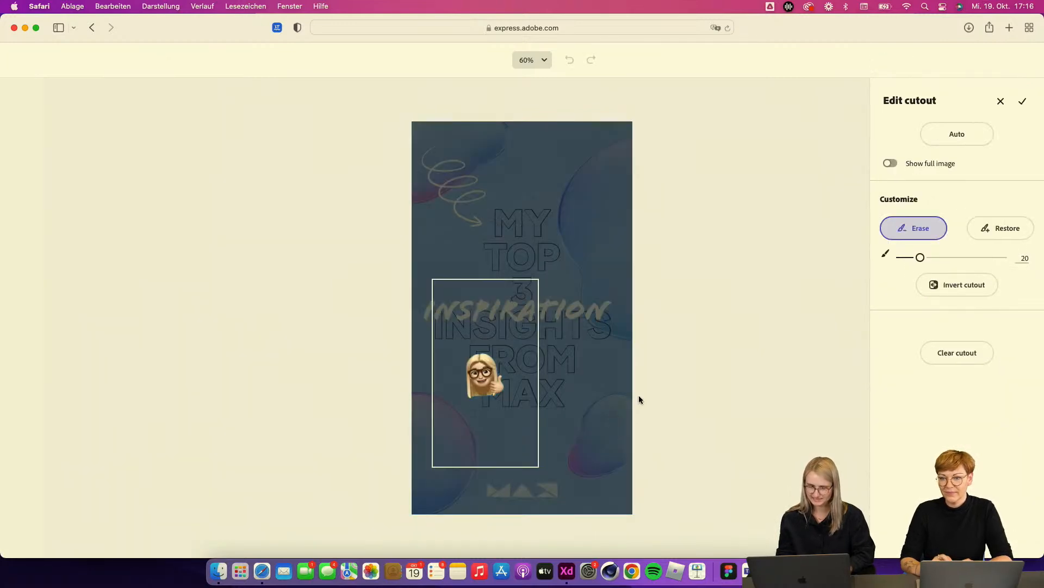
click(1022, 104)
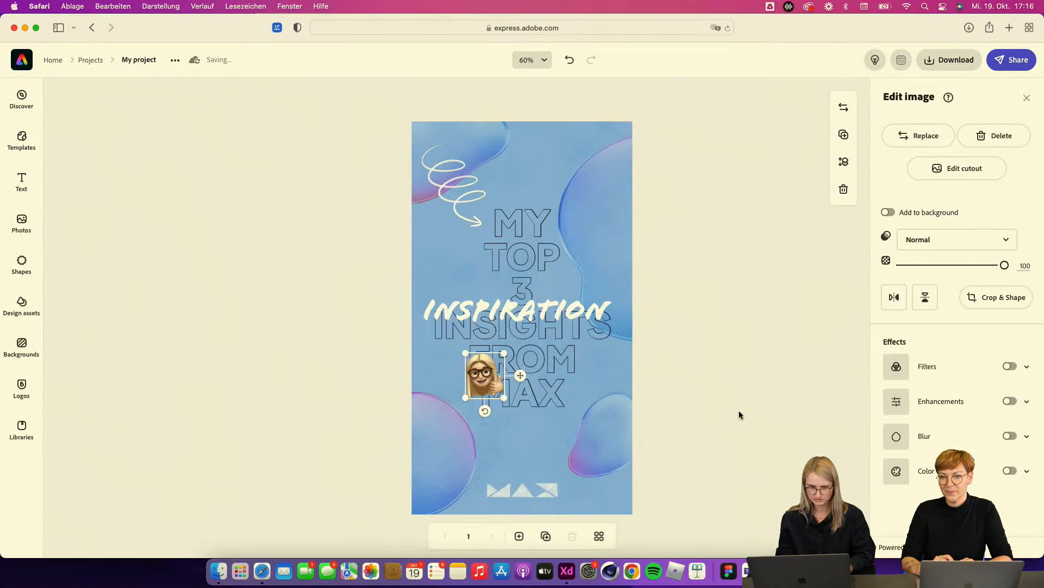
Step: Enlarge the cut-out memoji and place it in the lower-left area beside 'MAX'
click(739, 410)
click(488, 375)
click(488, 375)
drag(503, 400, 520, 420)
drag(499, 381, 474, 409)
click(762, 465)
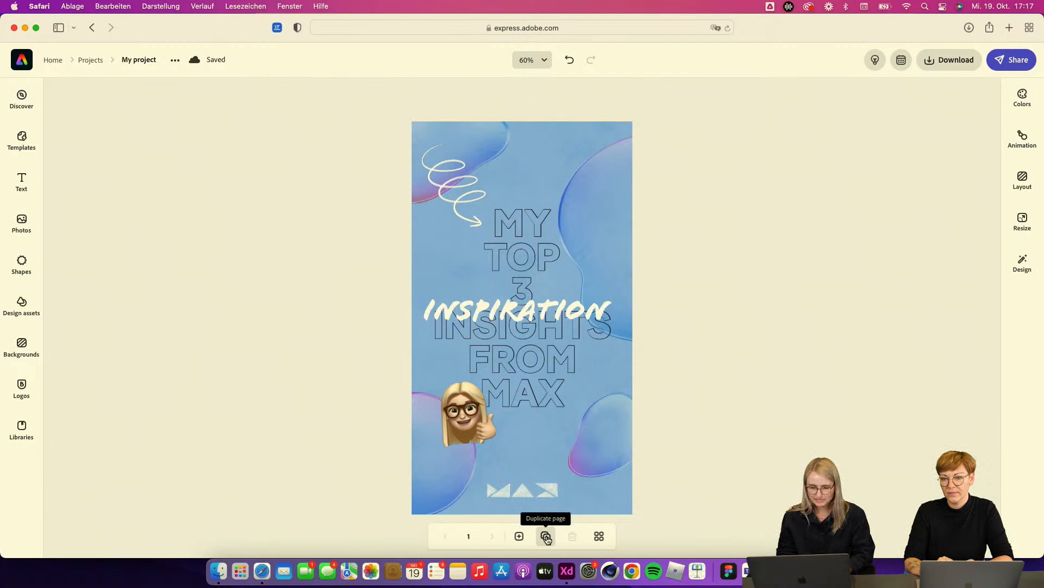
Step: Duplicate the page and switch to the copy on page 2
click(546, 537)
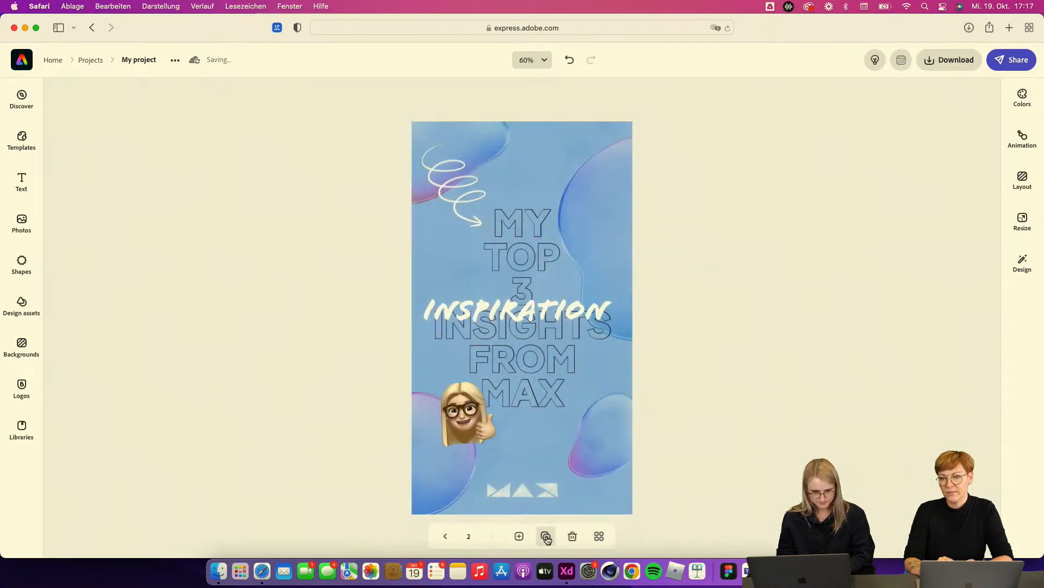
click(445, 536)
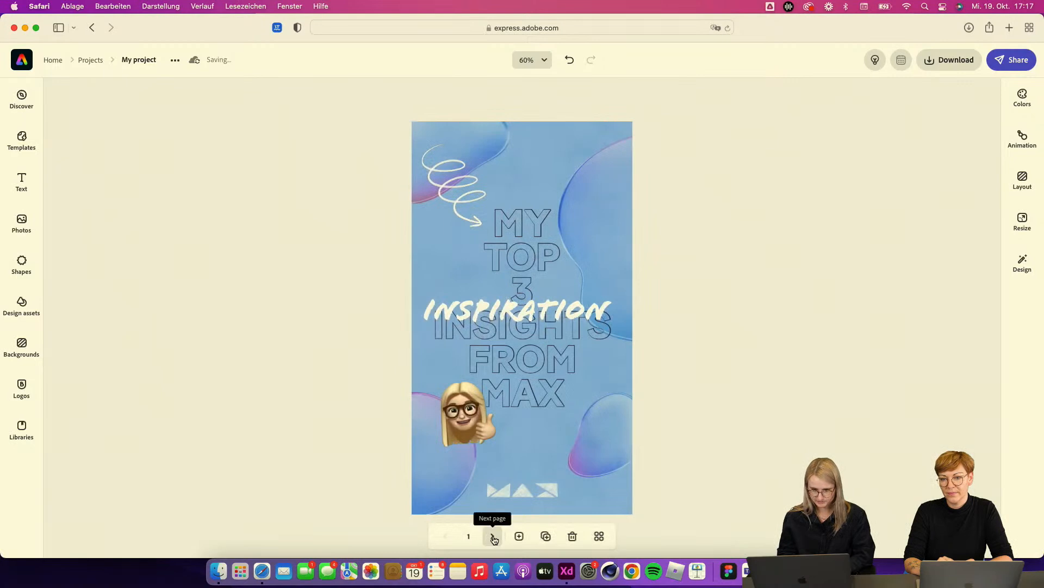
click(493, 537)
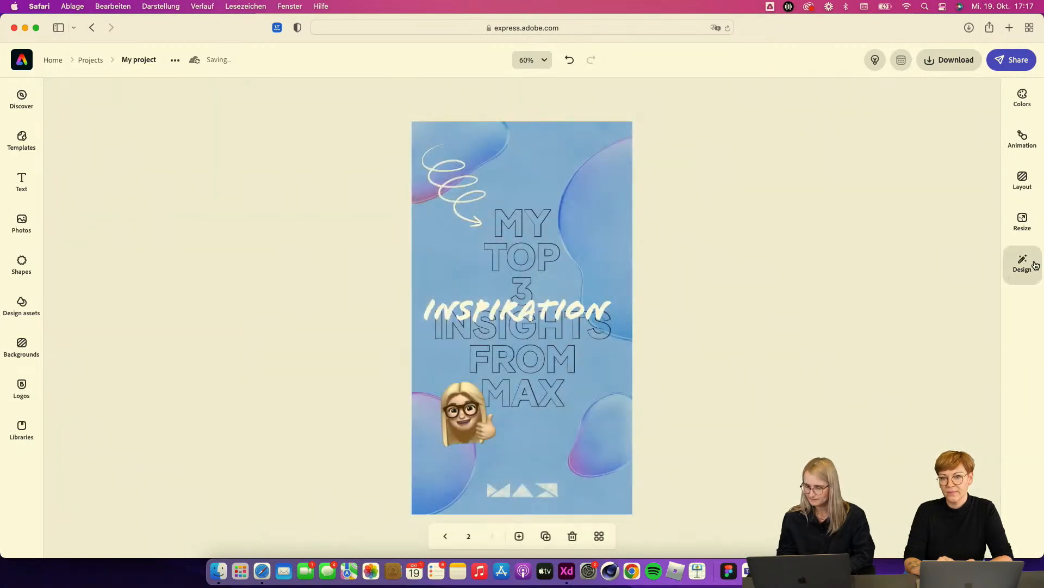
Step: Resize the second page to the LinkedIn blog post format
click(1033, 223)
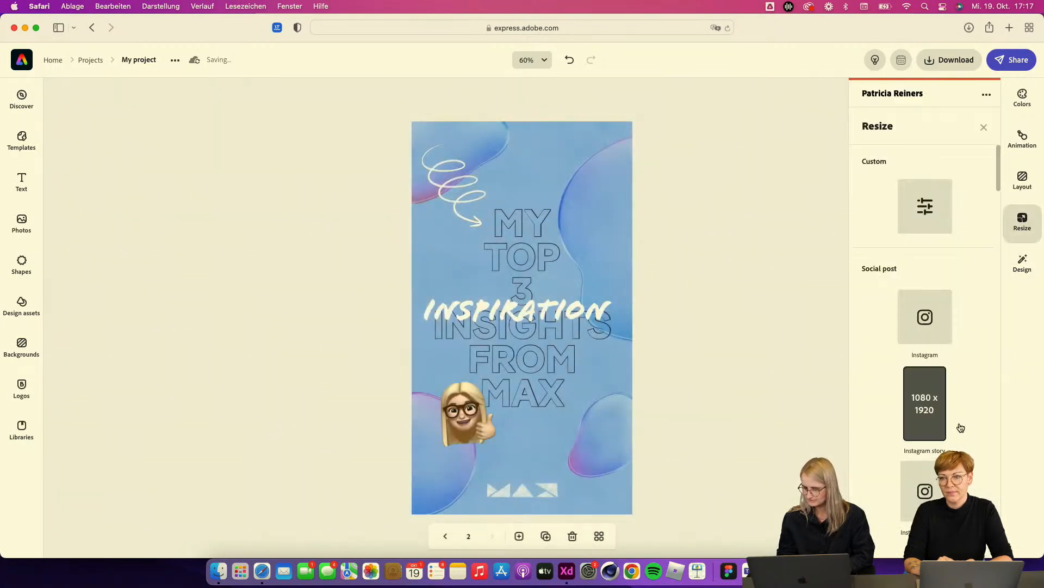
scroll(958, 426, down, 4)
scroll(918, 384, down, 4)
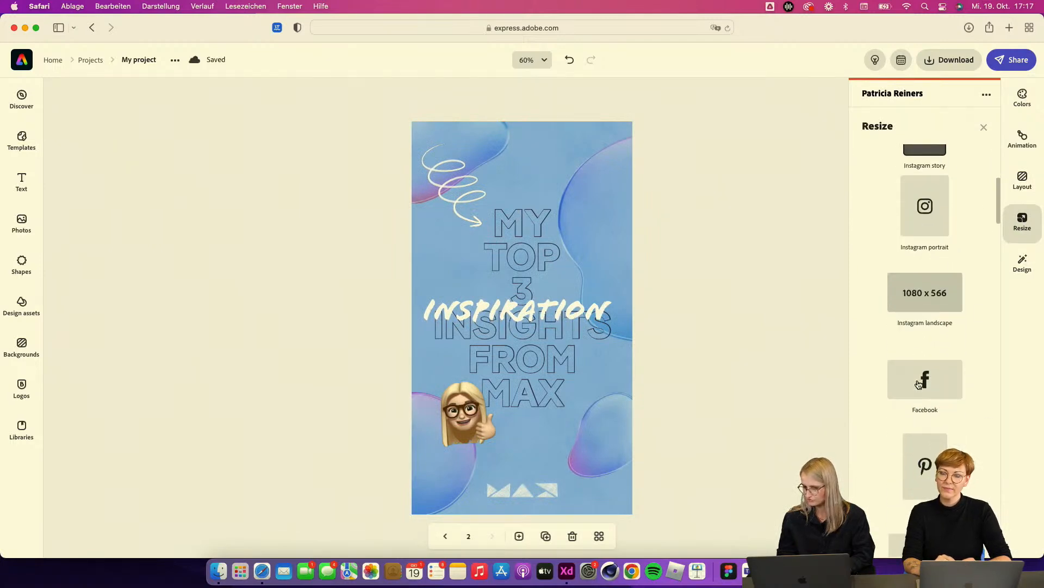
scroll(918, 384, down, 2)
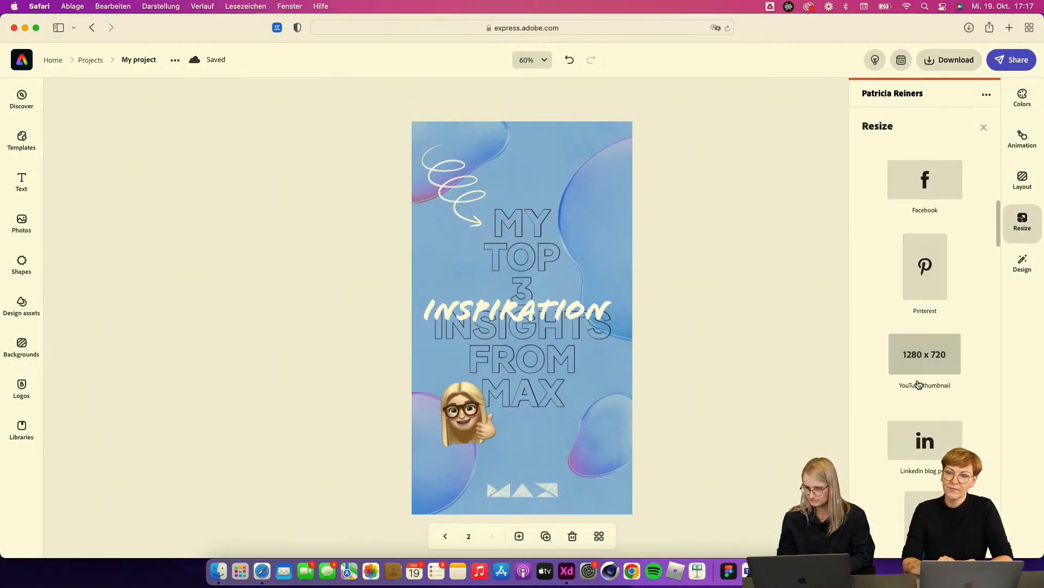
click(921, 447)
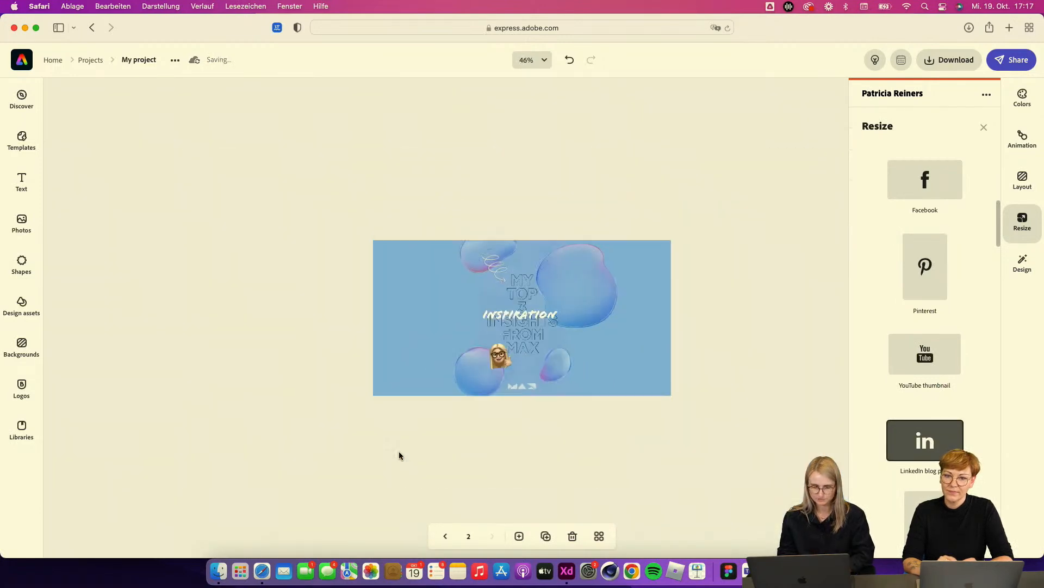
Step: Rearrange the bubble graphics for the landscape layout, moving one to the lower-left edge and enlarging the right bubble
click(467, 387)
drag(454, 399, 426, 428)
drag(472, 381, 374, 378)
click(625, 287)
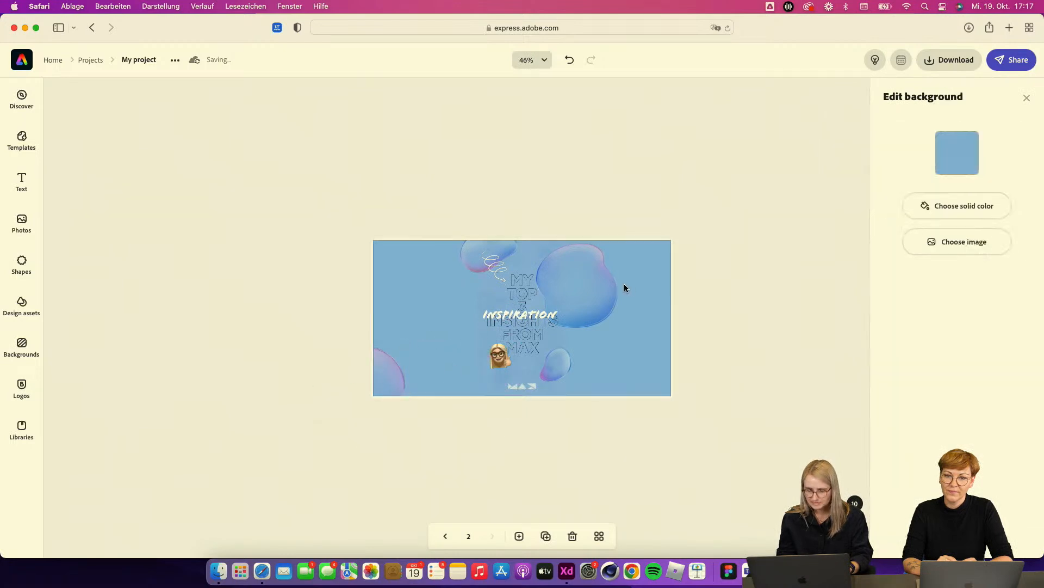
click(585, 292)
drag(618, 243, 674, 182)
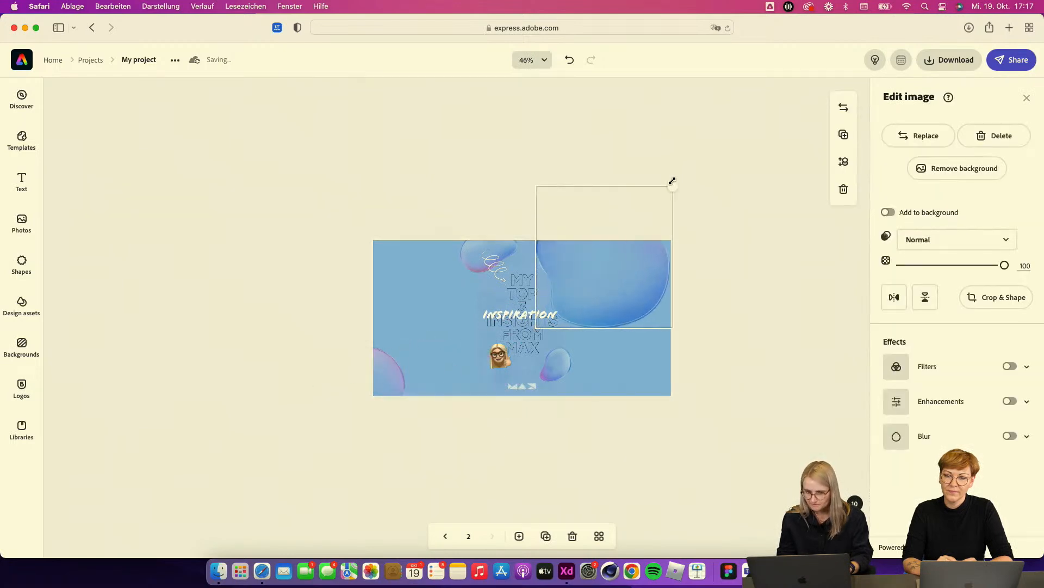
Step: Move the remaining bubble graphics toward the corners of the landscape banner
drag(604, 296, 649, 295)
drag(490, 261, 496, 308)
drag(442, 278, 424, 260)
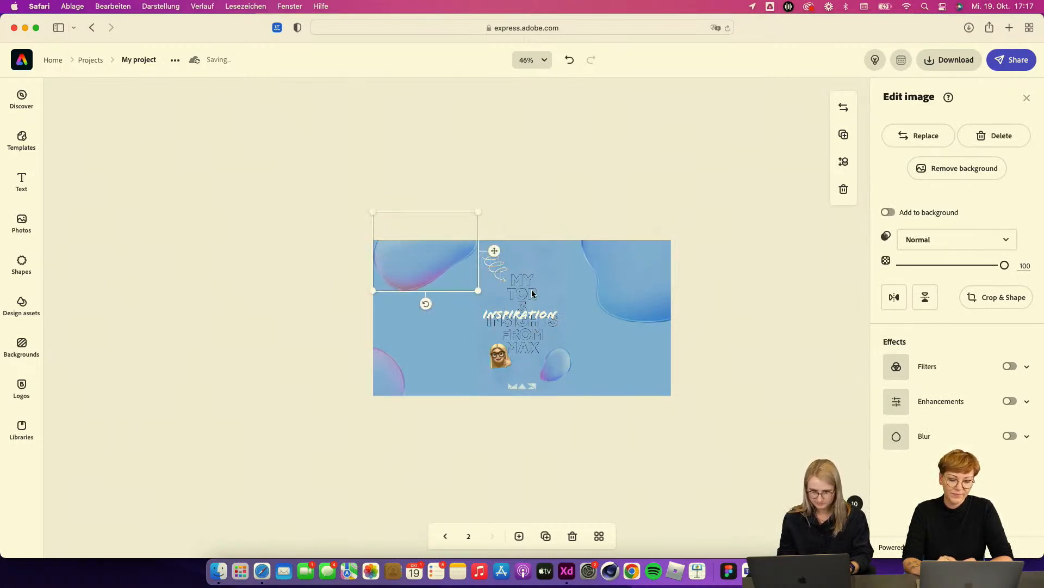
drag(557, 370, 685, 457)
drag(645, 403, 600, 382)
Step: Shift the swirl arrow and headline left into the centre of the banner and select the memoji
mouse_move(497, 272)
mouse_down()
mouse_move(474, 261)
mouse_move(495, 279)
mouse_move(464, 270)
mouse_up()
click(518, 289)
drag(557, 276, 516, 296)
click(500, 355)
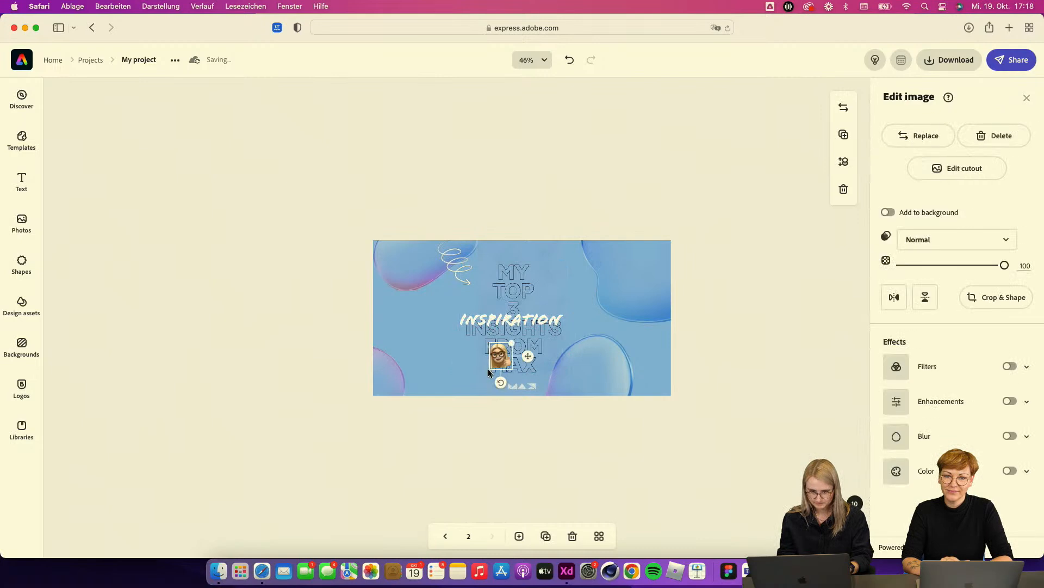
Step: Move the memoji up beside the upper right of the headline
drag(511, 346, 567, 285)
click(746, 372)
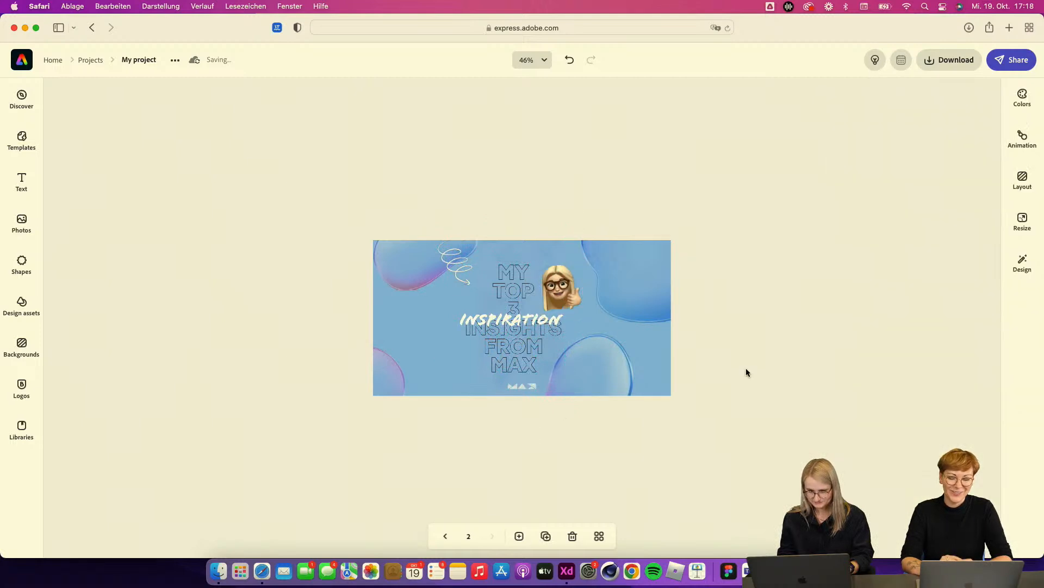
Step: Duplicate the LinkedIn page to create a third page
click(560, 301)
click(732, 440)
click(545, 536)
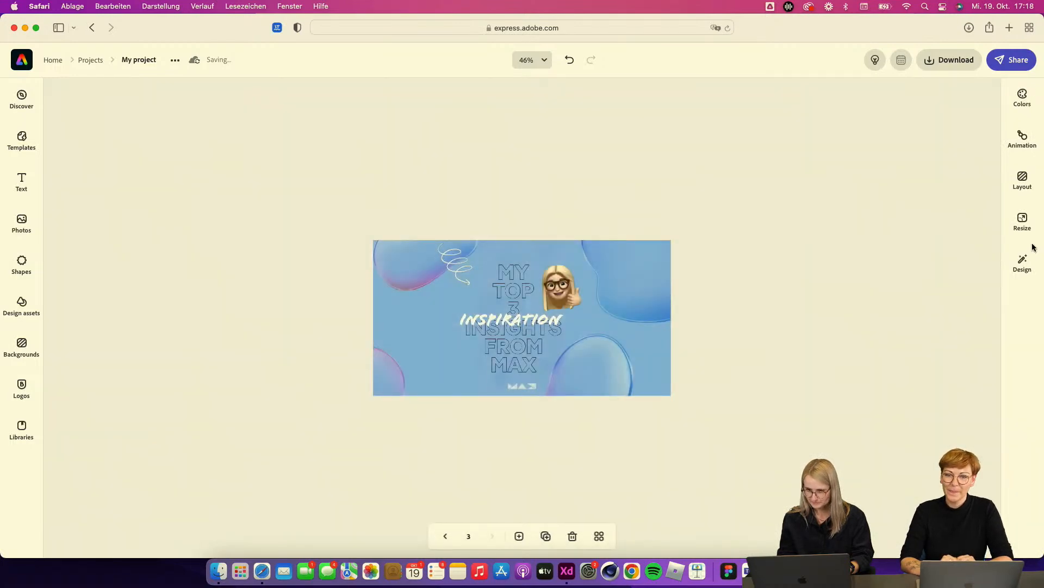
Step: Resize the third page to the Instagram 1080 x 1080 post format
click(1022, 261)
click(1027, 223)
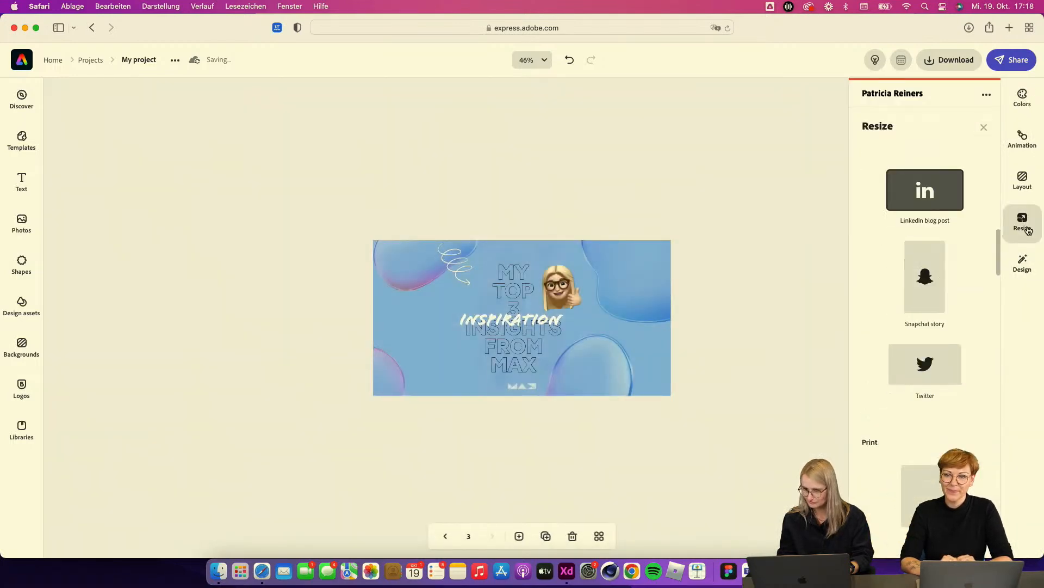
scroll(952, 368, down, 1)
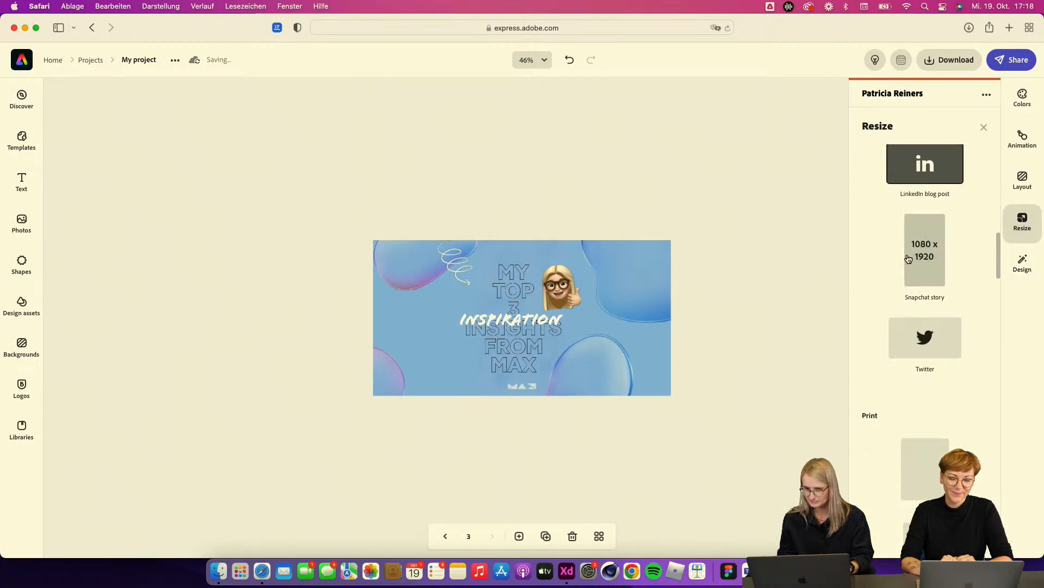
scroll(906, 259, down, 3)
scroll(908, 258, down, 2)
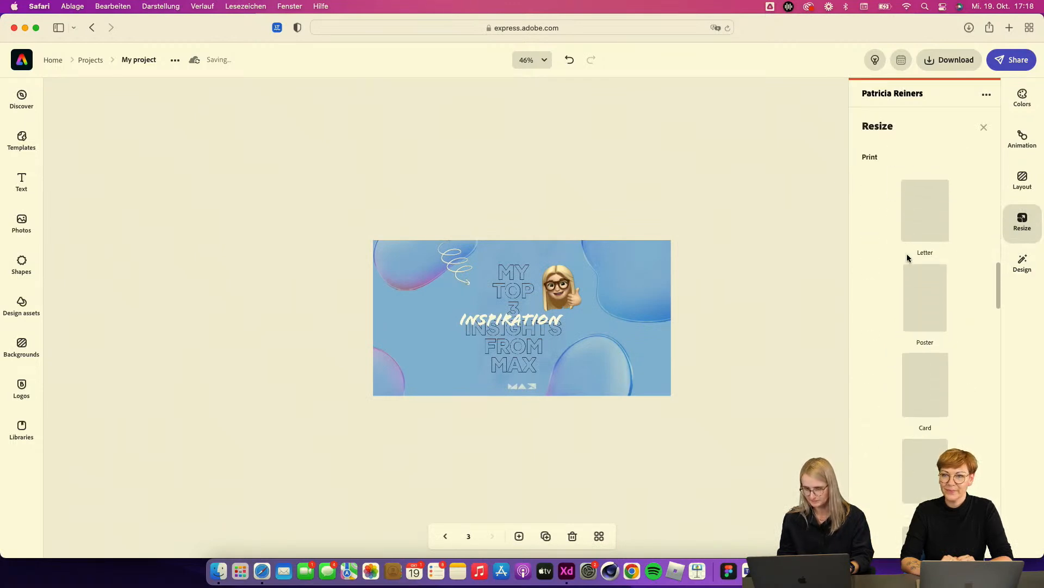
scroll(936, 294, up, 5)
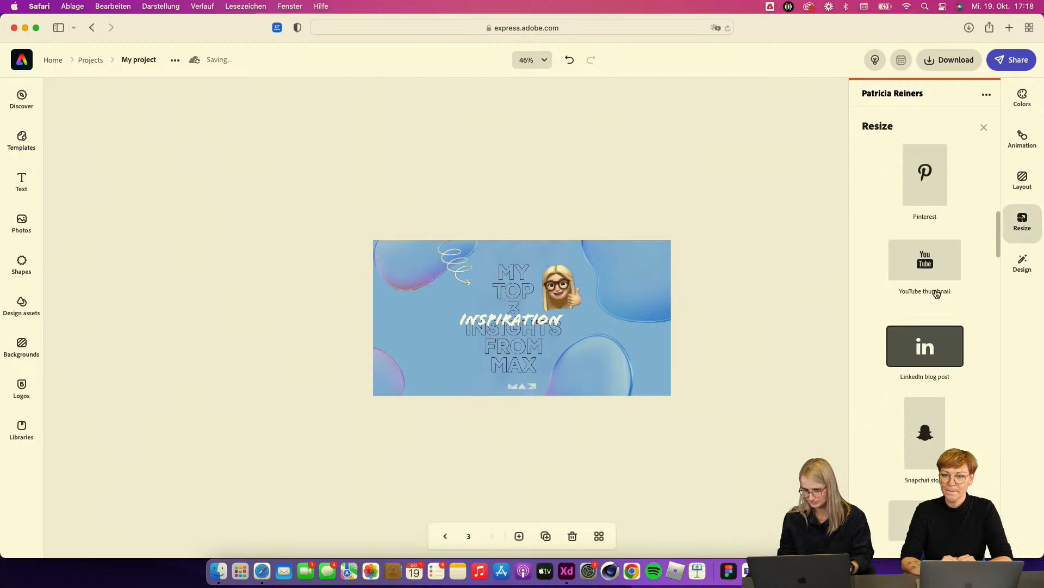
scroll(937, 294, down, 8)
scroll(935, 293, up, 5)
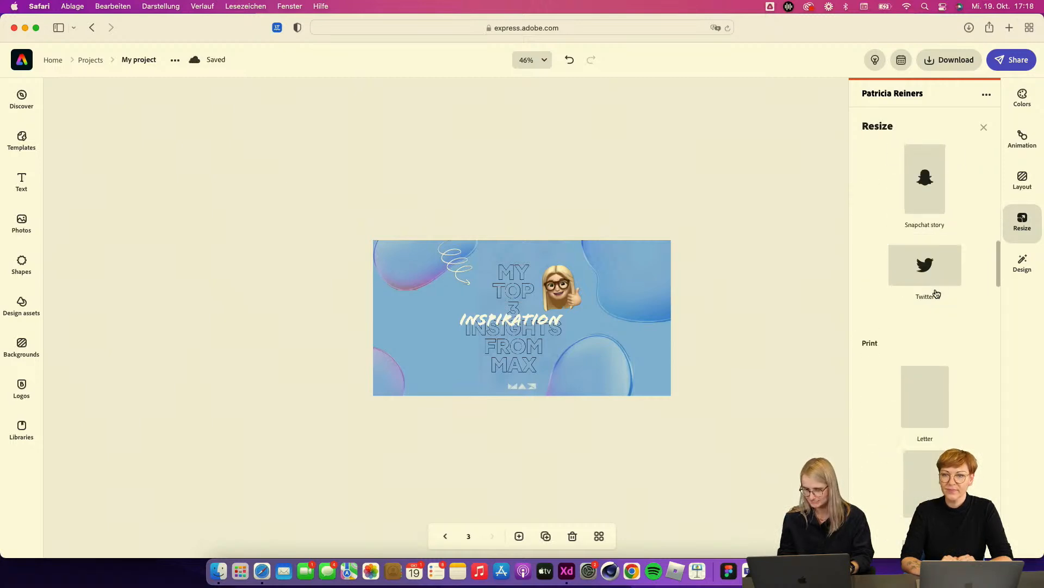
scroll(931, 326, down, 3)
scroll(926, 432, up, 5)
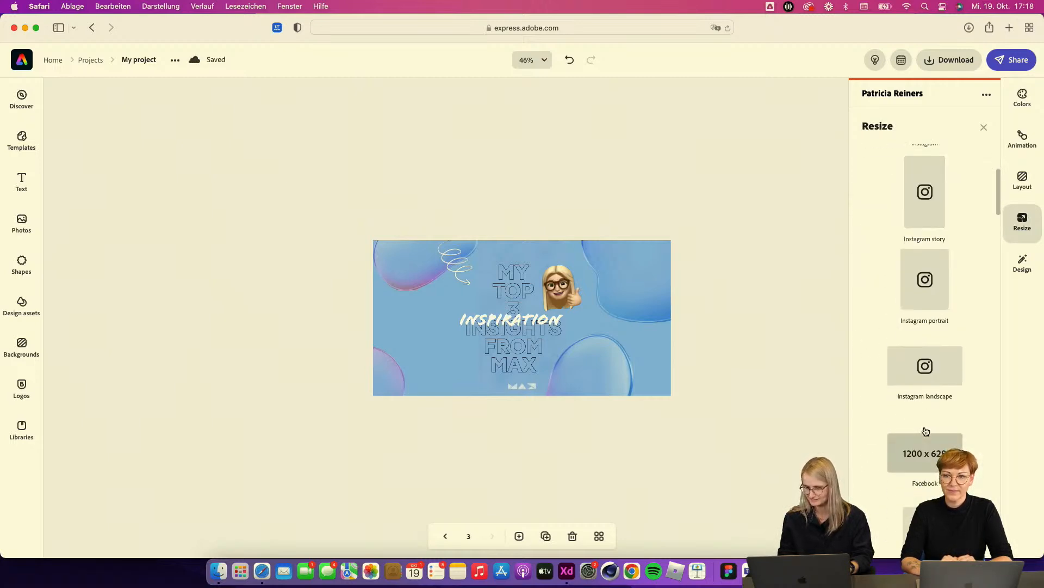
click(919, 301)
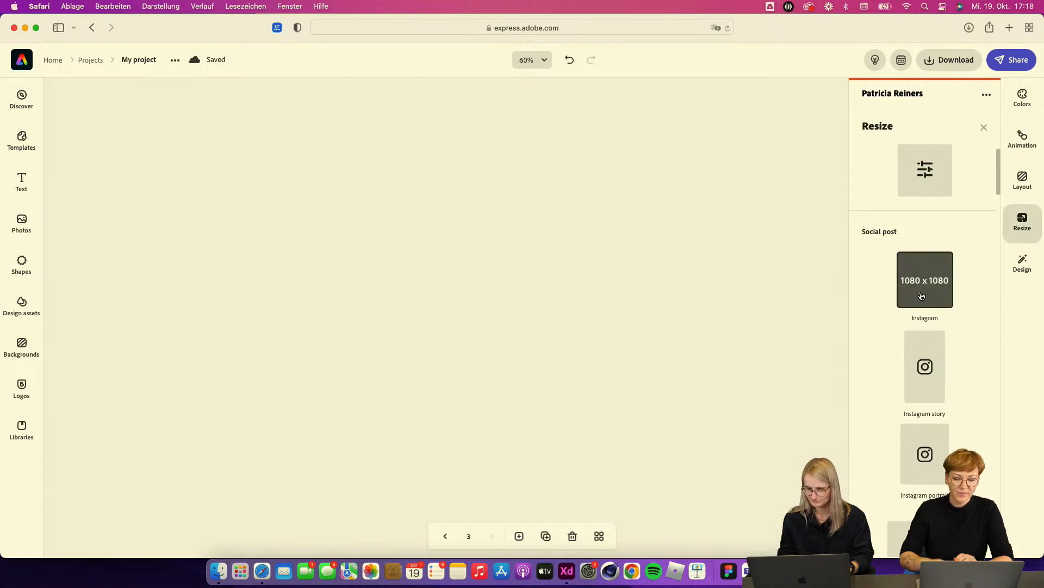
Step: Enlarge the headline group and centre it on the square page
click(524, 376)
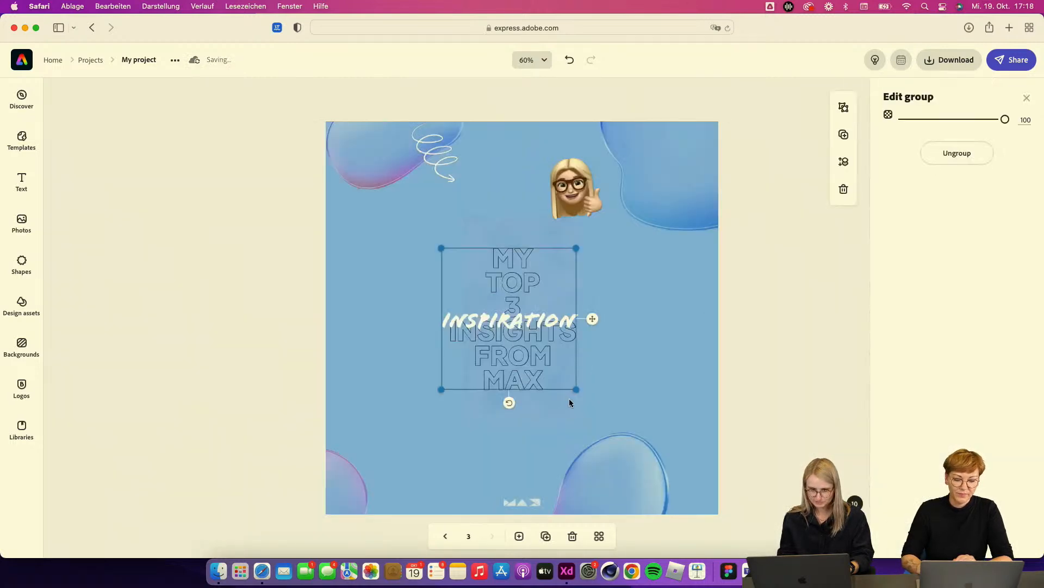
drag(575, 389, 671, 487)
drag(579, 426, 545, 396)
Step: Enlarge the MAX logo at the bottom edge of the page
click(524, 501)
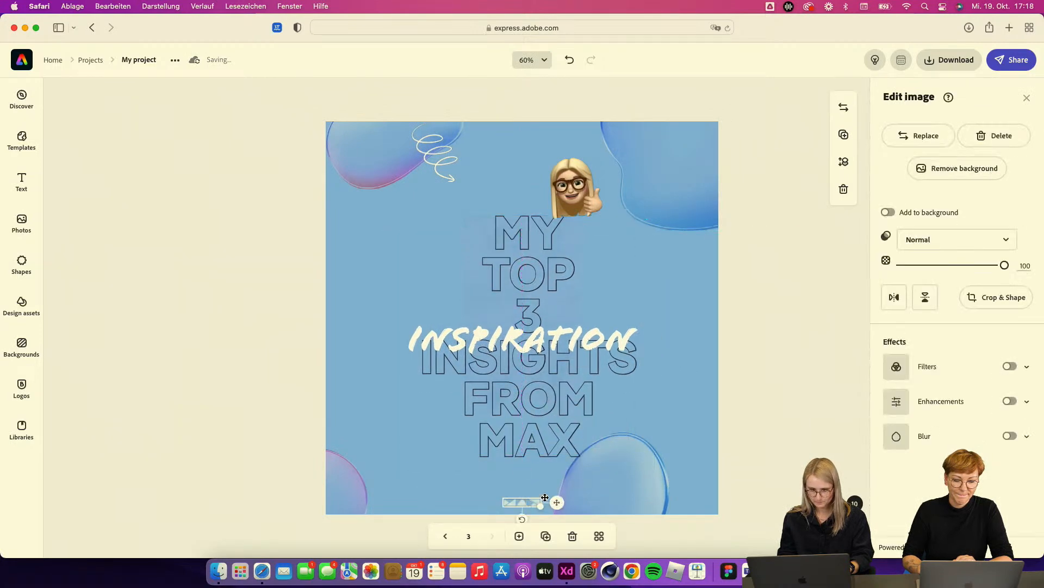
drag(558, 515, 519, 500)
Step: Enlarge the swirl arrow and place it at the upper left, pointing toward the headline
click(369, 182)
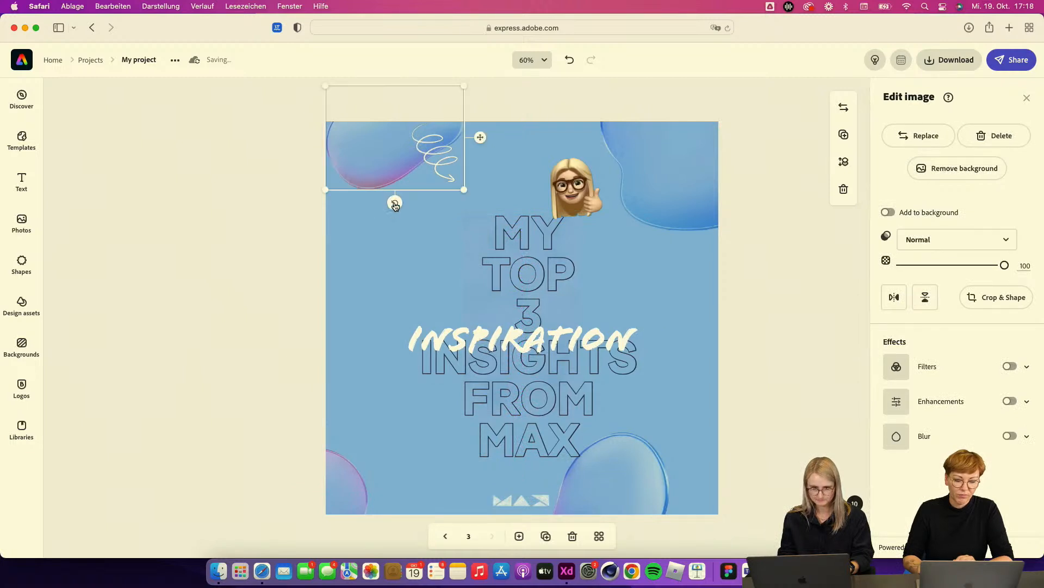
drag(322, 191, 256, 311)
drag(351, 227, 389, 225)
click(445, 173)
drag(459, 187, 449, 219)
Step: Move the memoji beside the headline's upper right and enlarge it slightly
drag(595, 226, 624, 326)
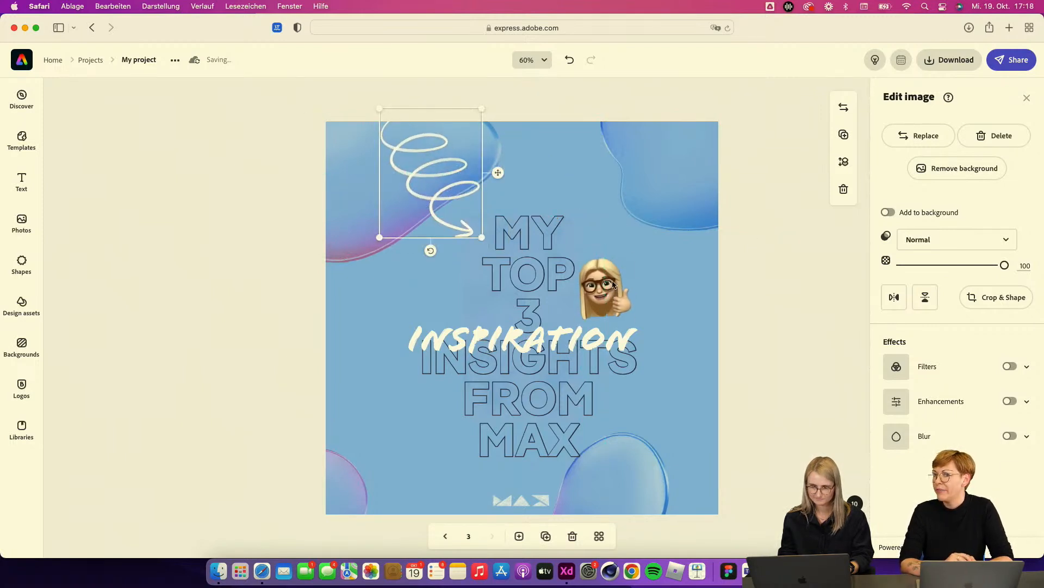
click(612, 289)
drag(651, 241, 659, 226)
drag(634, 259, 642, 263)
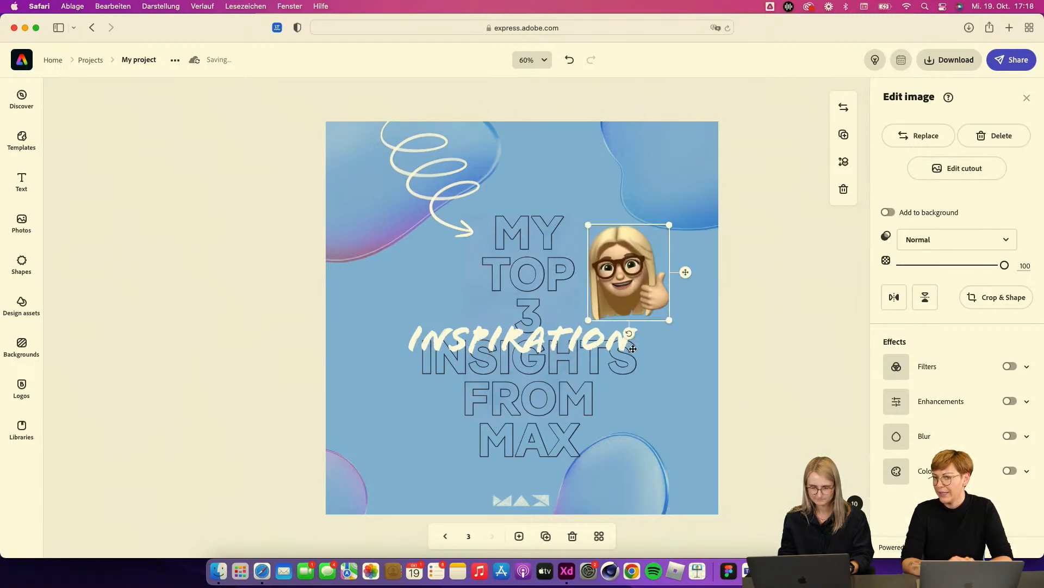
click(745, 335)
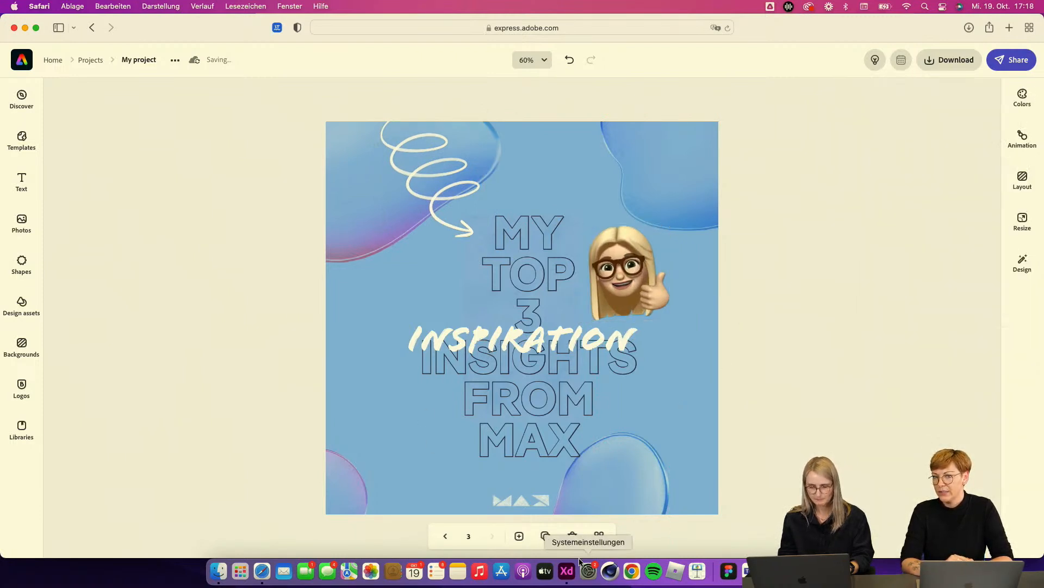
Step: Open the download options to review the page and file type choices
click(942, 62)
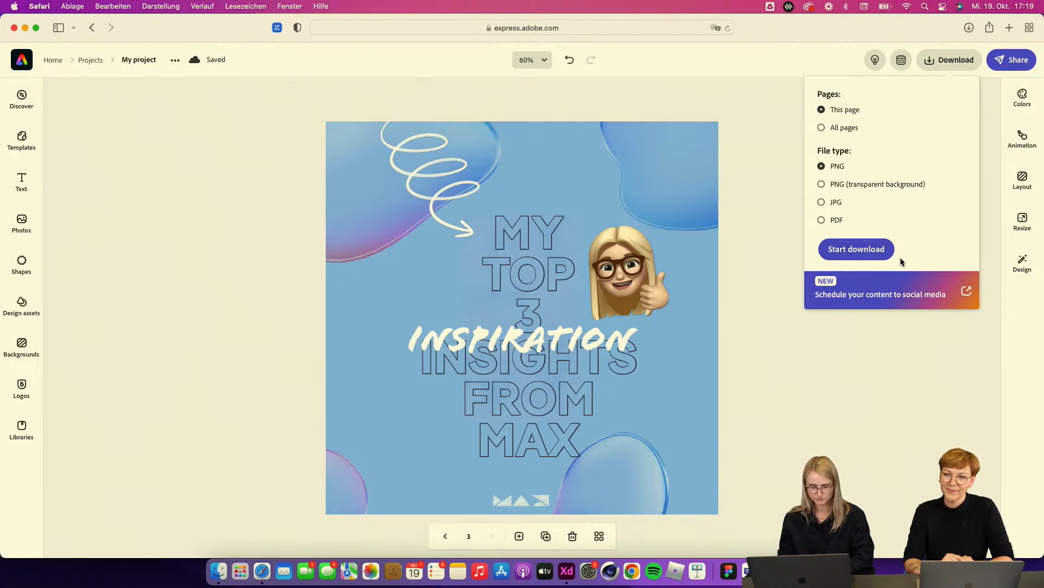
click(827, 376)
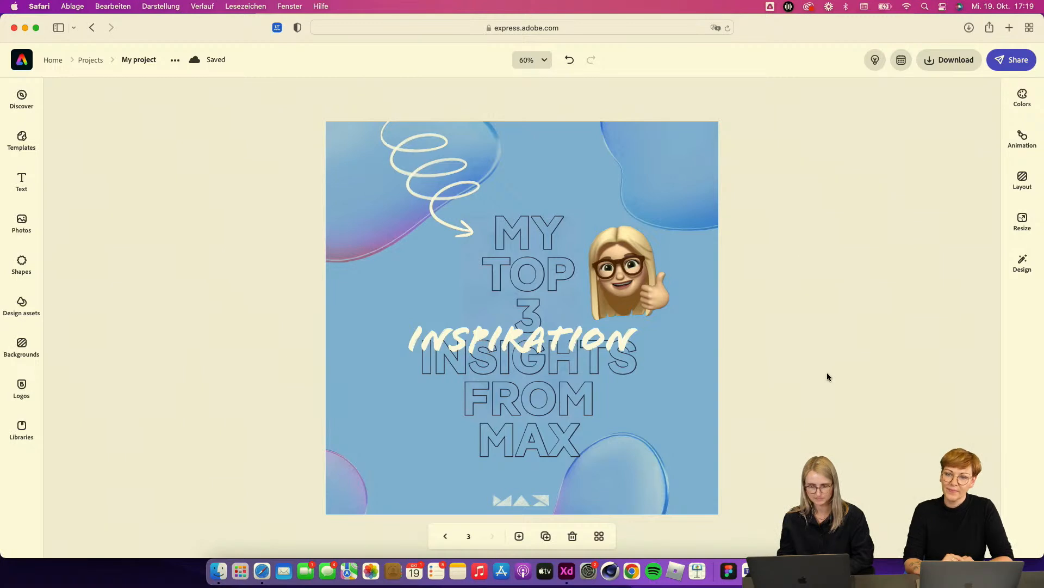
click(956, 59)
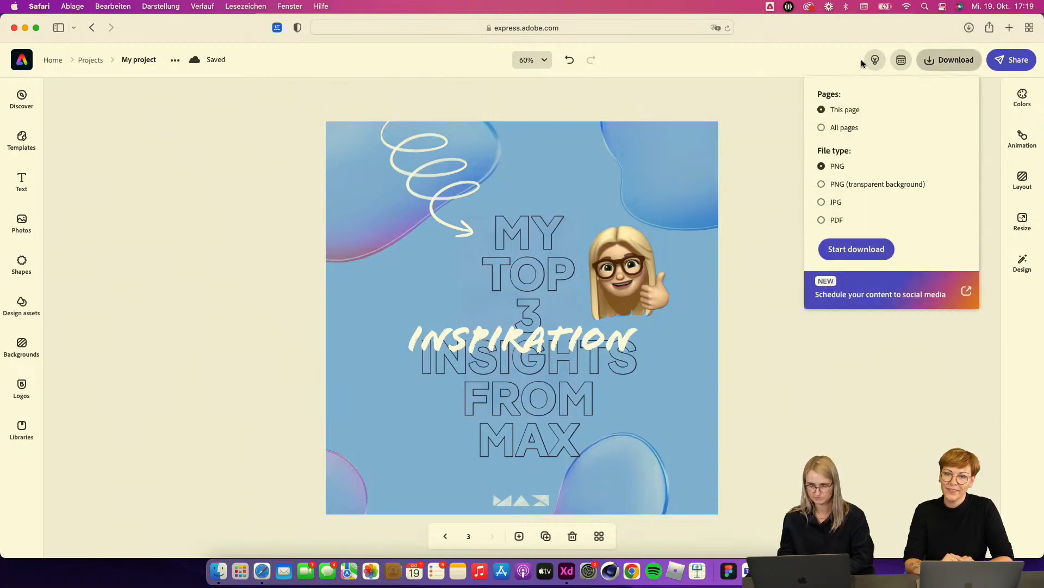
click(773, 391)
Step: Download the selected third page as a PNG from the page overview
click(599, 537)
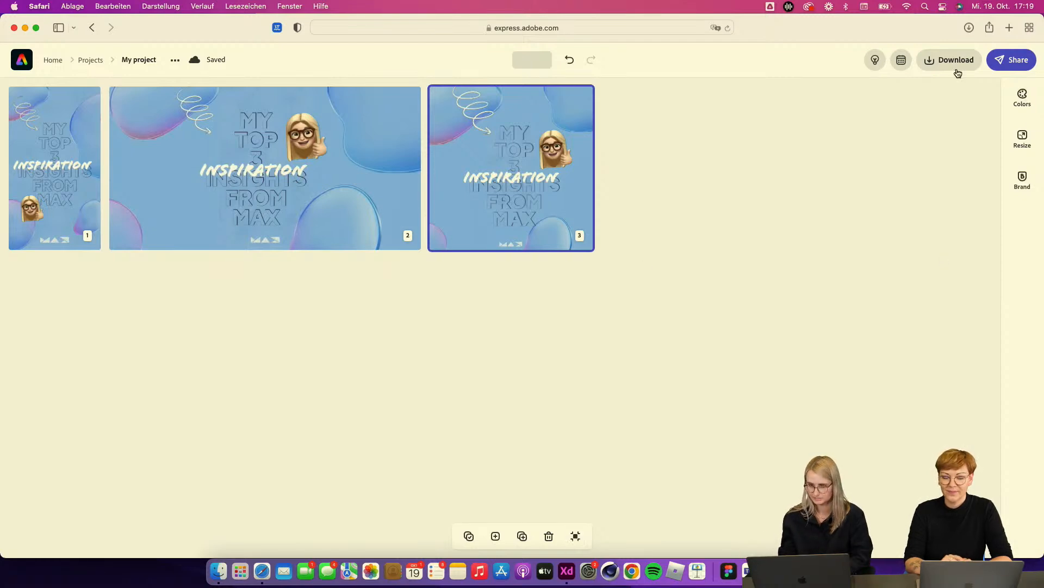
click(954, 60)
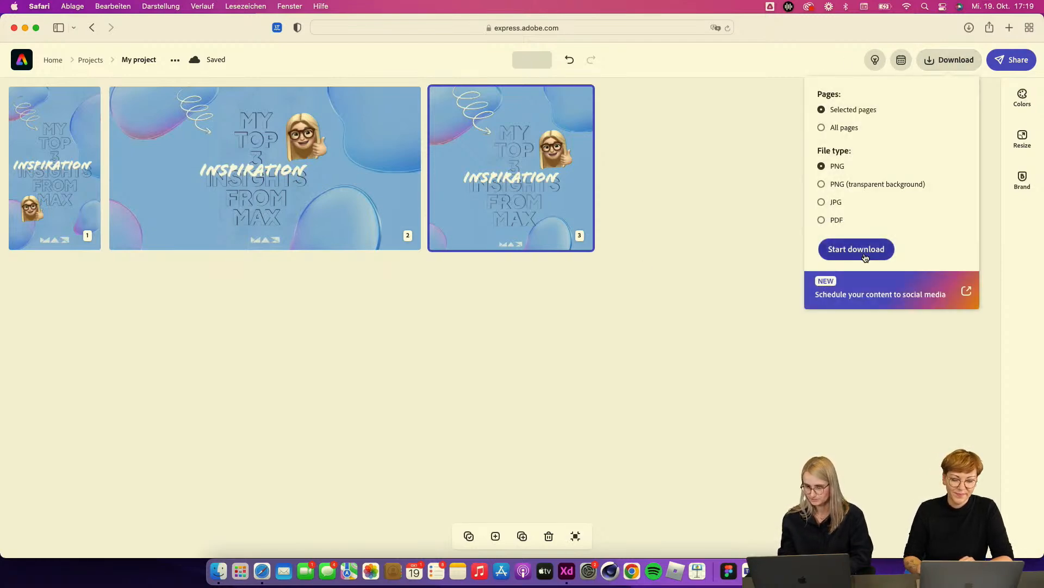
click(865, 257)
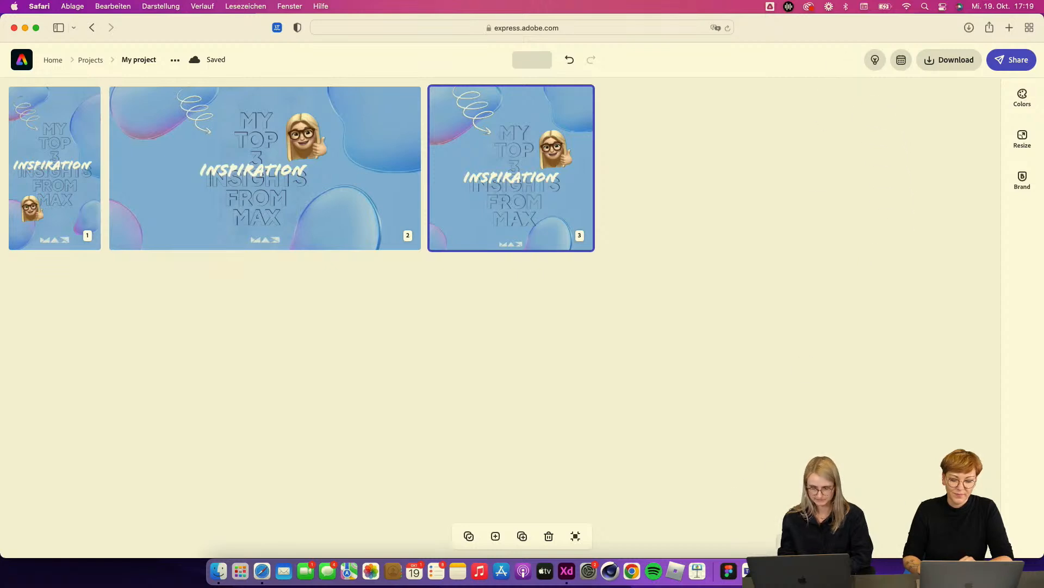
Step: Open the Schedule from the Adobe Express home and browse the weekly calendar of posts across channels
click(22, 60)
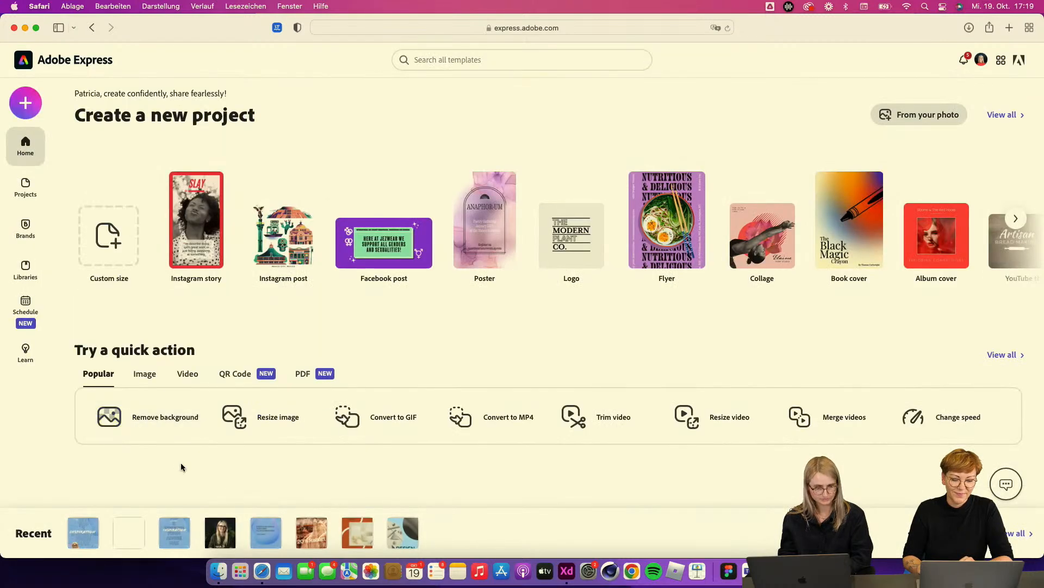
click(27, 318)
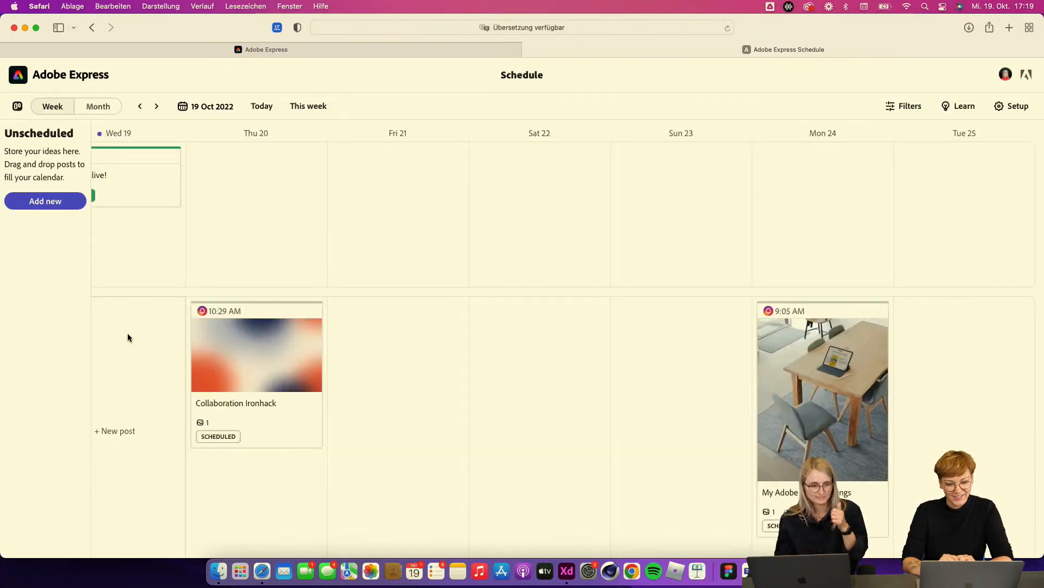
scroll(279, 320, down, 3)
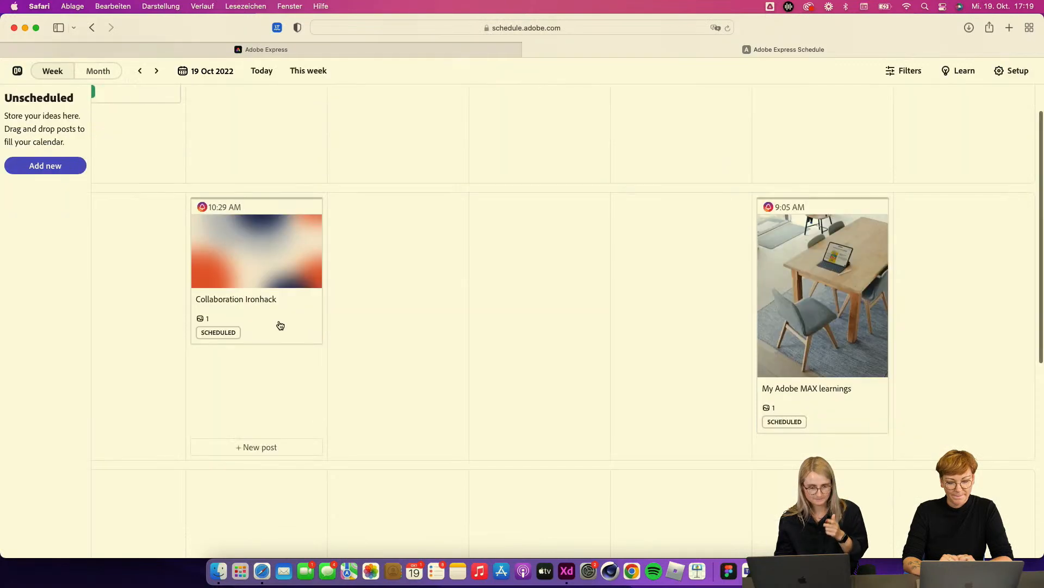
scroll(280, 324, down, 3)
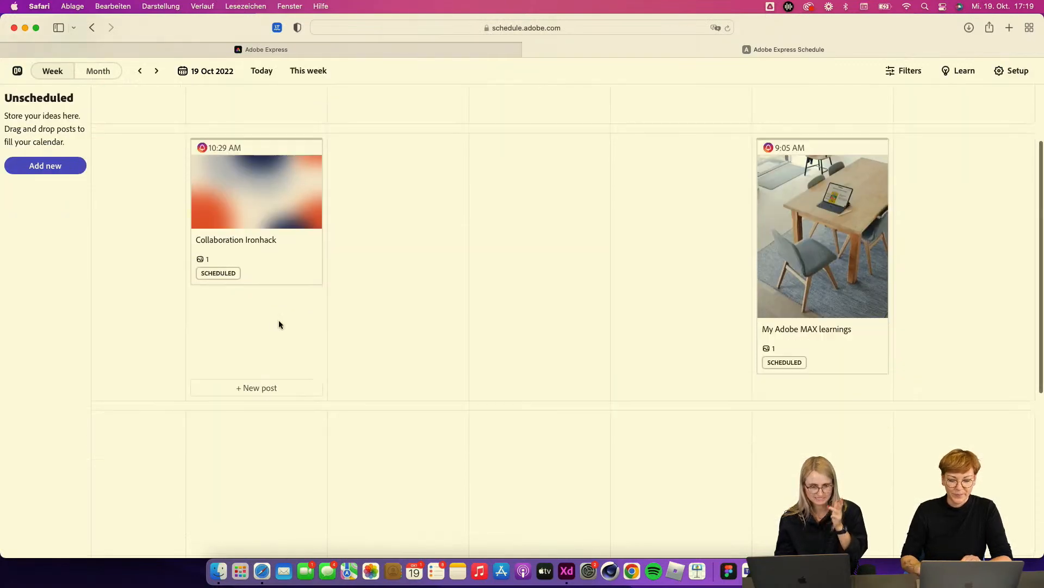
scroll(279, 320, up, 6)
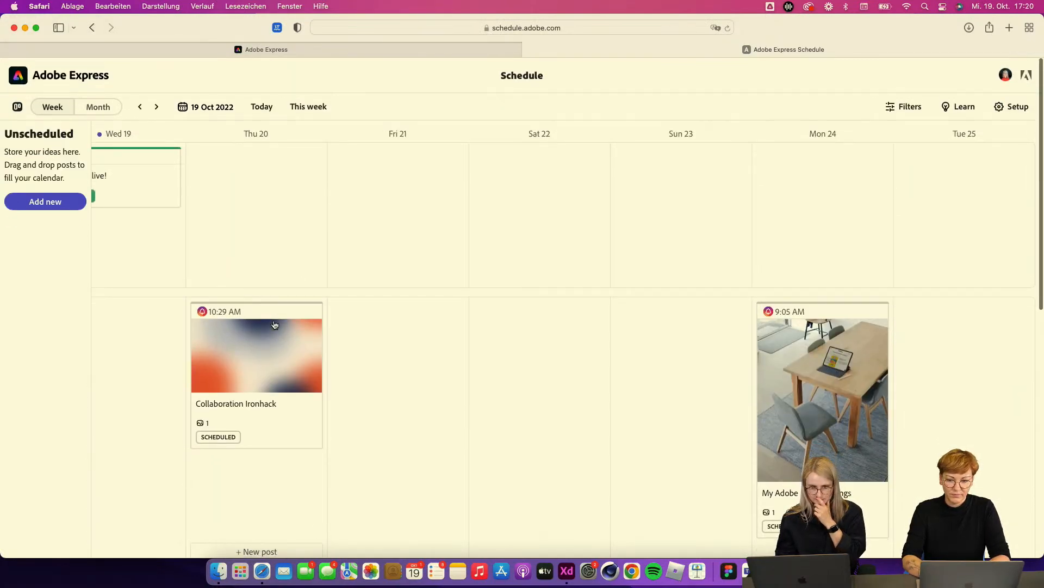
scroll(262, 312, left, 10)
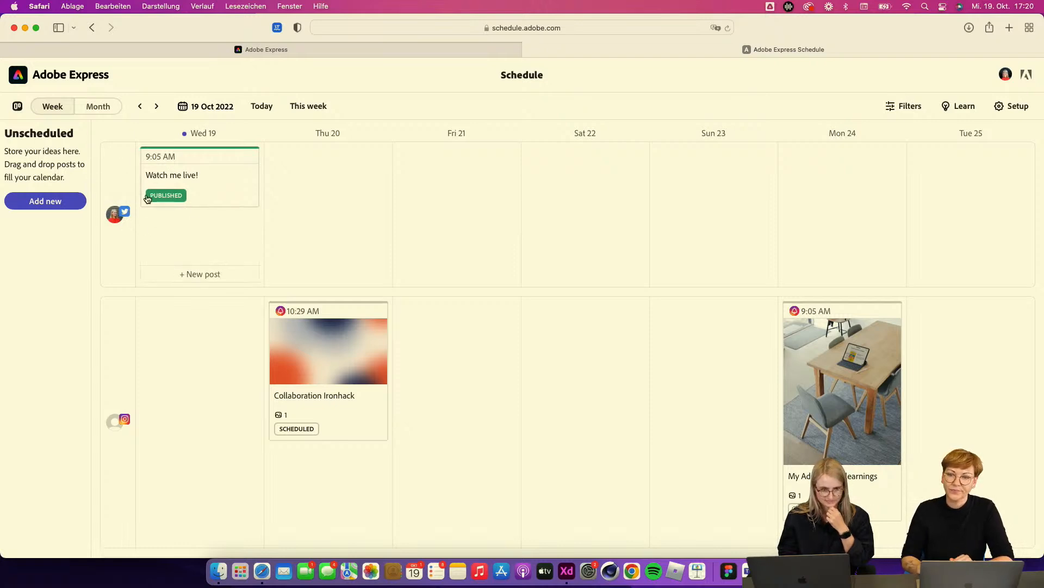
scroll(192, 204, down, 1)
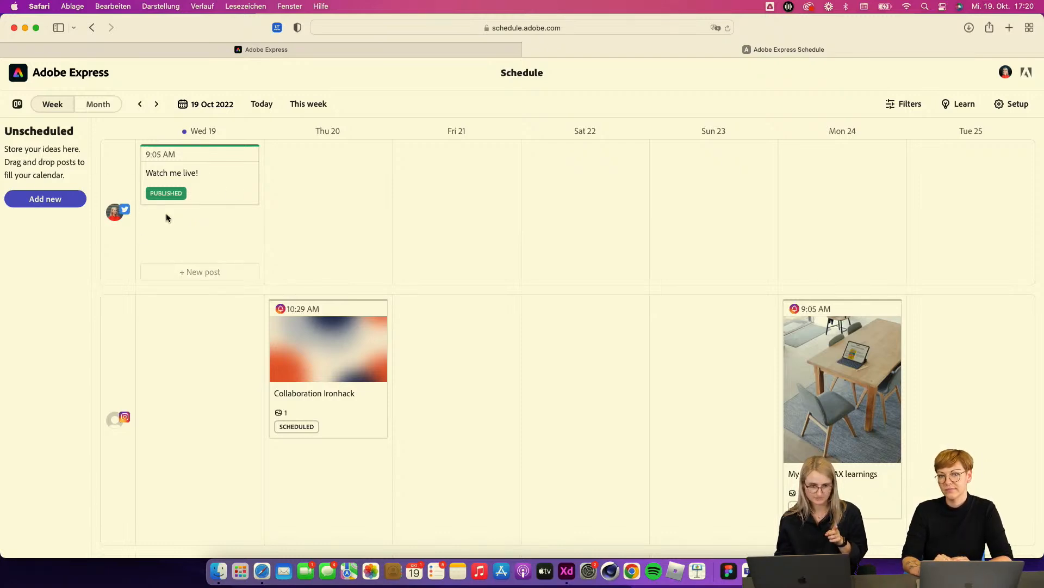
scroll(169, 430, down, 5)
scroll(170, 430, down, 10)
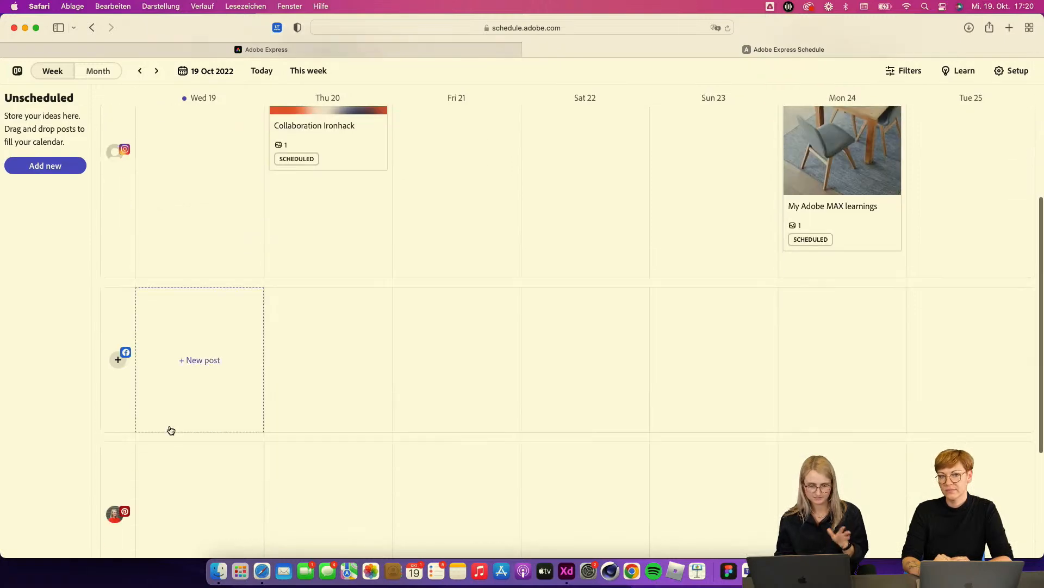
scroll(219, 439, down, 4)
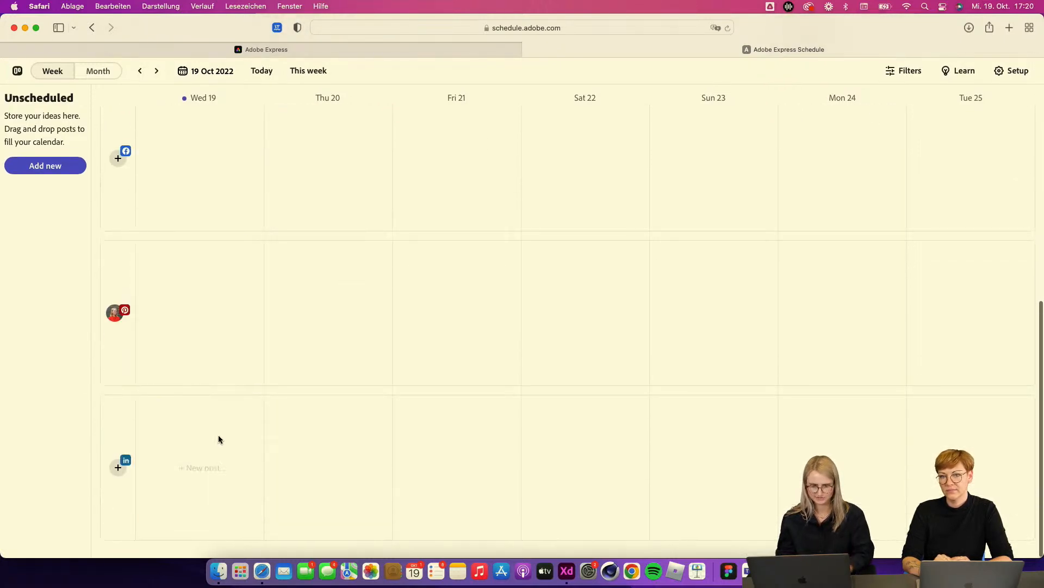
scroll(219, 439, up, 20)
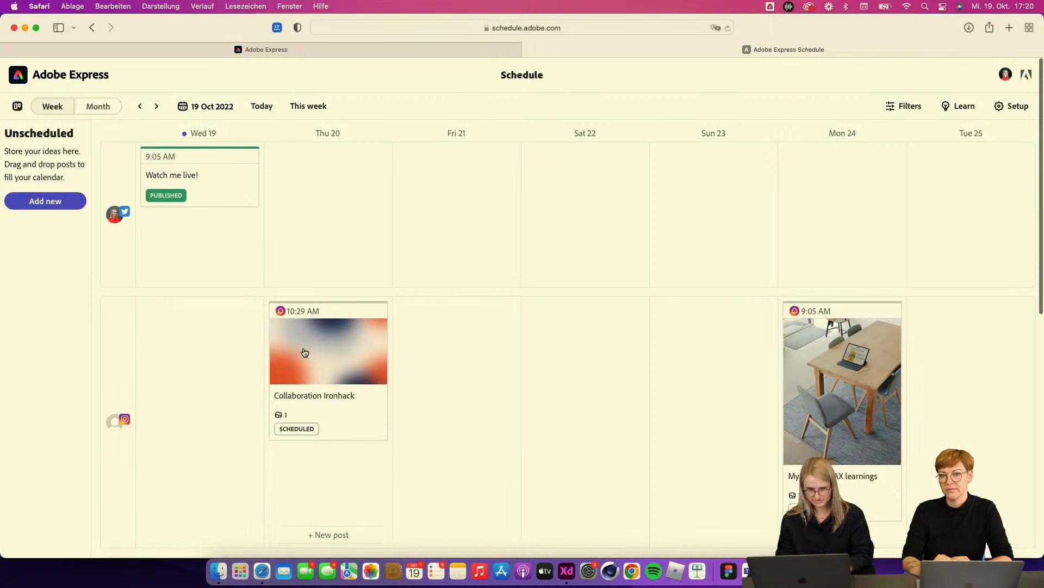
scroll(412, 443, down, 2)
scroll(412, 443, down, 1)
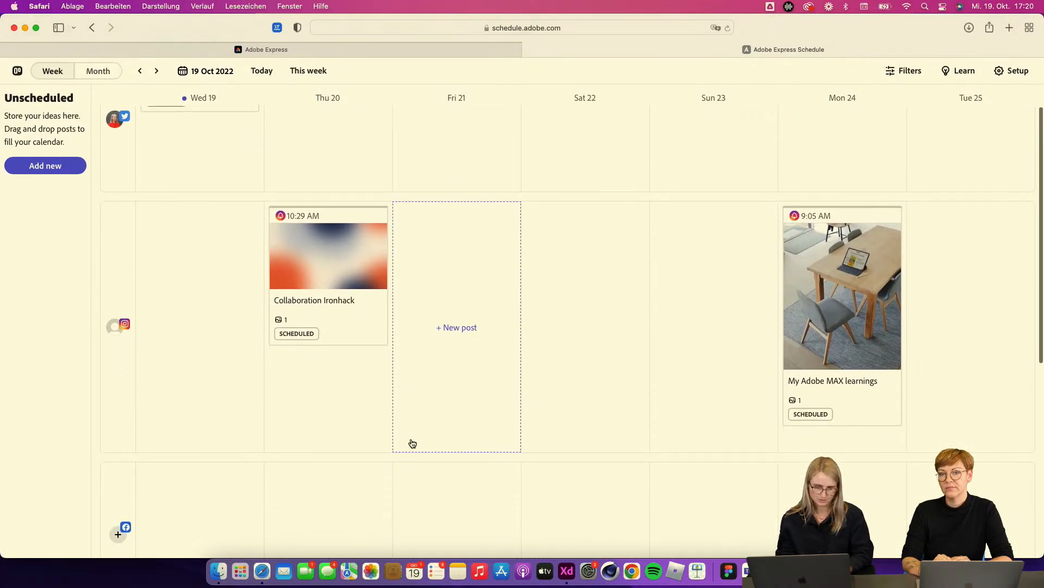
scroll(410, 438, up, 6)
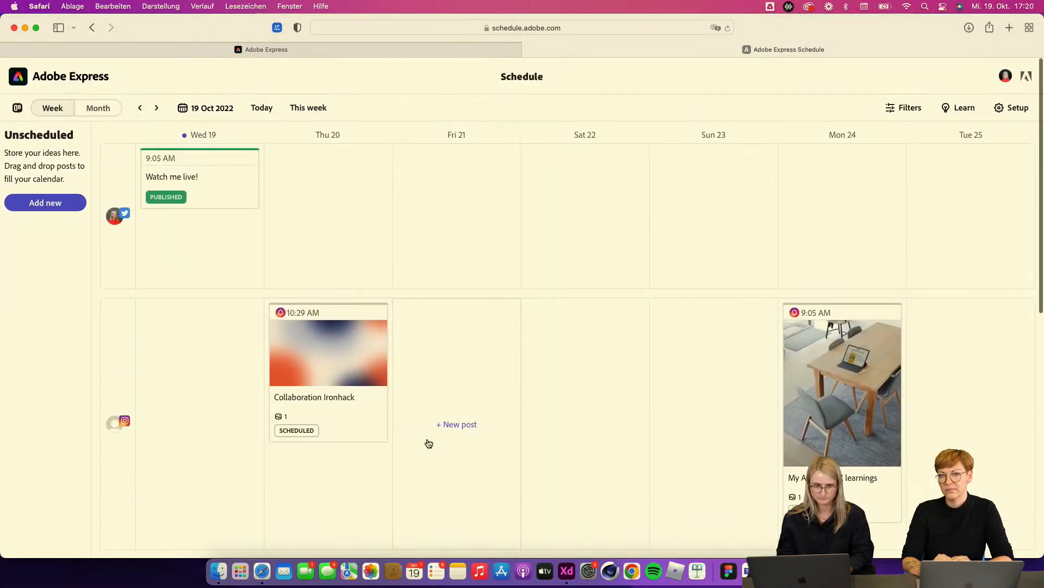
scroll(472, 445, down, 2)
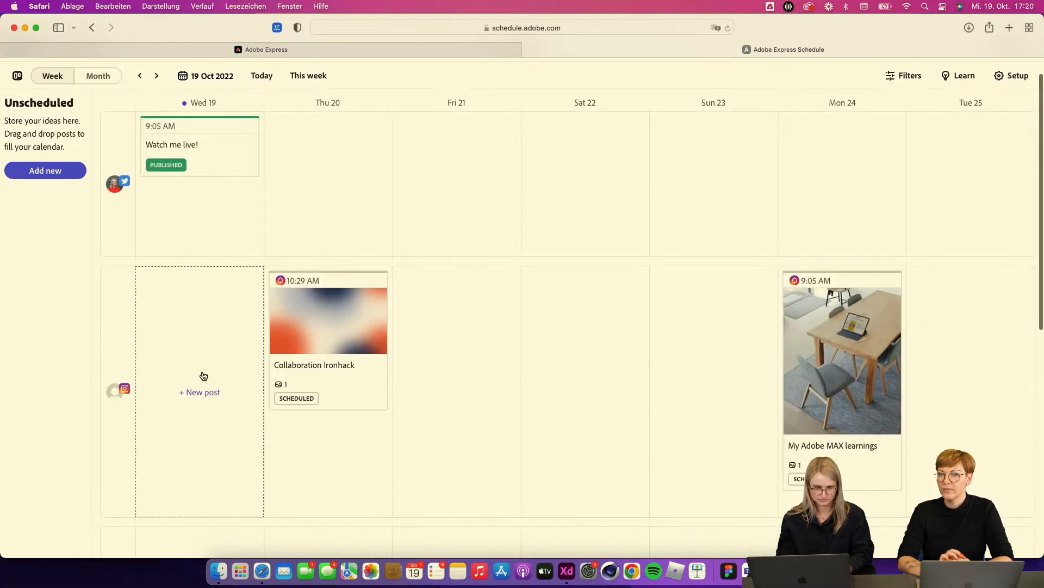
Step: Start a new Instagram post on Wed 19 and upload My project-3.png from Downloads as its media
click(203, 394)
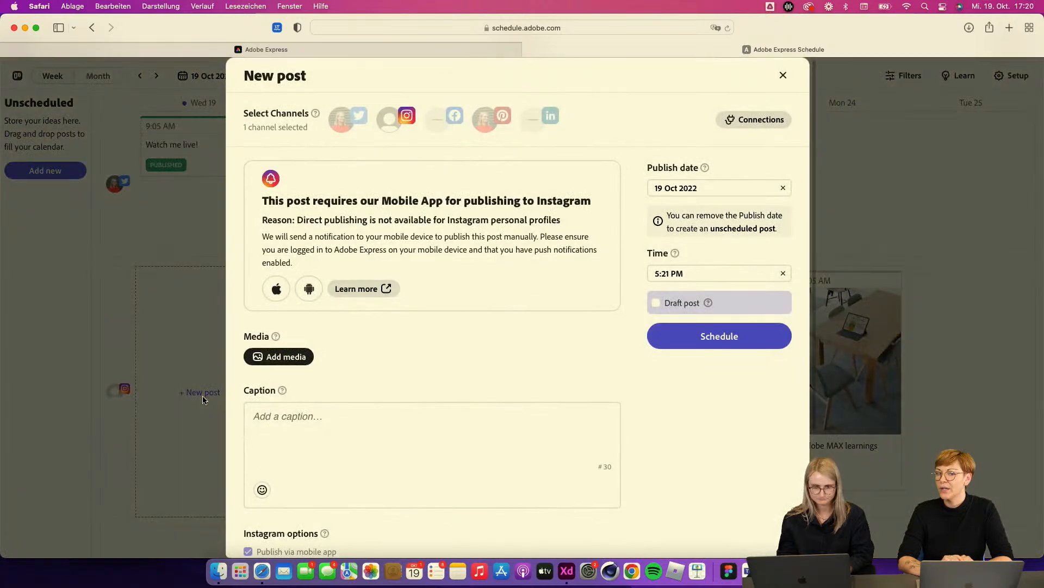
click(304, 360)
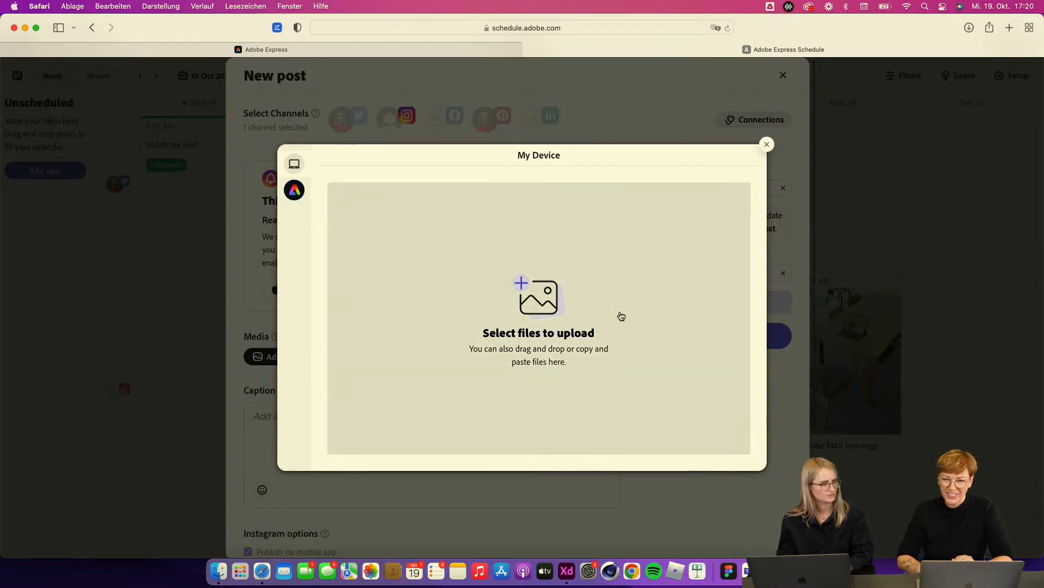
click(525, 285)
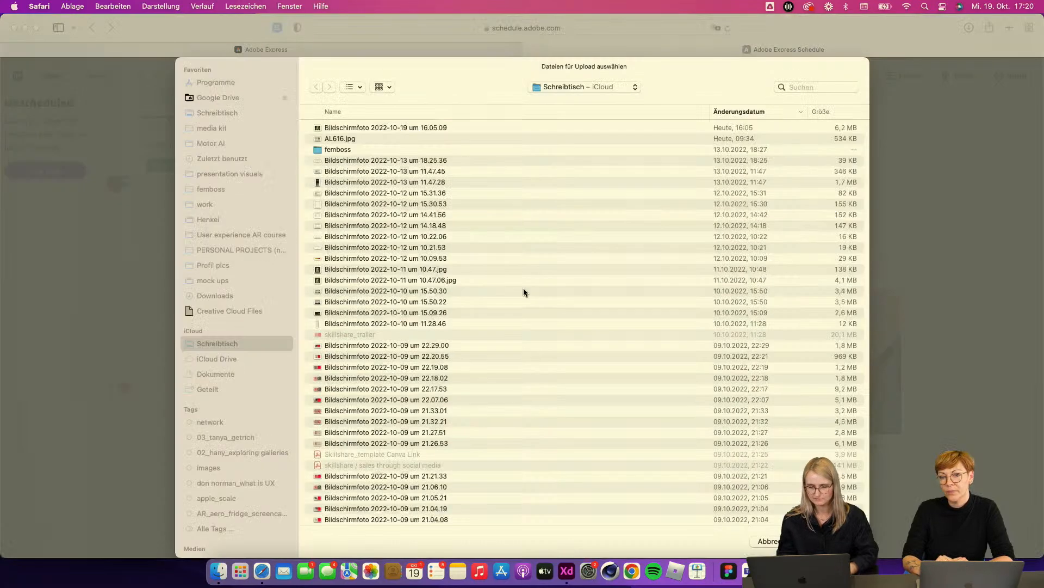
click(214, 298)
key(Down)
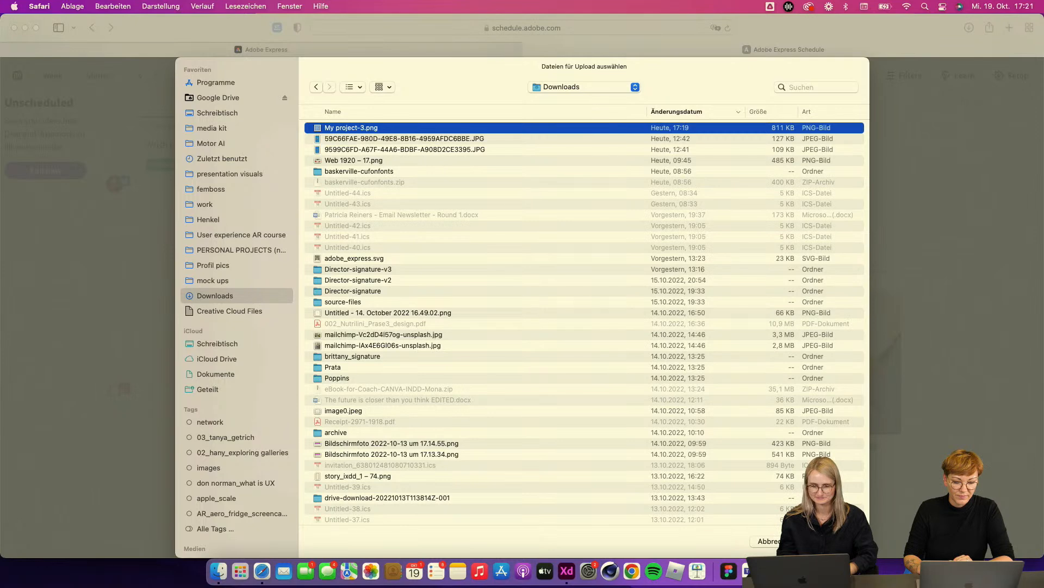
key(Return)
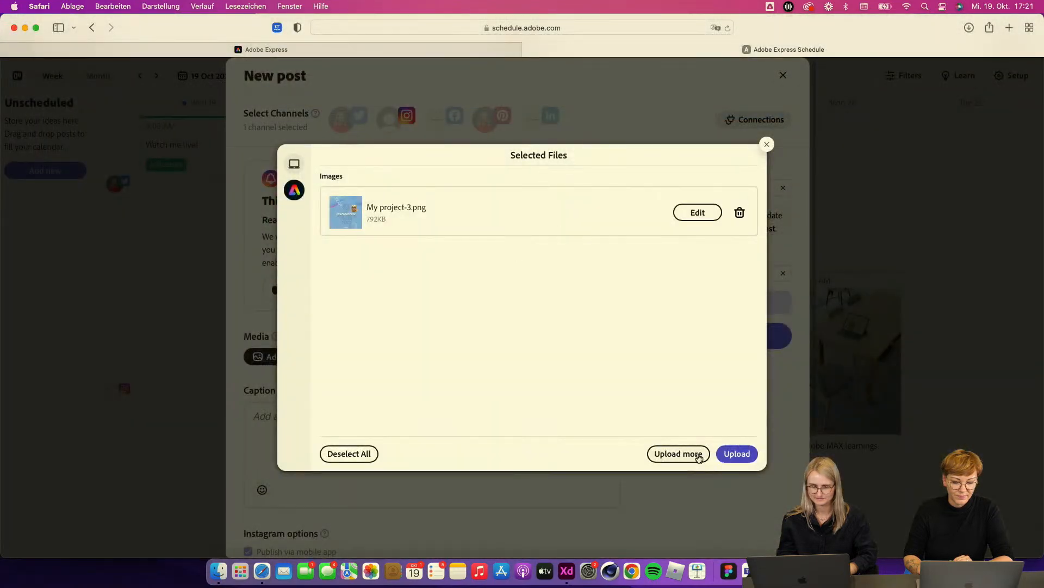
click(737, 453)
Step: Write the post caption "MY LEARNINGS #ADOBEMAX"
scroll(423, 387, down, 3)
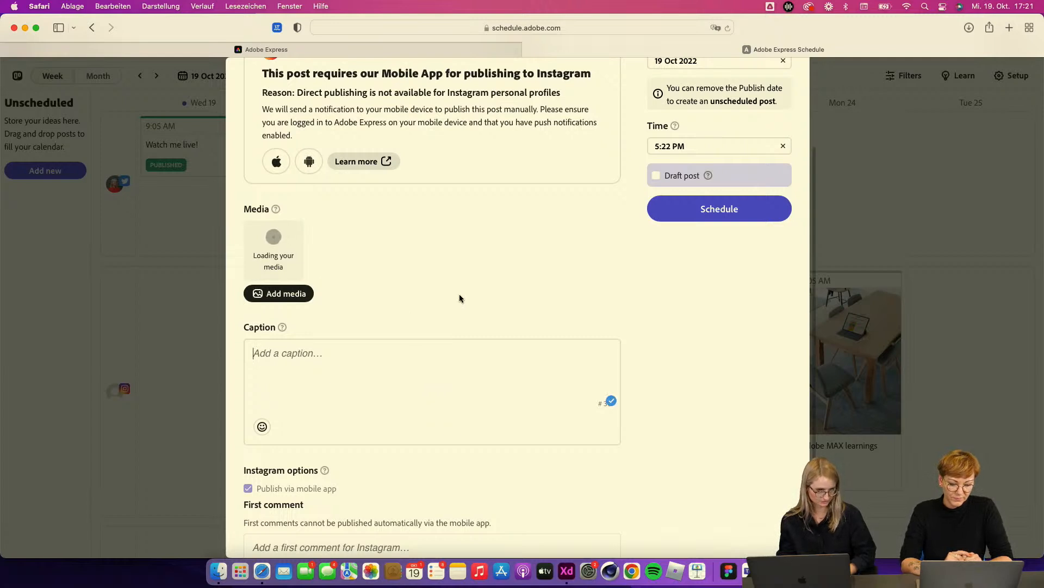
click(270, 349)
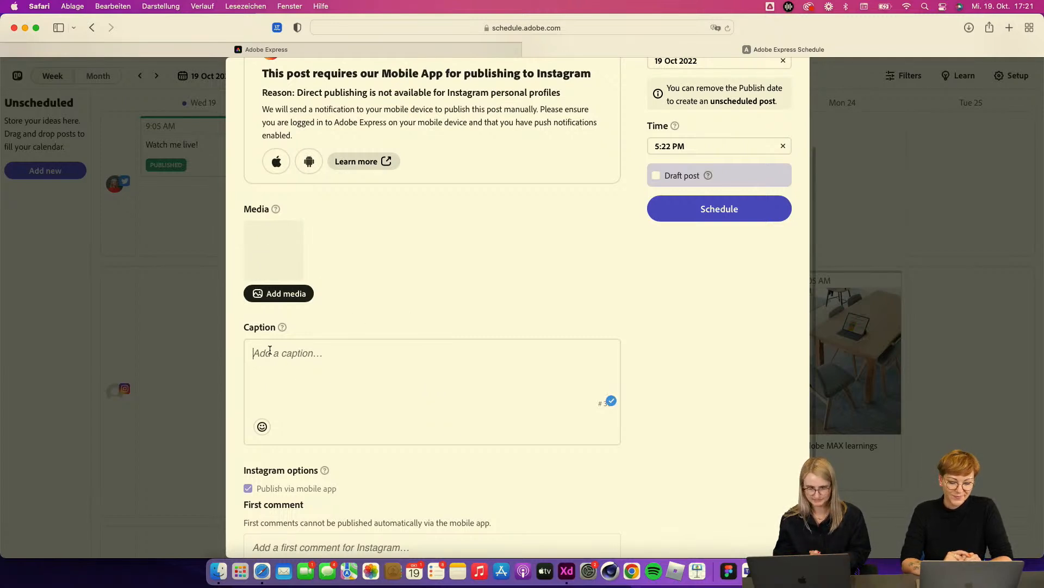
text(MY LEA)
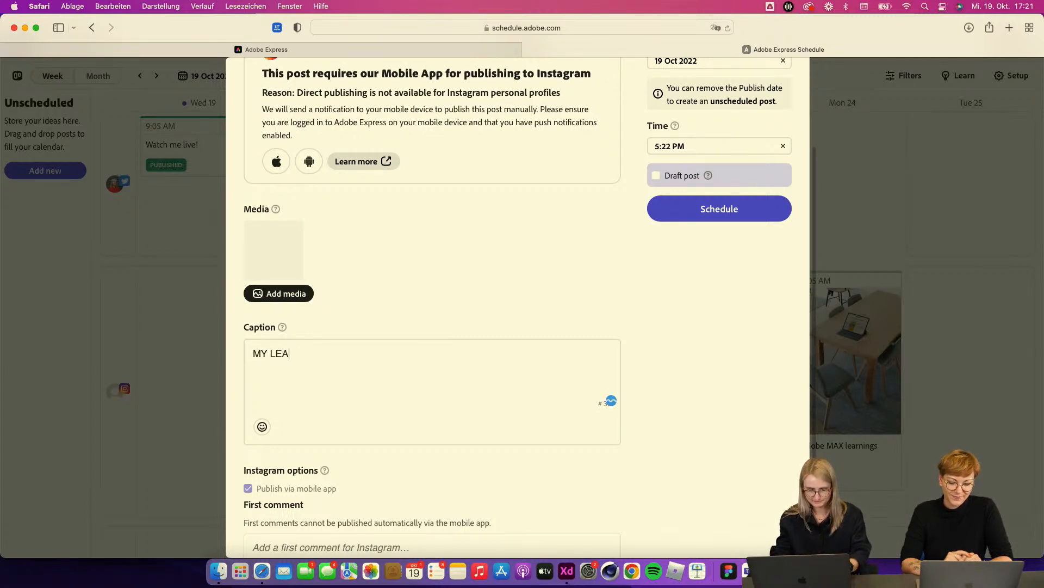
text(RNINGS #)
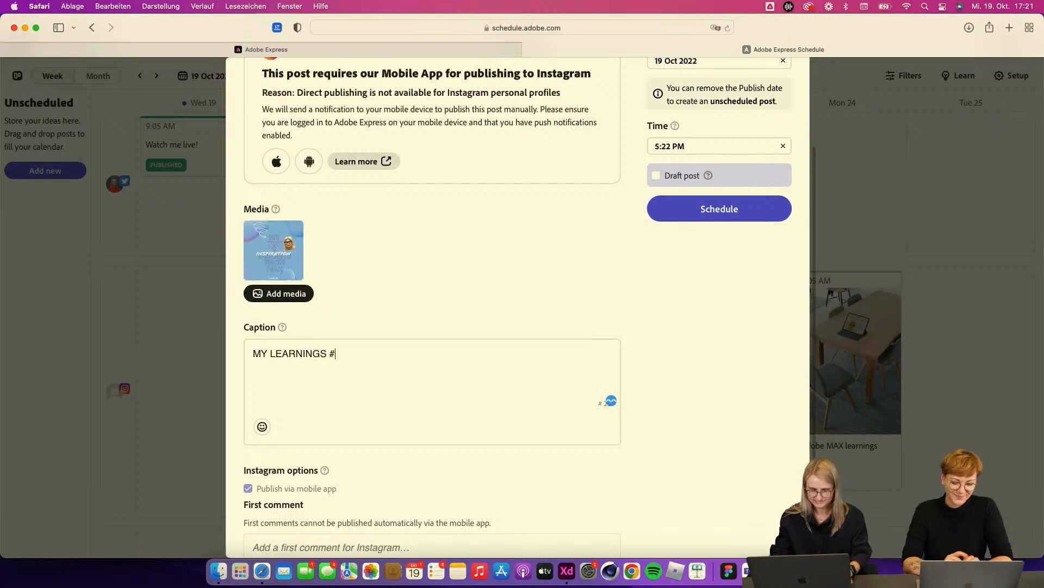
text(ADOBEMAX)
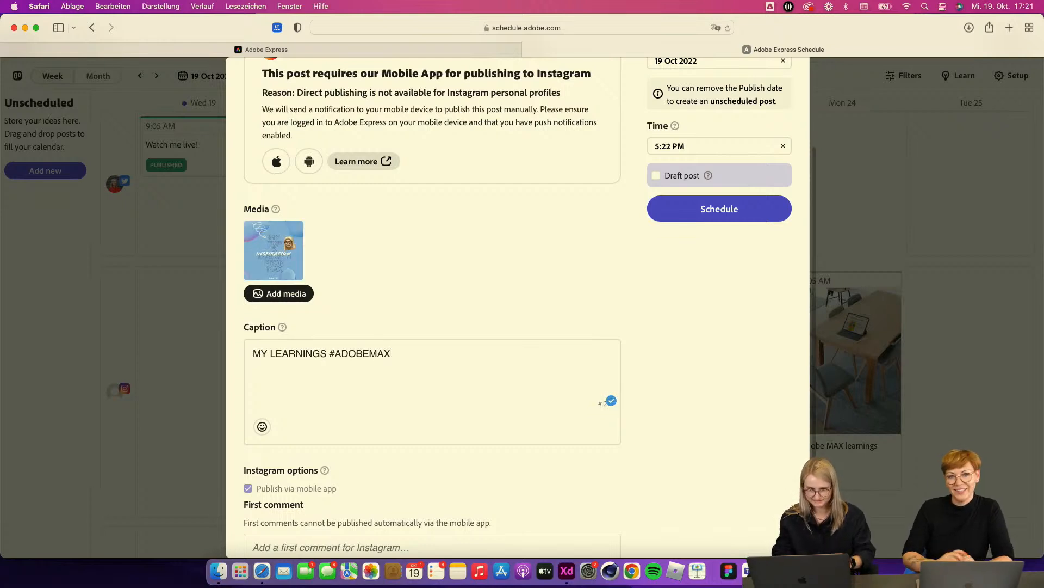
Step: Schedule the Instagram post for 19 Oct 2022 at 5:22 PM
click(657, 176)
click(657, 176)
click(679, 152)
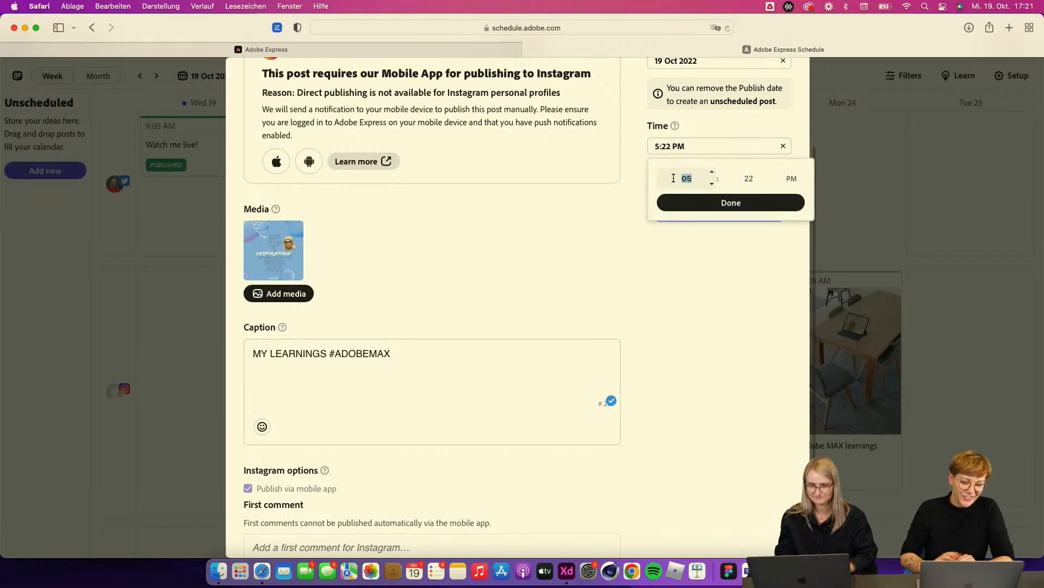
click(627, 302)
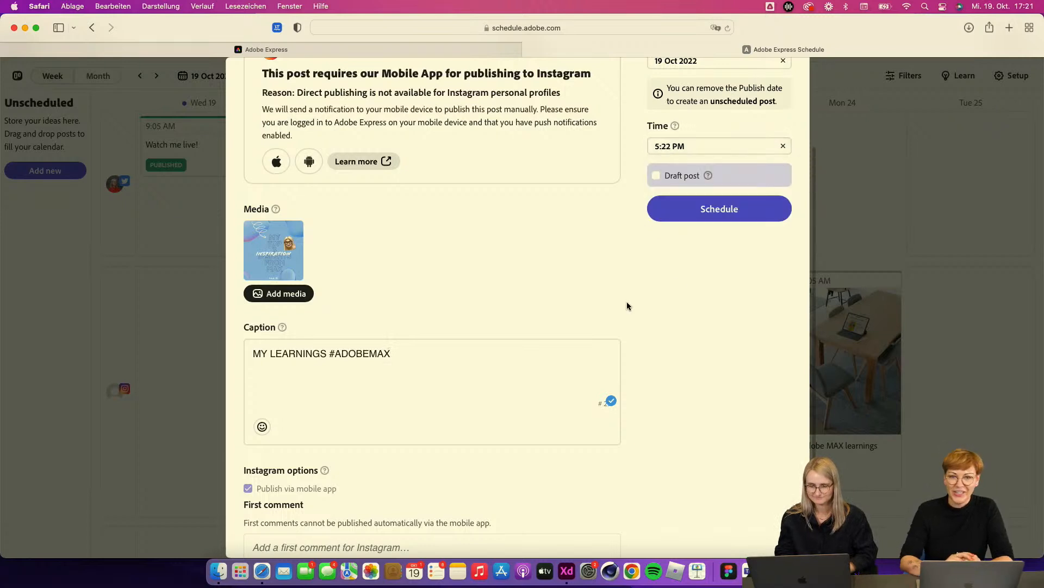
click(722, 214)
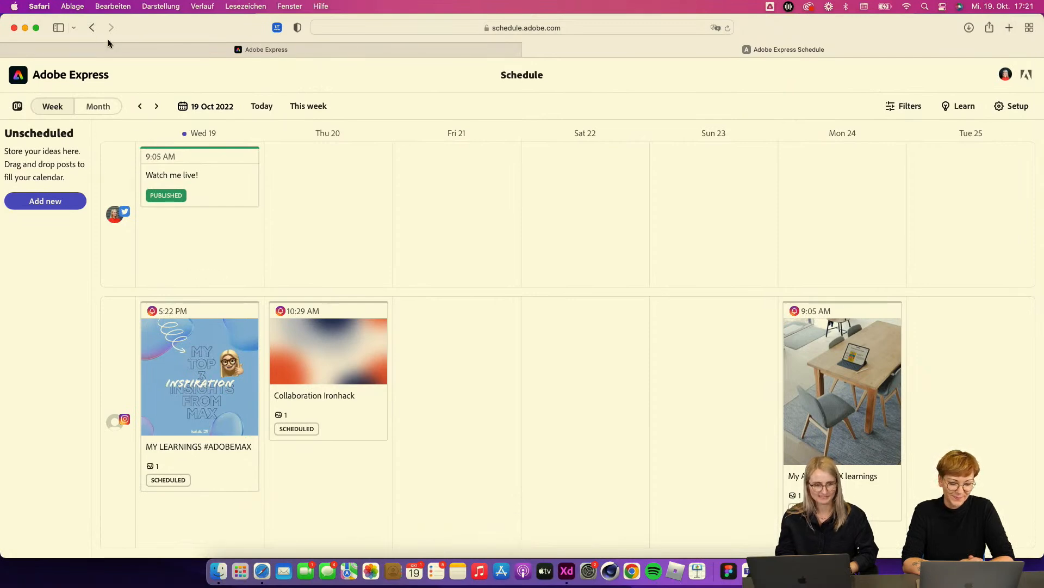
Step: Return to the Adobe Express home and open the personal brand kit from Brands to review its logos, colors and fonts
click(93, 28)
click(783, 76)
click(24, 73)
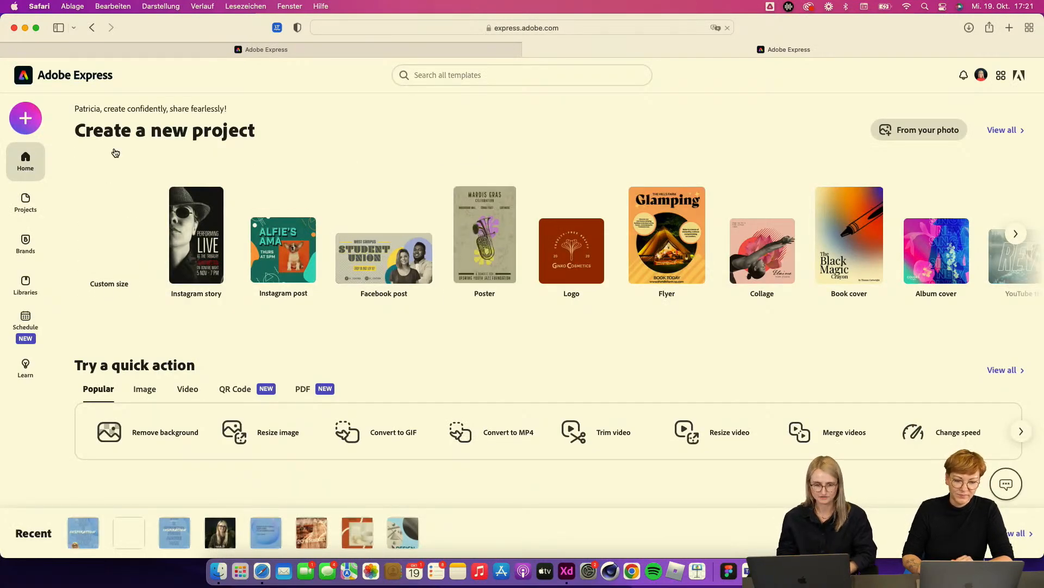
click(26, 243)
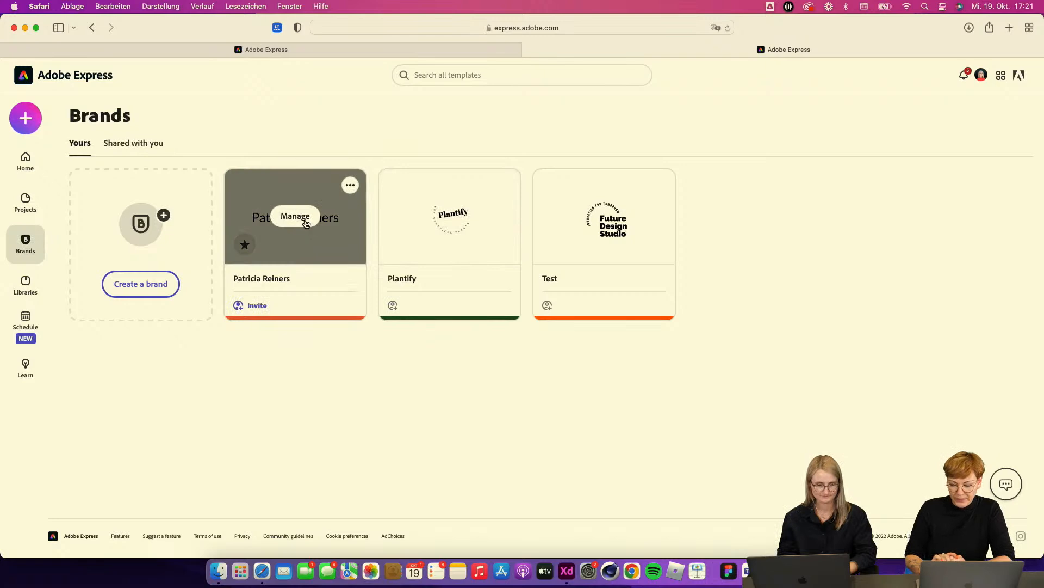
click(304, 219)
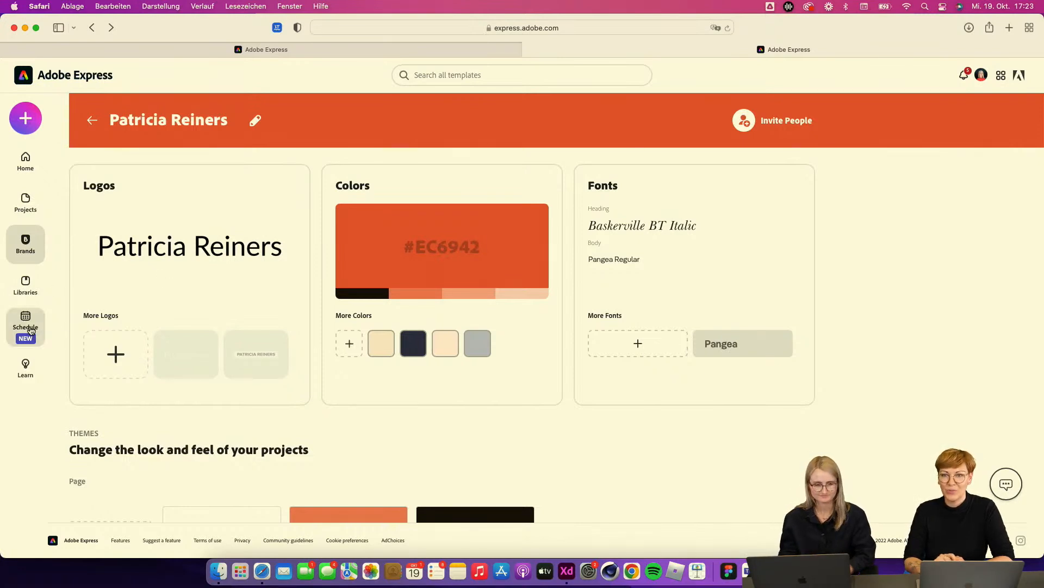
Step: Go back to the home page and browse its template sections such as Instagram stories and Instagram posts
click(91, 30)
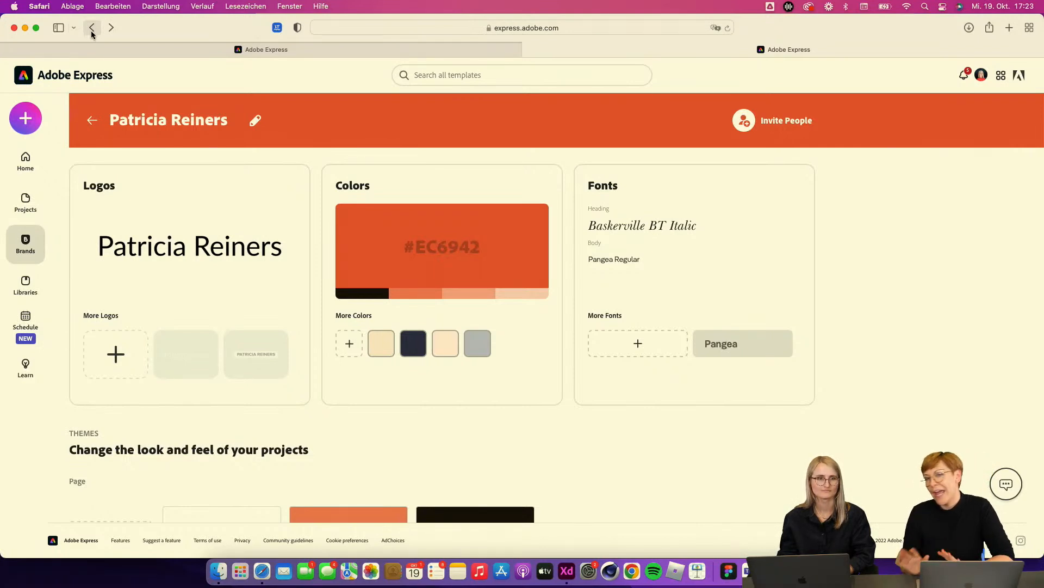
click(258, 53)
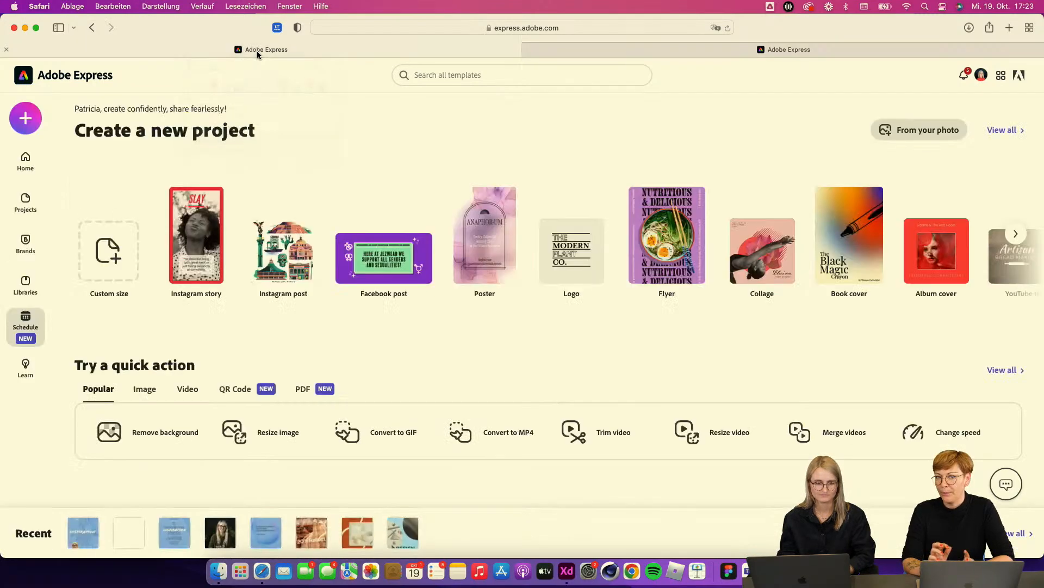
scroll(283, 359, down, 5)
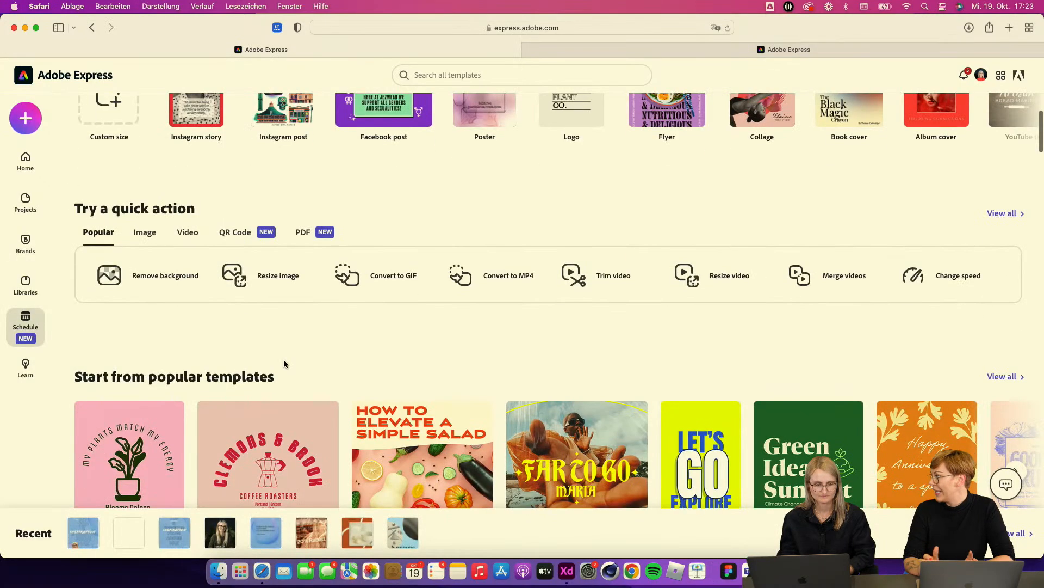
scroll(283, 359, up, 5)
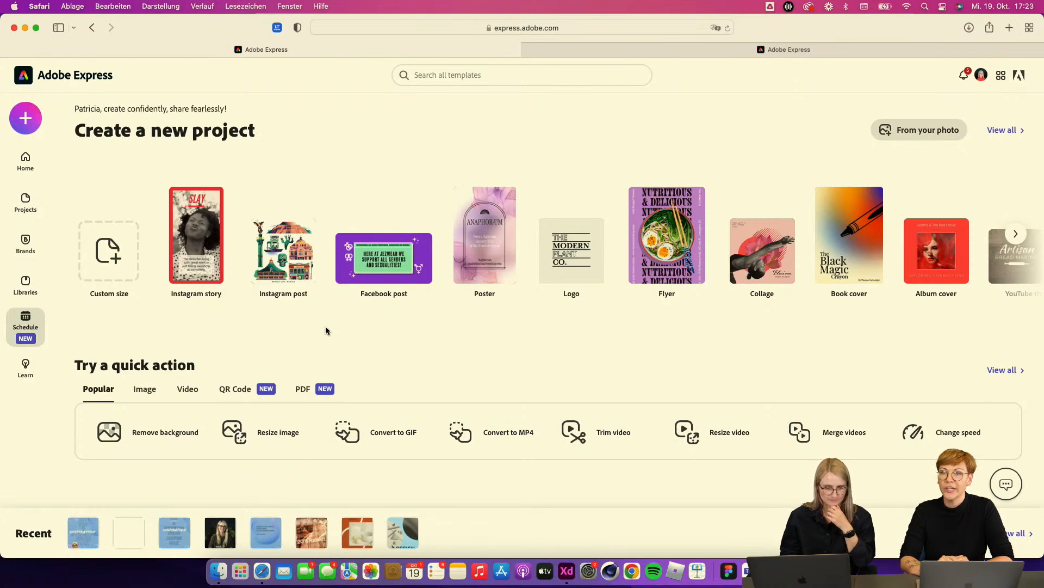
scroll(389, 311, down, 3)
scroll(389, 311, up, 3)
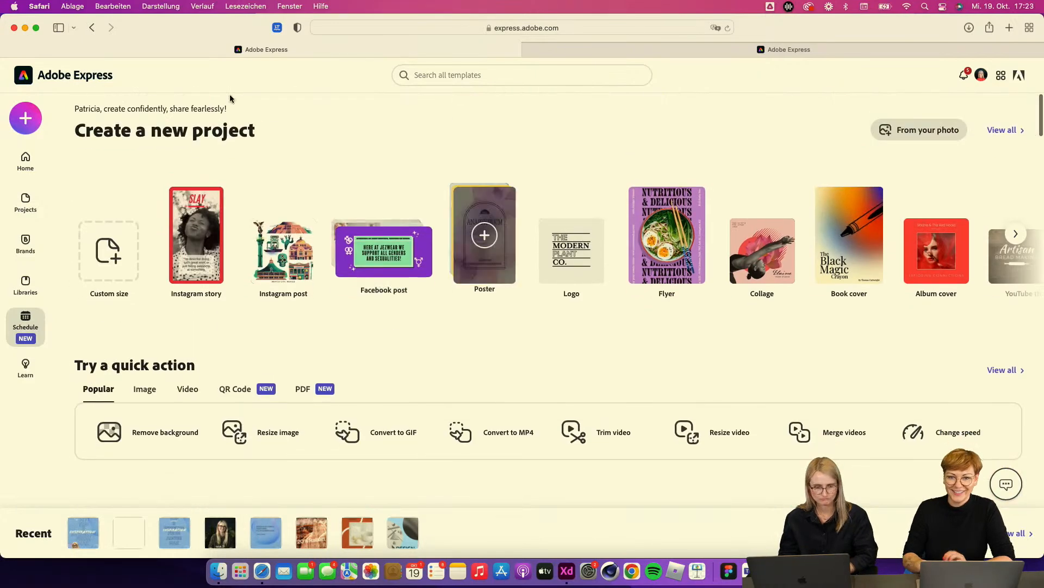
scroll(255, 355, down, 5)
scroll(255, 355, down, 4)
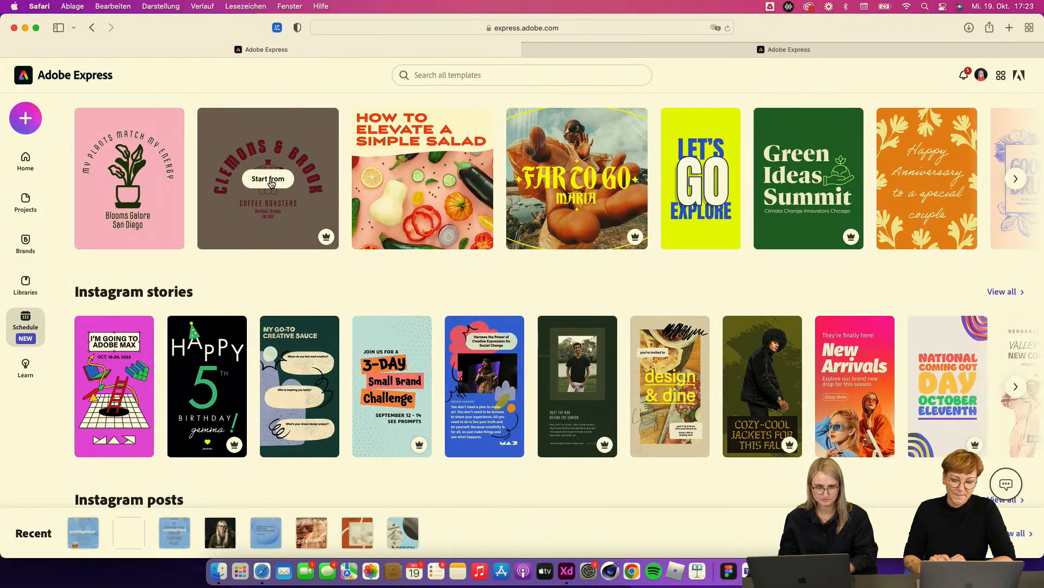
scroll(265, 232, down, 3)
scroll(264, 234, down, 3)
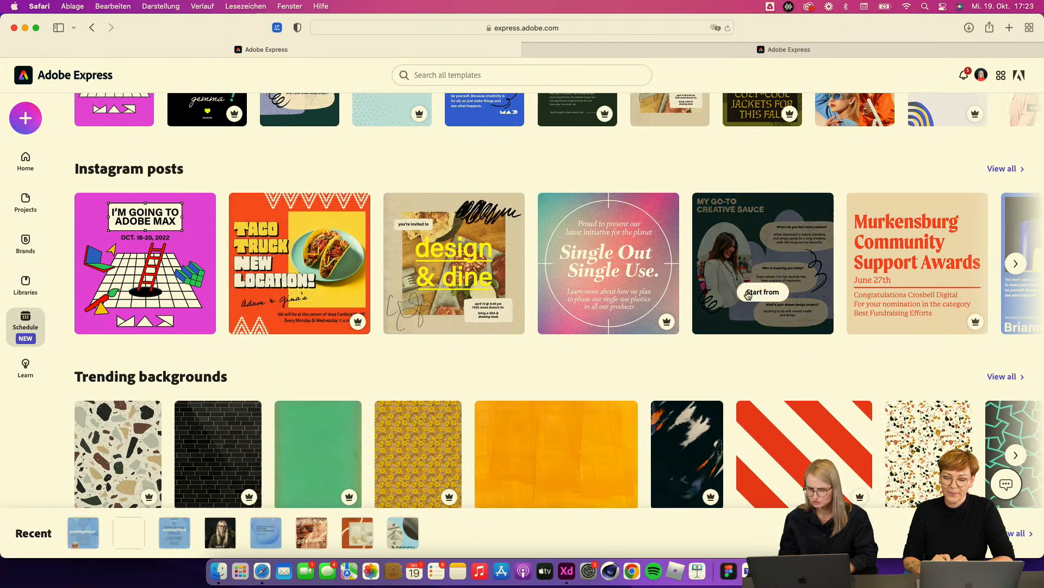
scroll(756, 348, down, 1)
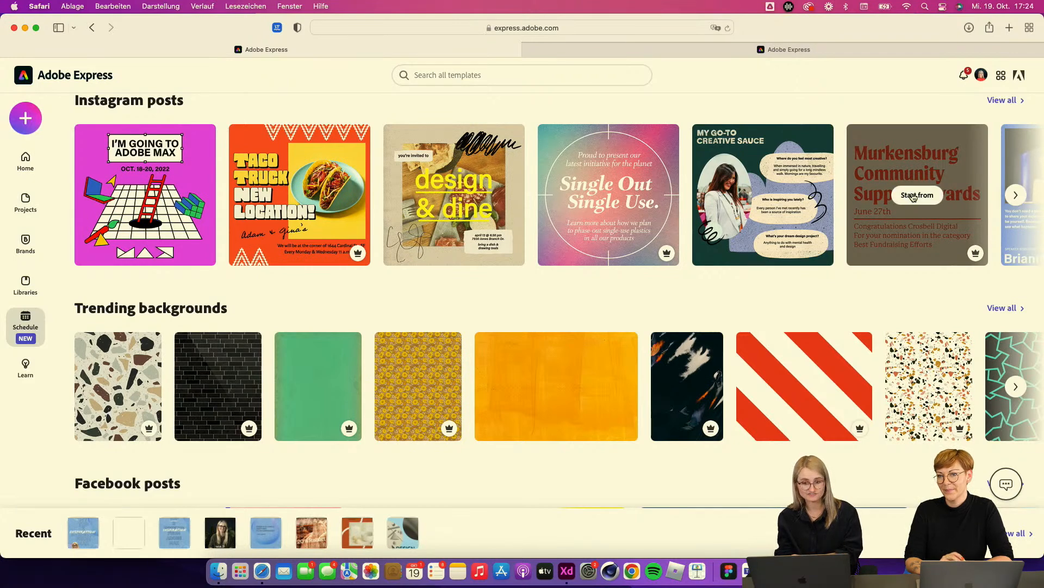
scroll(914, 197, up, 2)
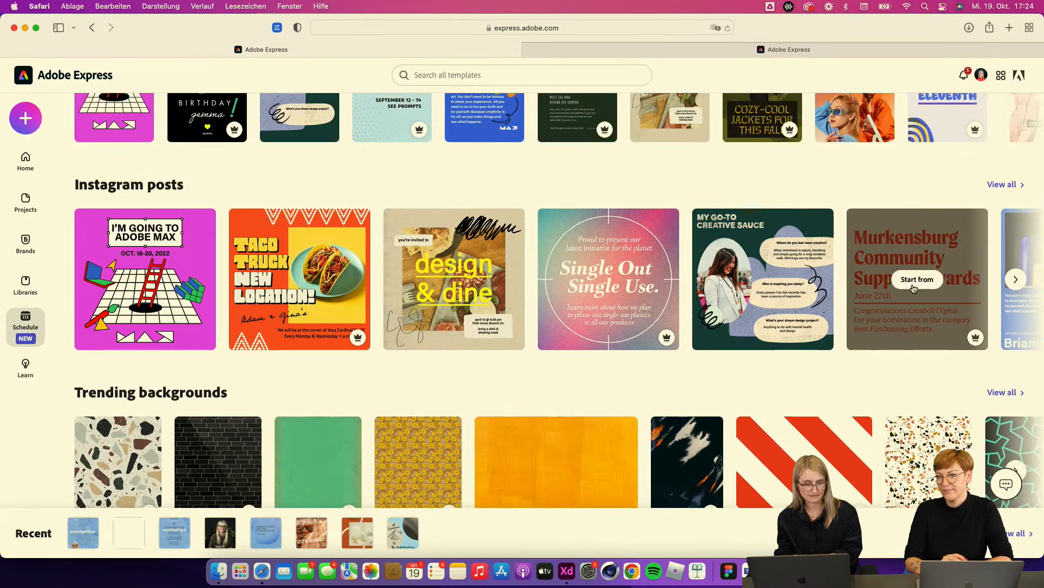